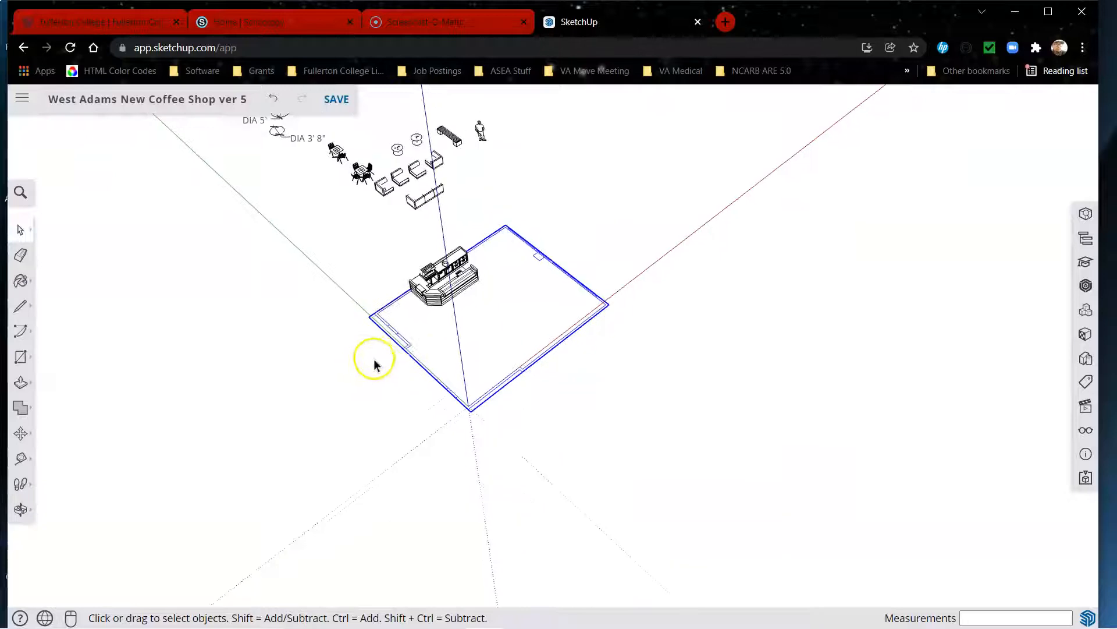
Move the service counter along the green axis out of the floor plan, into the open area beside its wall.
scroll(499, 372, "up", 4)
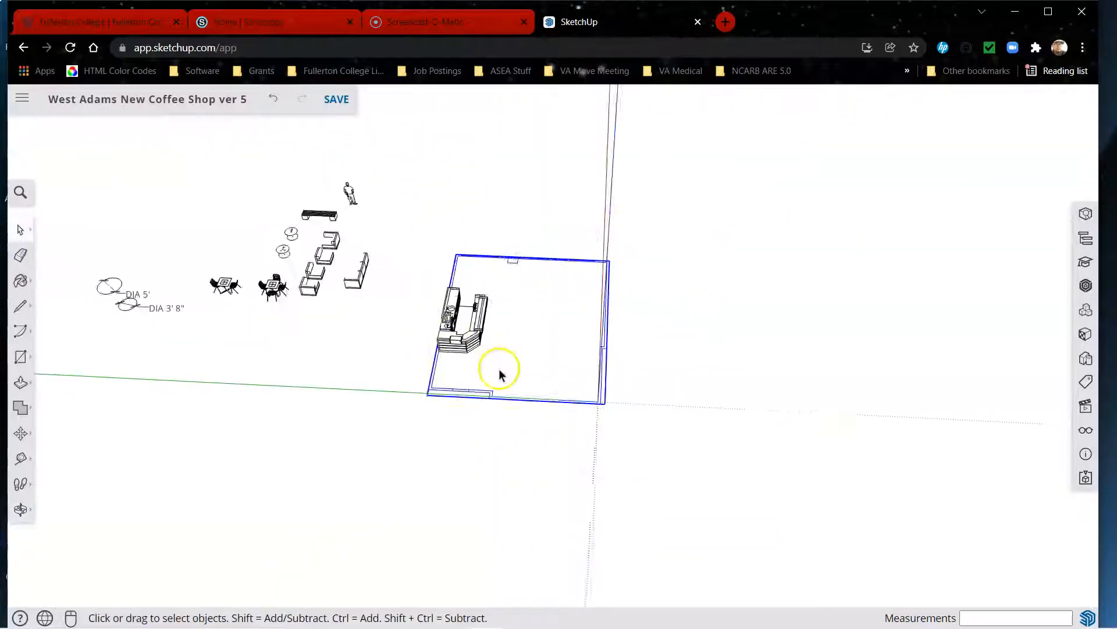
scroll(521, 359, "down", 5)
middle_click_drag(616, 389, 636, 435)
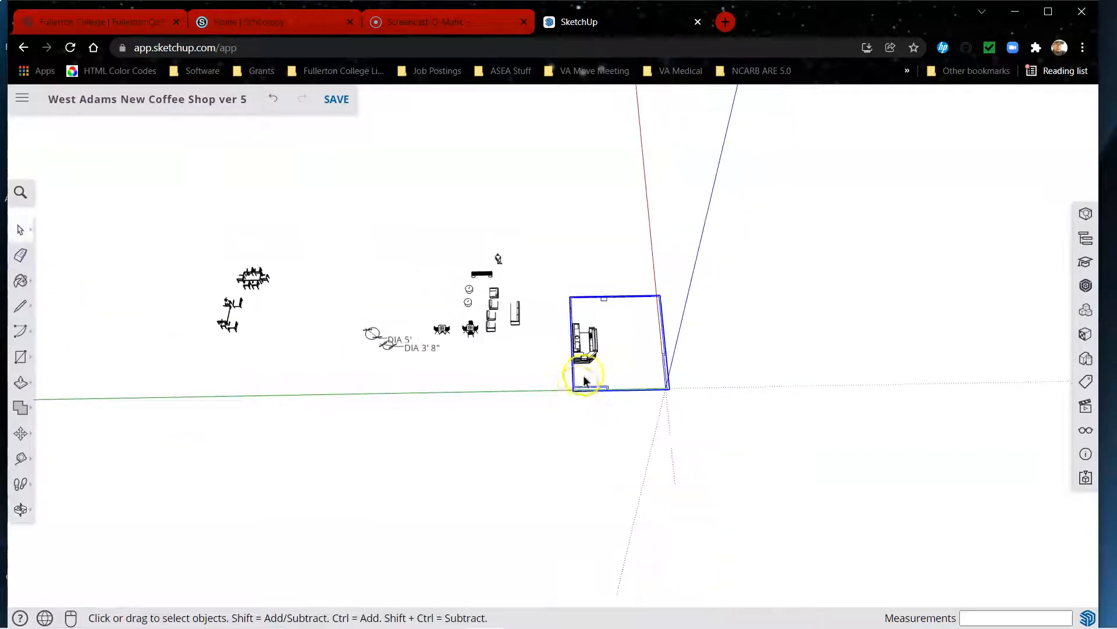
scroll(585, 380, "up", 3)
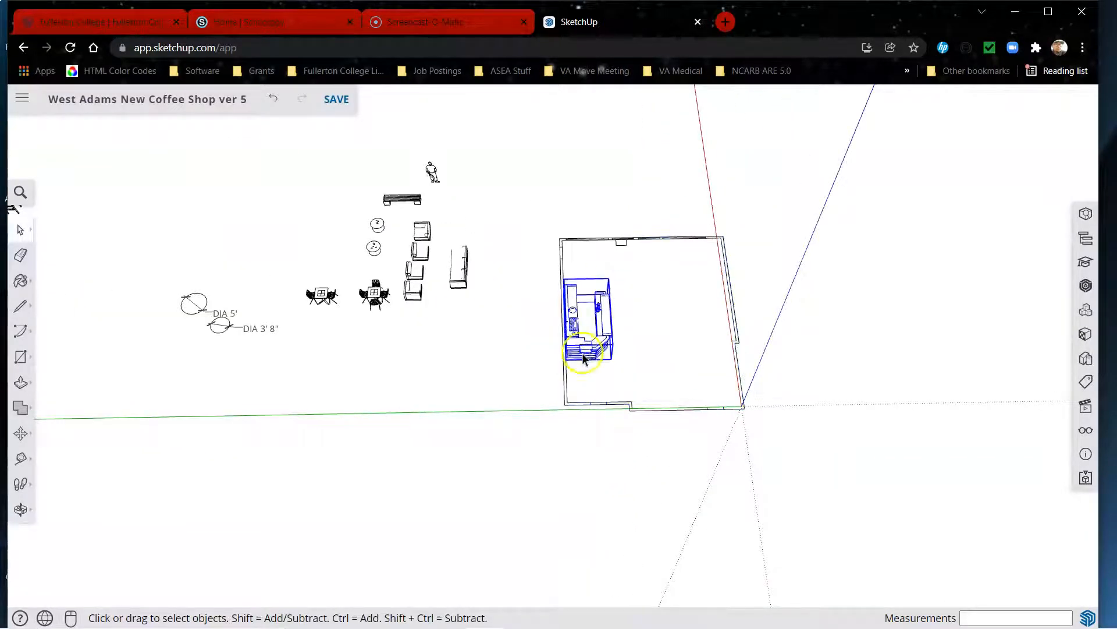
key("m")
left_click(641, 451)
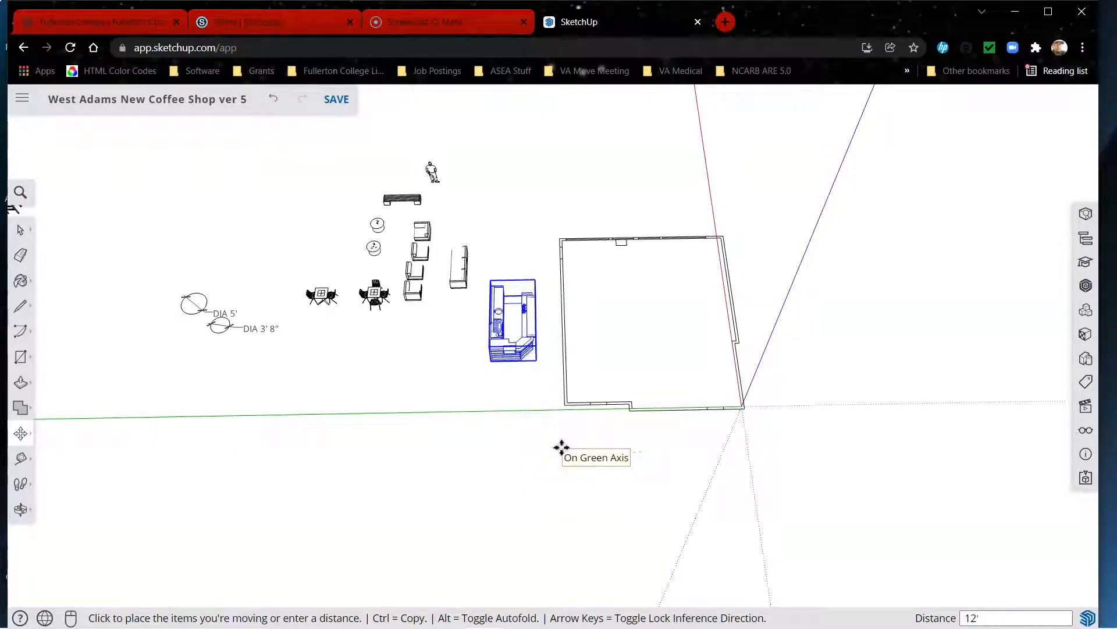
left_click(606, 451)
key("Escape")
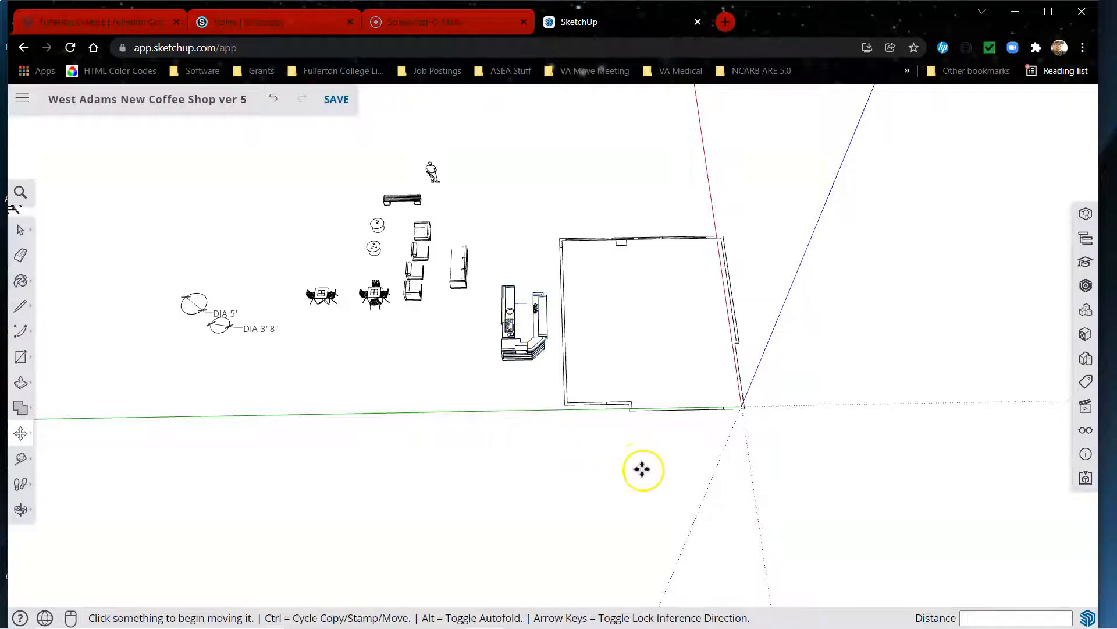
key("space")
Copy the emptied floor plan about 50' 8" along the green axis, away from the counter and furniture.
middle_click_drag(786, 454, 638, 429)
scroll(689, 365, "up", 5)
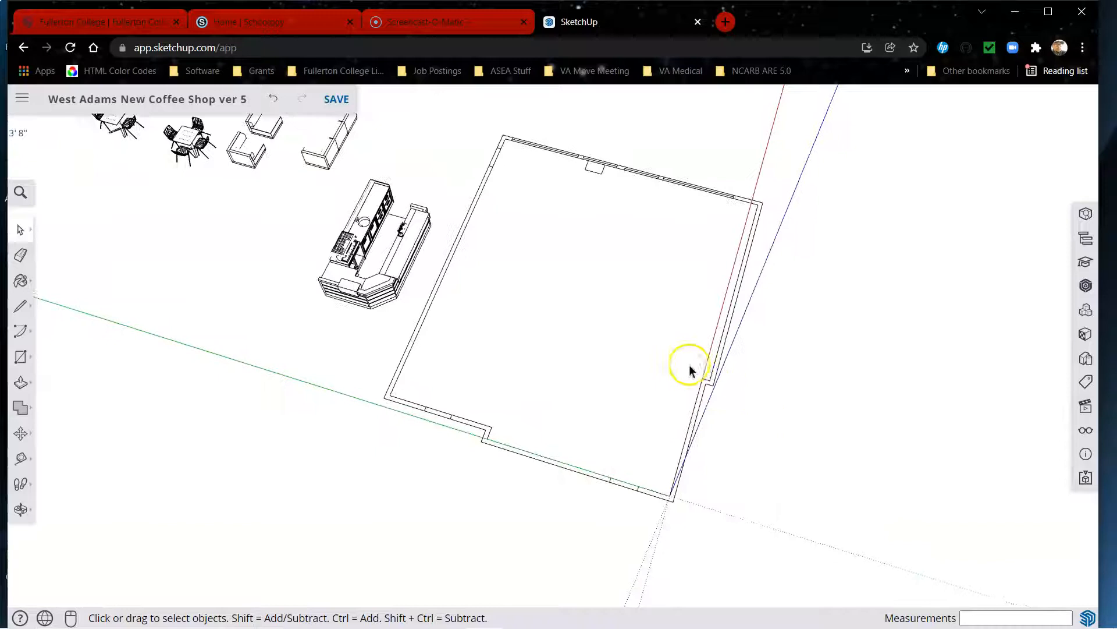
scroll(675, 364, "down", 3)
middle_click_drag(568, 438, 669, 438)
middle_click_drag(578, 422, 652, 428)
middle_click_drag(533, 410, 491, 330)
scroll(490, 329, "up", 2)
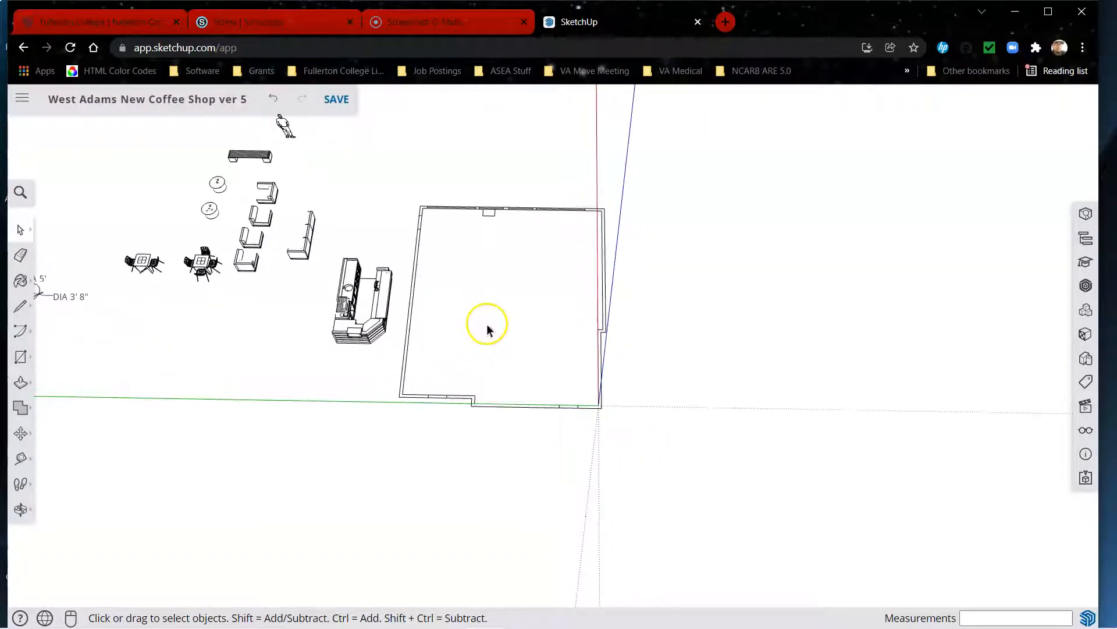
left_click_drag(685, 164, 564, 445)
left_click_drag(399, 485, 400, 486)
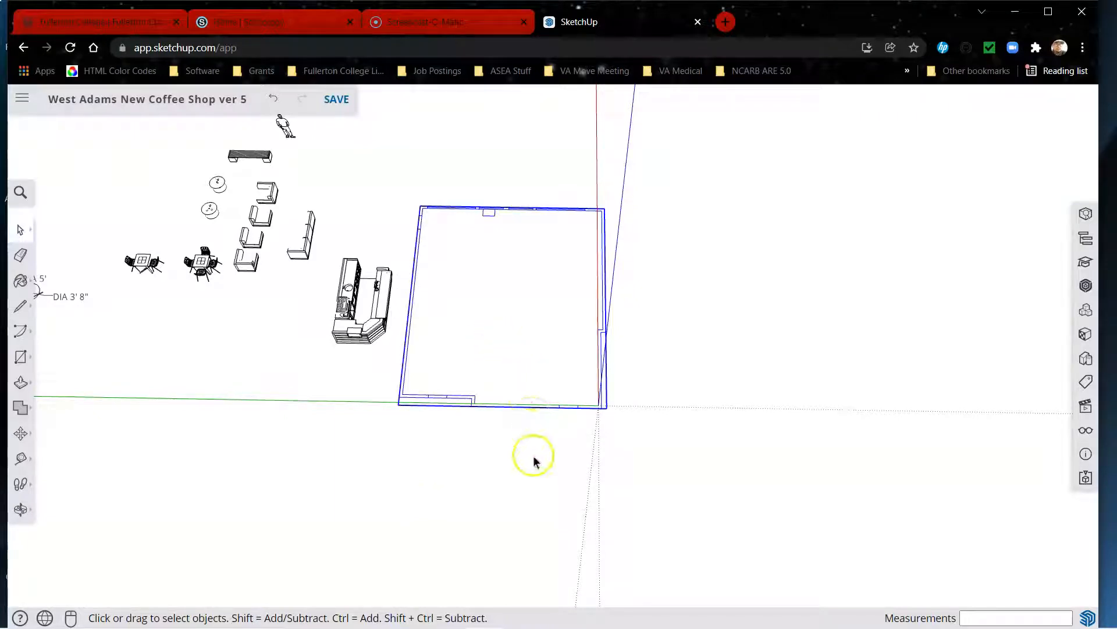
key("m")
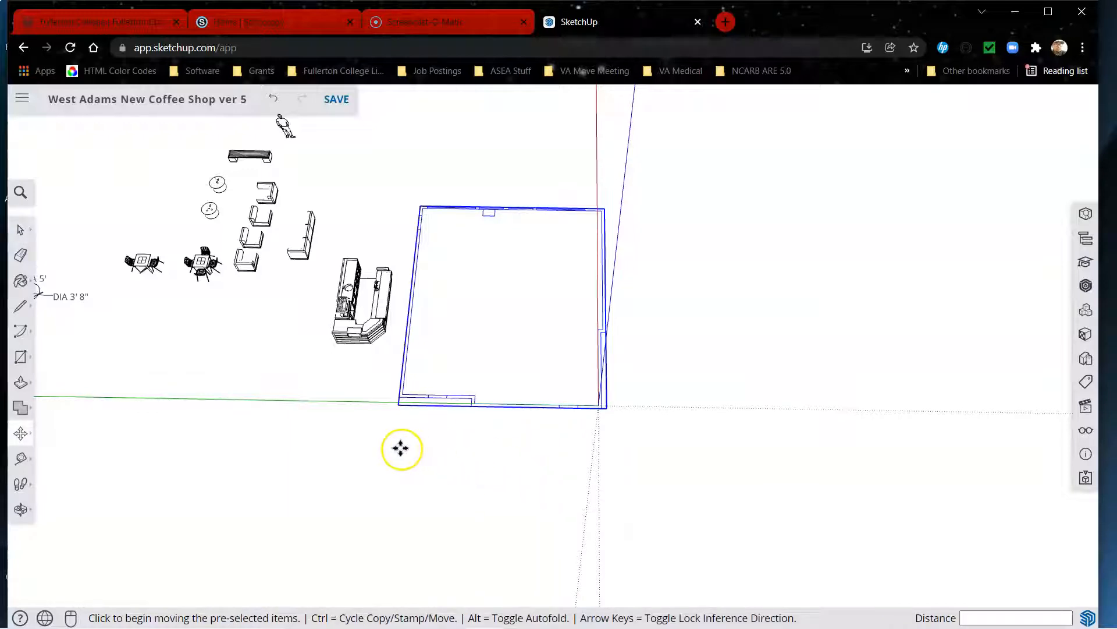
left_click(364, 448)
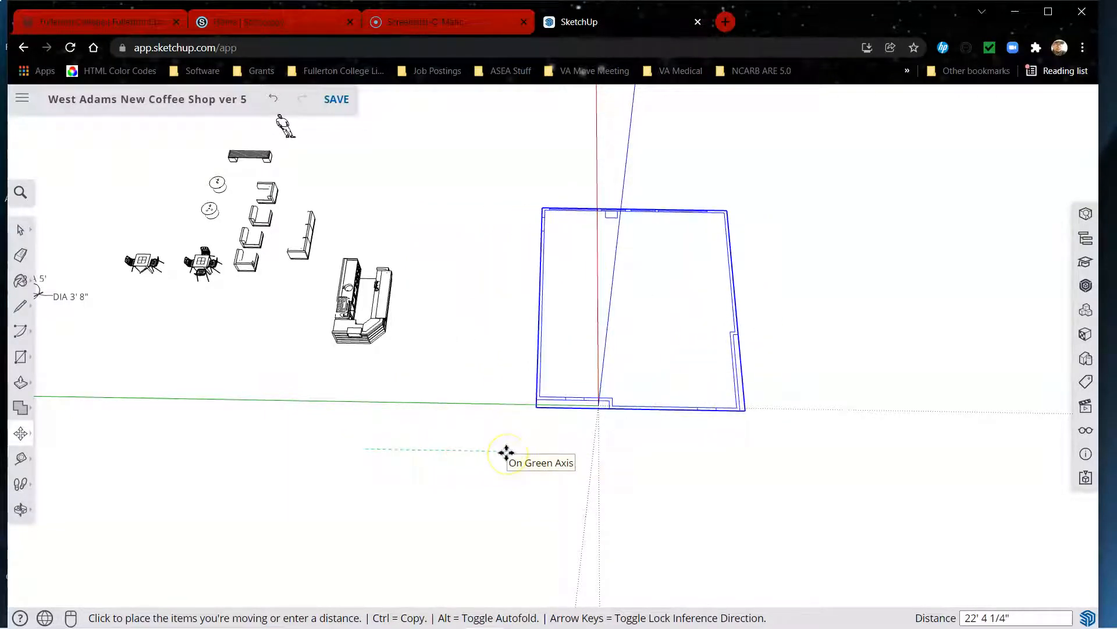
key("ctrl")
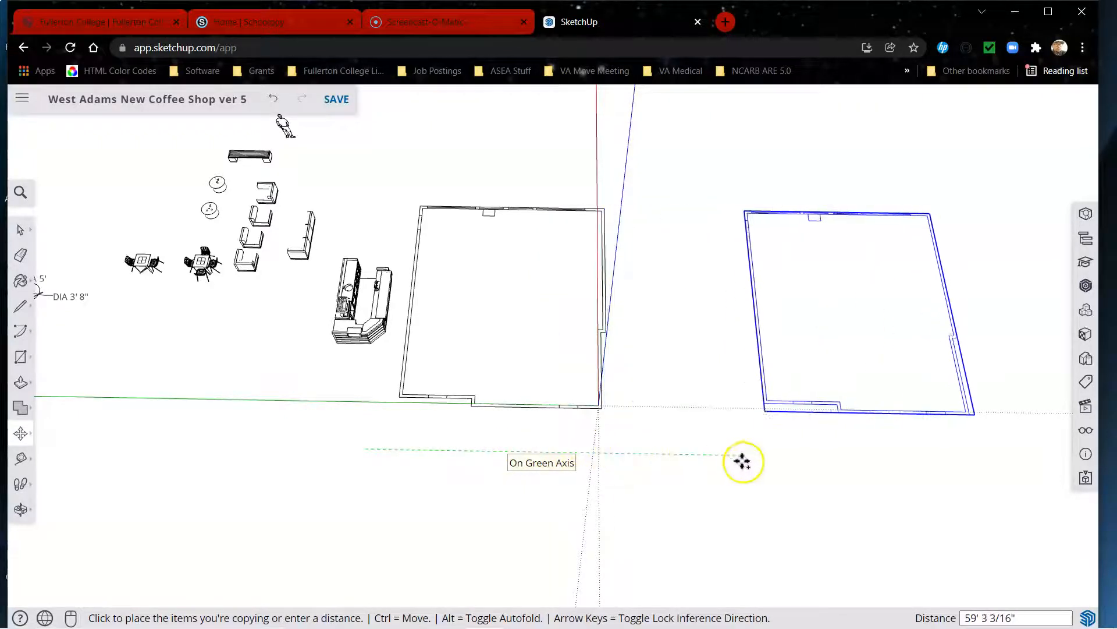
left_click(736, 461)
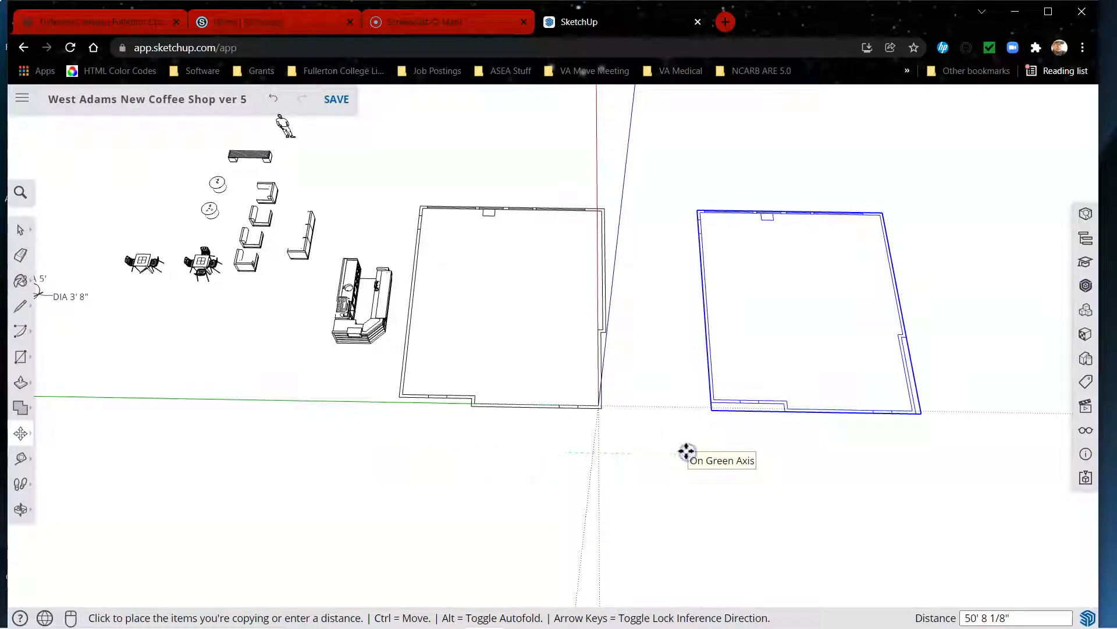
left_click(686, 451)
key("space")
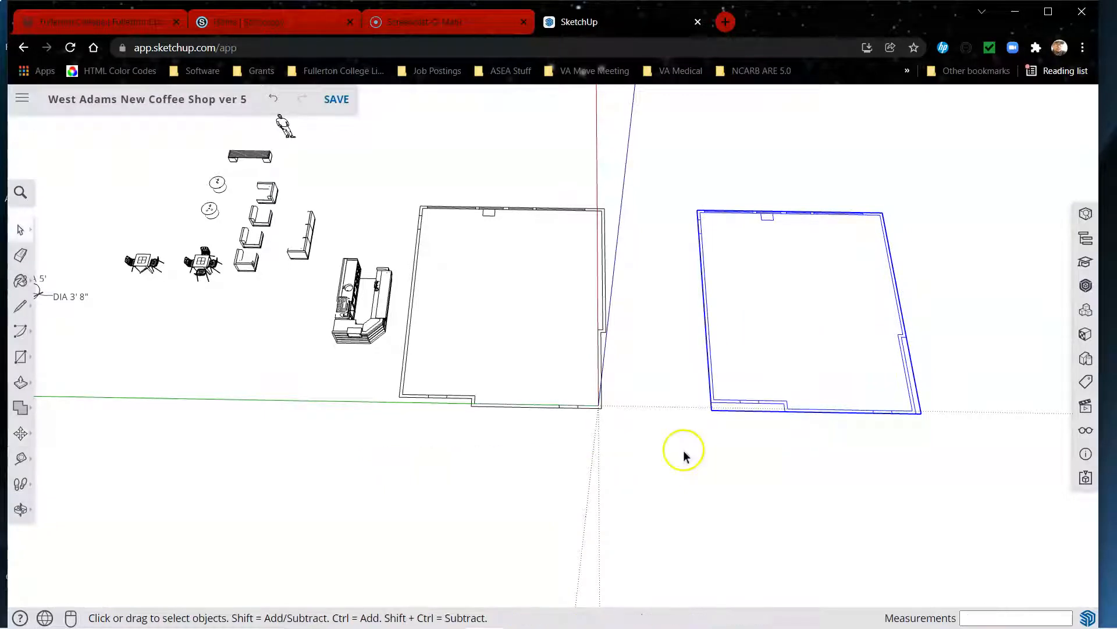
Move the service counter 12' along the green axis back into the original floor plan, against its side wall.
left_click(353, 319)
key("m")
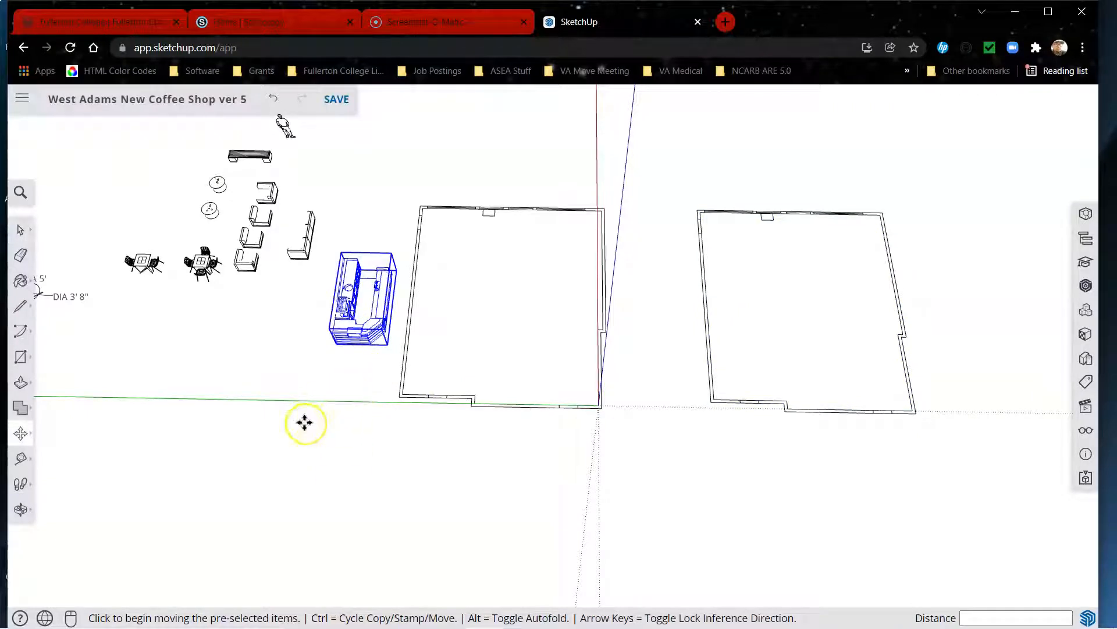
left_click(328, 486)
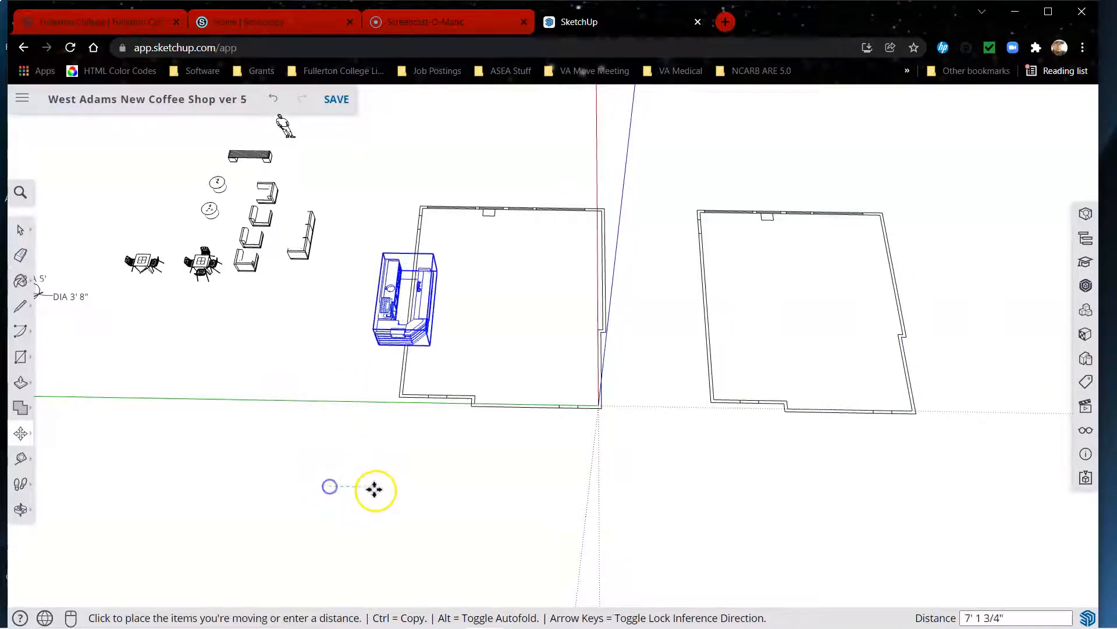
left_click(421, 488)
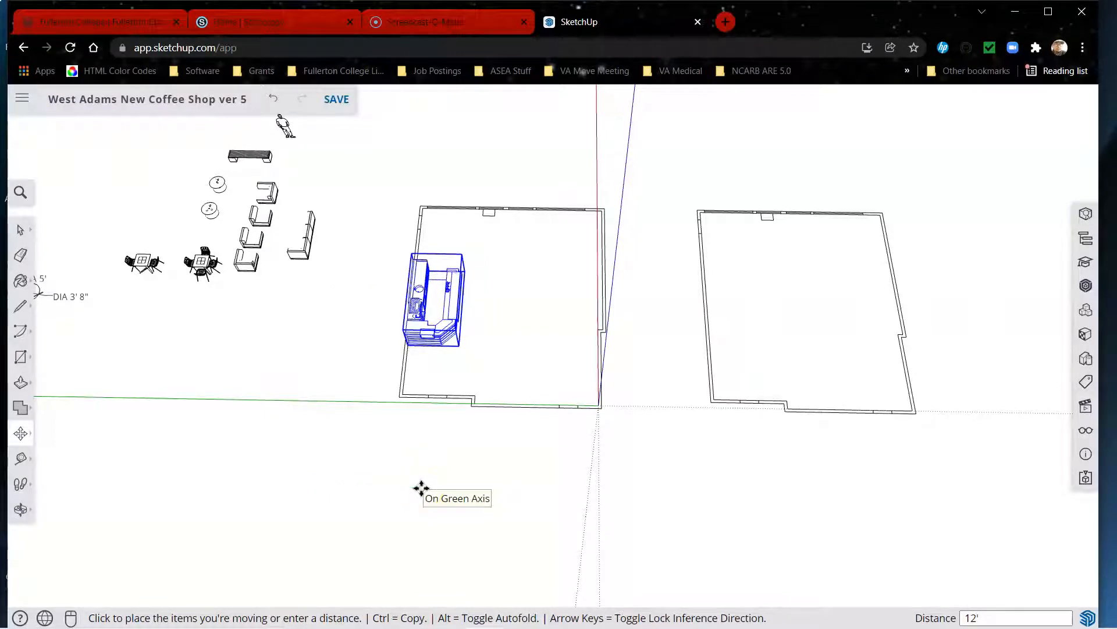
key("space")
left_click(519, 487)
Clear the selection, inspect the original and copied floor plans from several angles, and dismiss the system backup reminder.
mouse_move(547, 495)
middle_mouse_down()
mouse_move(349, 407)
mouse_move(317, 379)
middle_mouse_up()
scroll(489, 219, "up", 5)
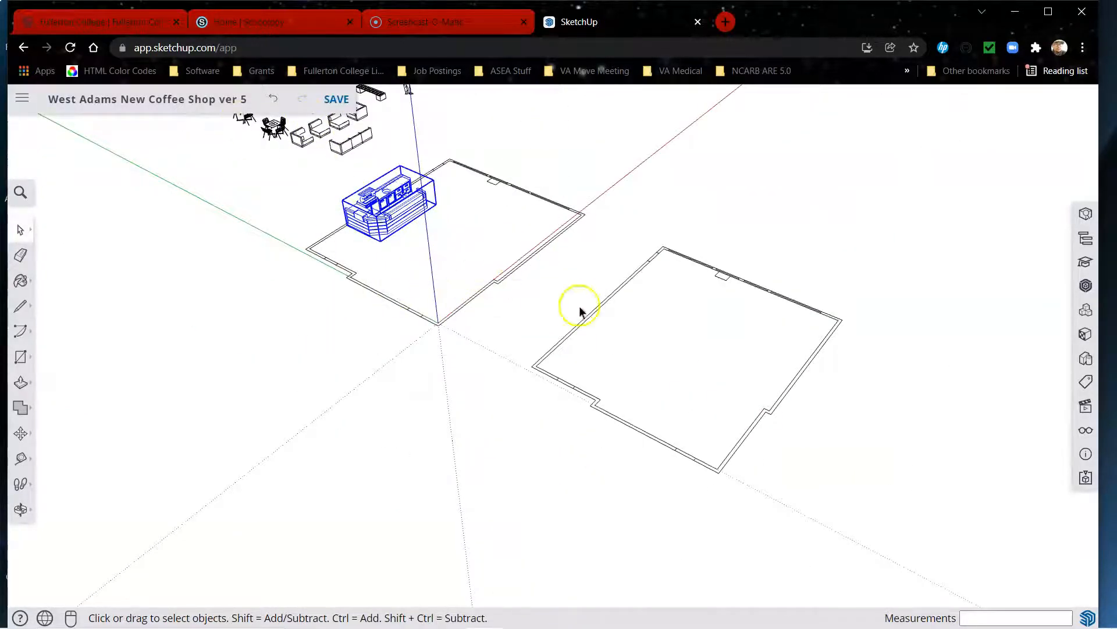
mouse_move(484, 242)
middle_mouse_down()
mouse_move(366, 279)
mouse_move(421, 281)
mouse_move(501, 309)
mouse_move(152, 409)
middle_mouse_up()
scroll(357, 344, "down", 3)
scroll(437, 375, "up", 5)
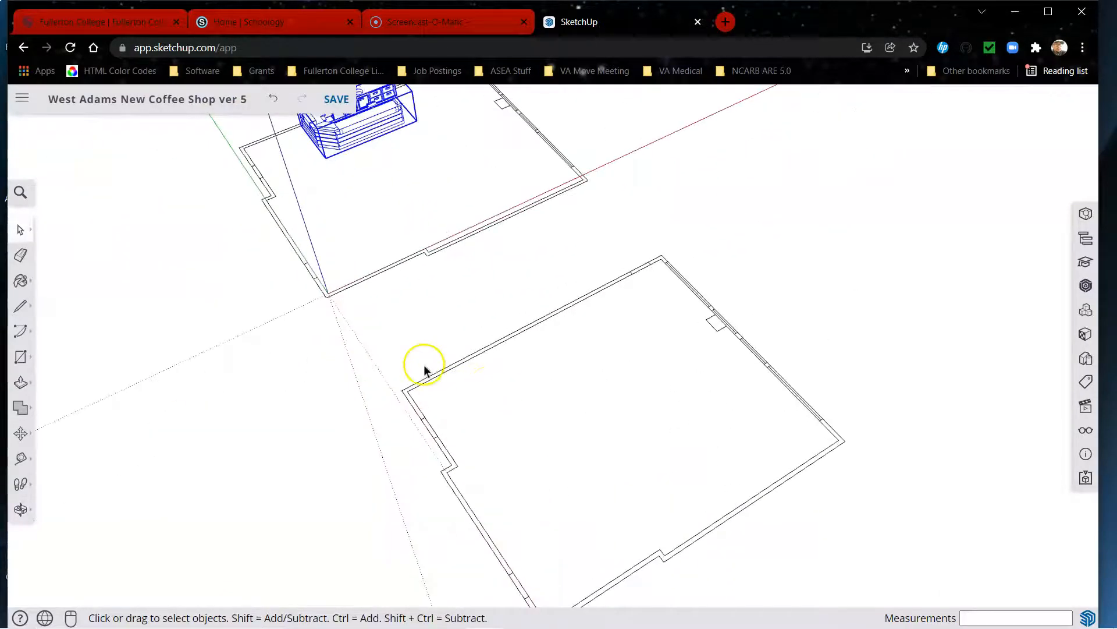
scroll(423, 370, "down", 3)
left_click(442, 319)
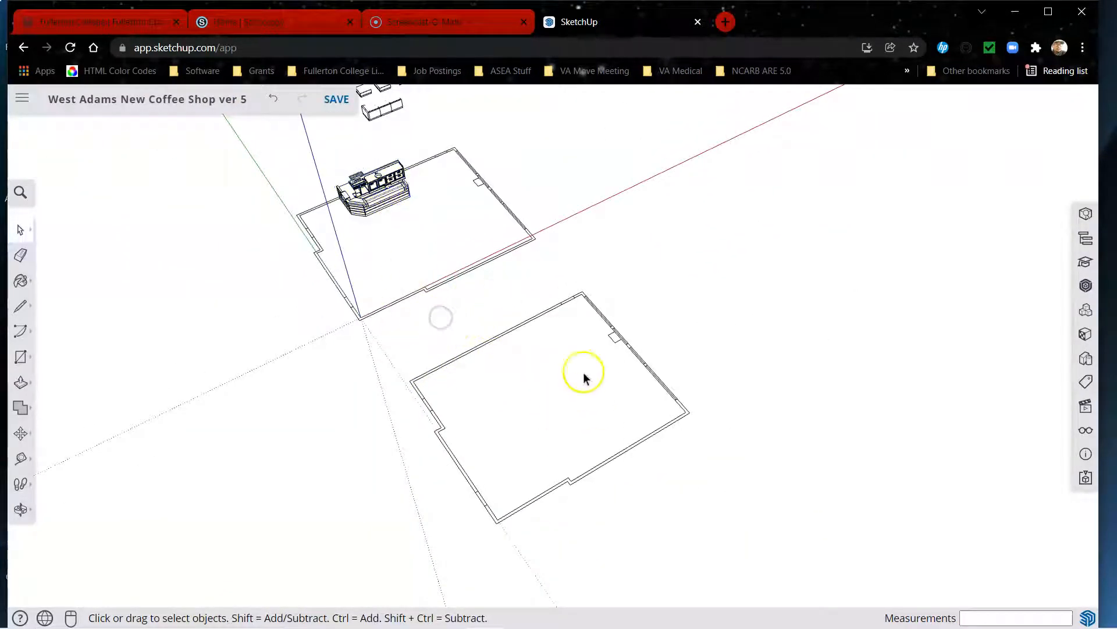
middle_click_drag(567, 448, 784, 392)
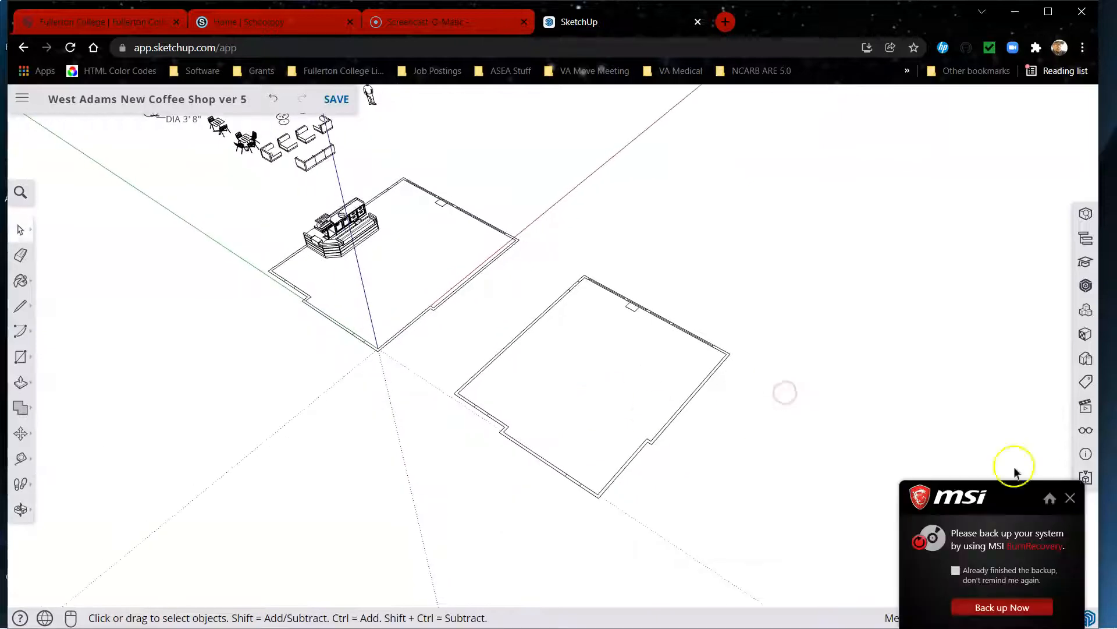
left_click(1070, 499)
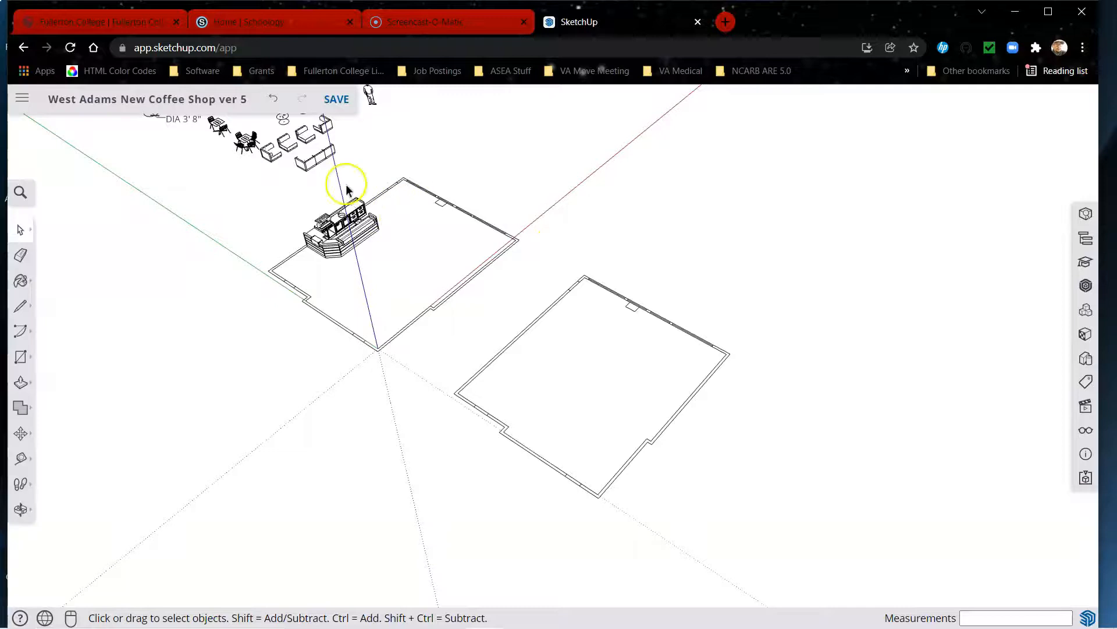
scroll(361, 191, "up", 5)
scroll(392, 200, "down", 5)
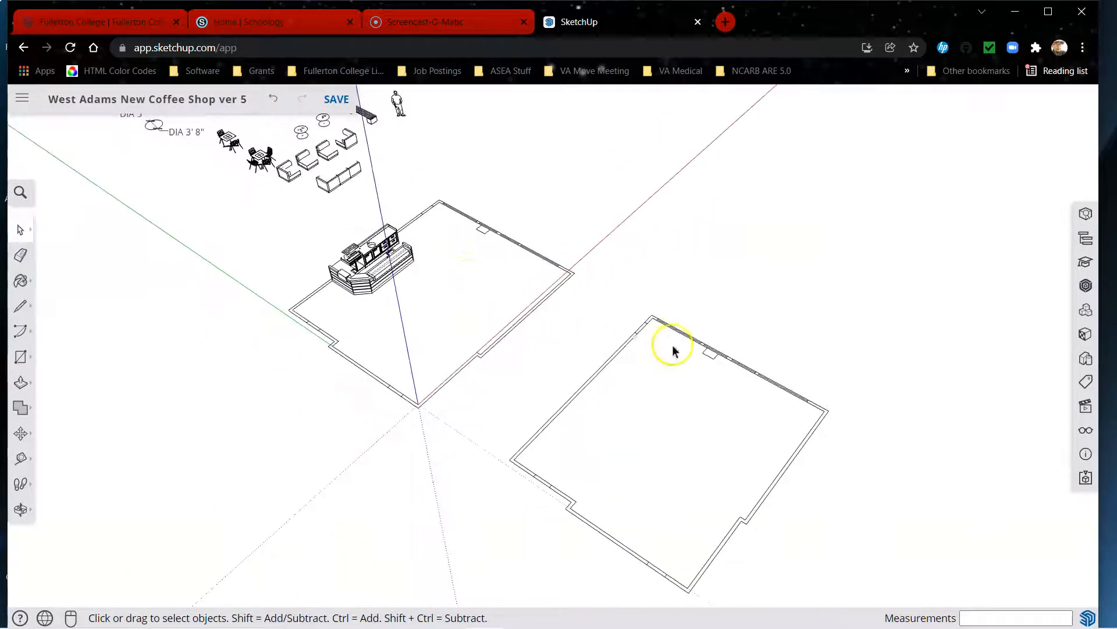
scroll(618, 348, "up", 1)
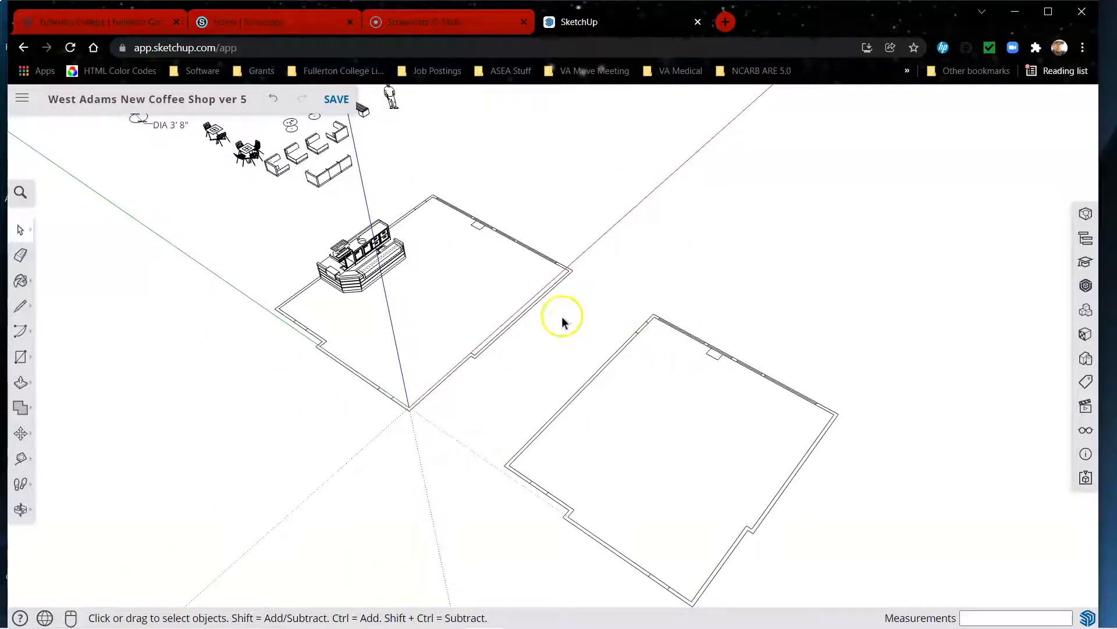
scroll(528, 340, "down", 2)
Move the three-seat sofa by its base corner to the wall-jog endpoint opposite the counter in the original floor plan.
scroll(387, 195, "up", 8)
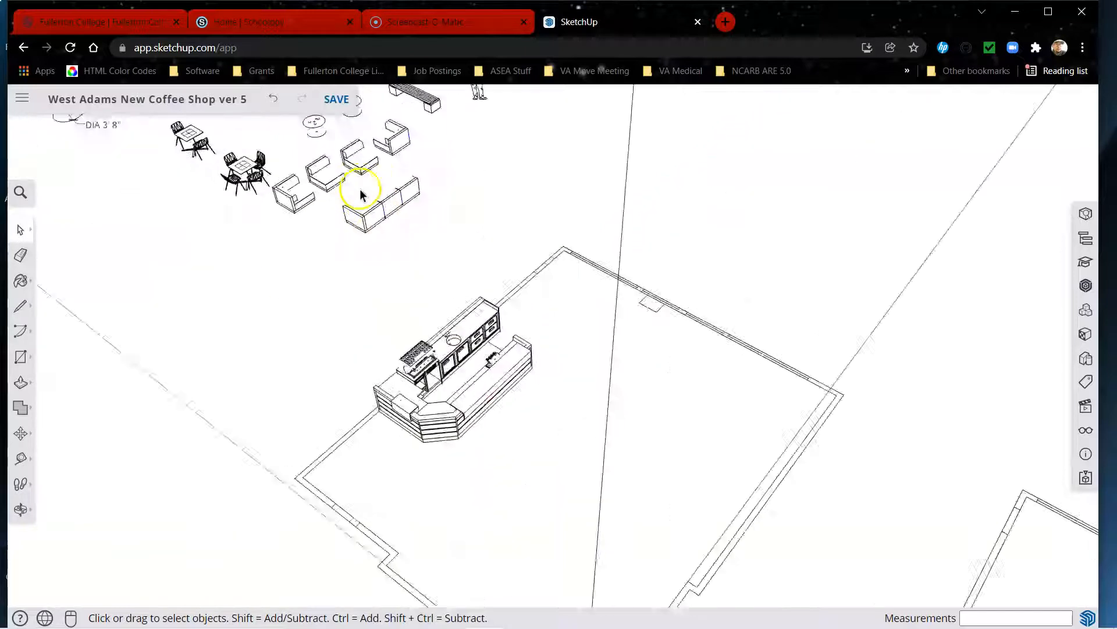
scroll(394, 211, "down", 4)
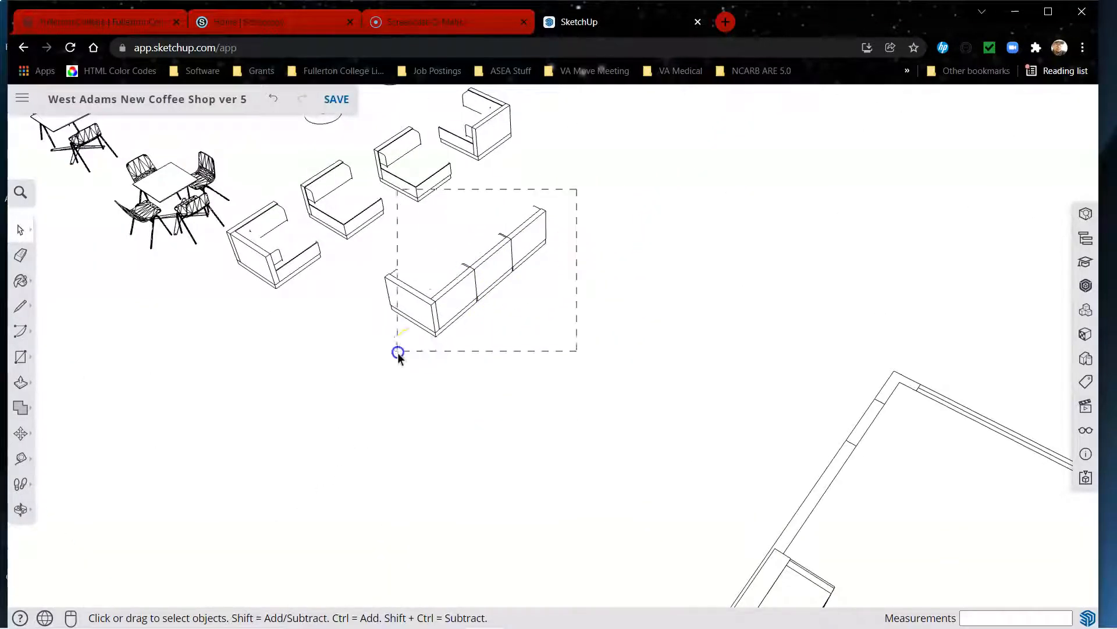
left_click_drag(458, 365, 457, 364)
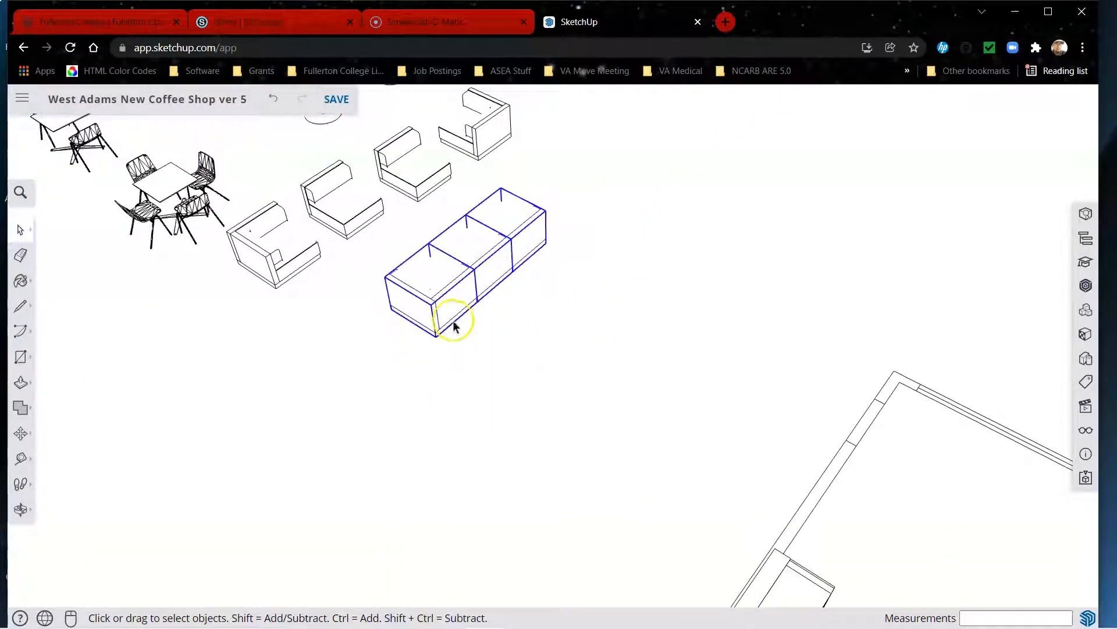
key("m")
scroll(418, 360, "up", 3)
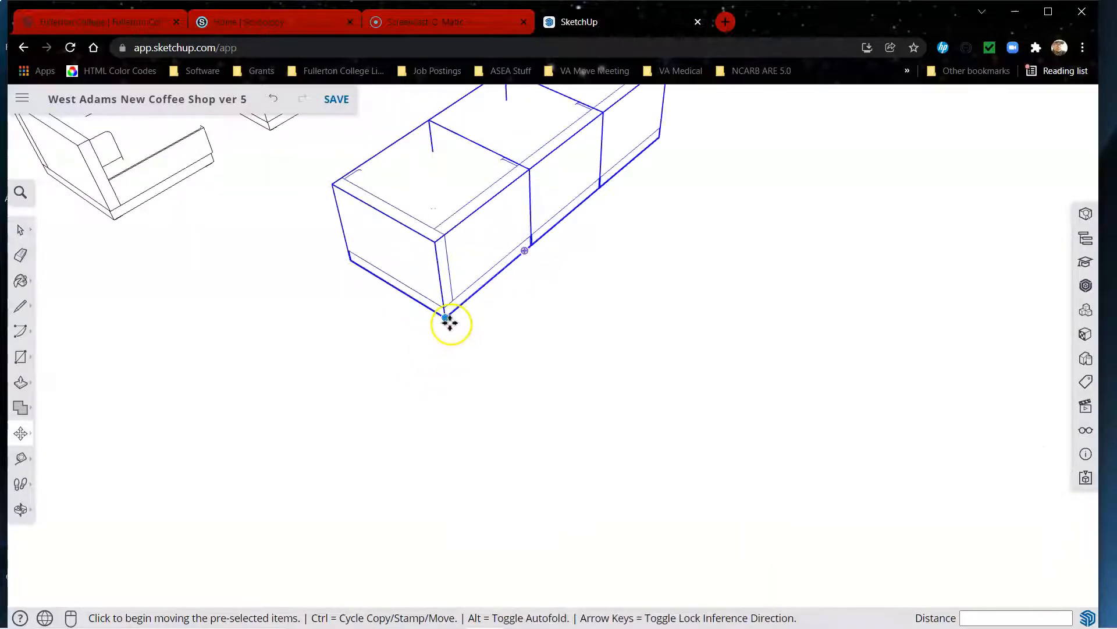
left_click(444, 319)
scroll(284, 283, "down", 3)
scroll(283, 283, "down", 5)
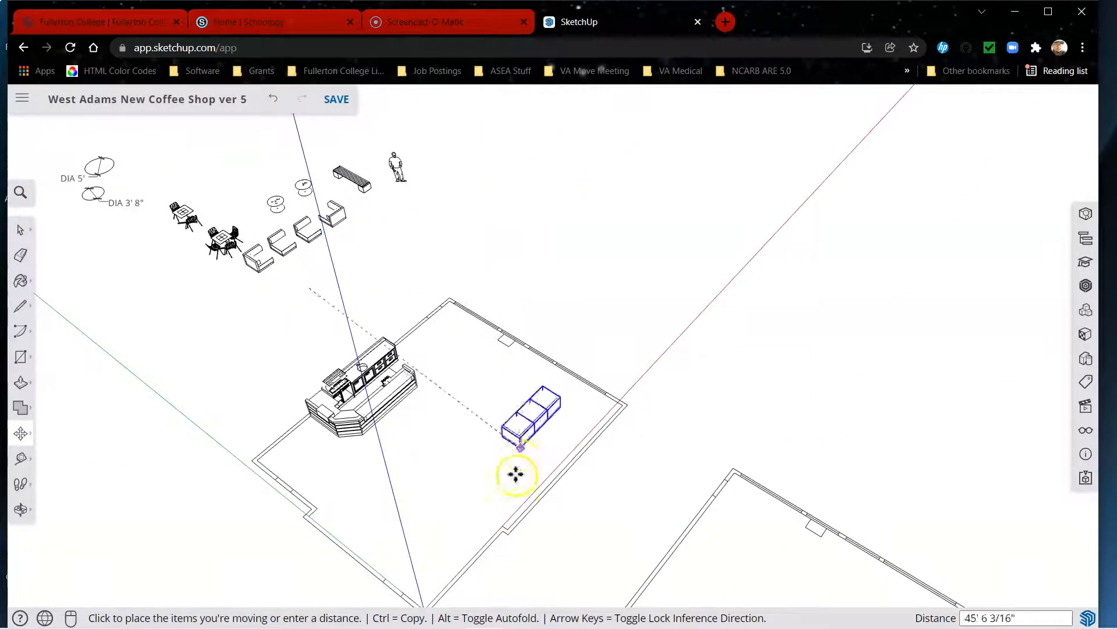
scroll(472, 480, "up", 5)
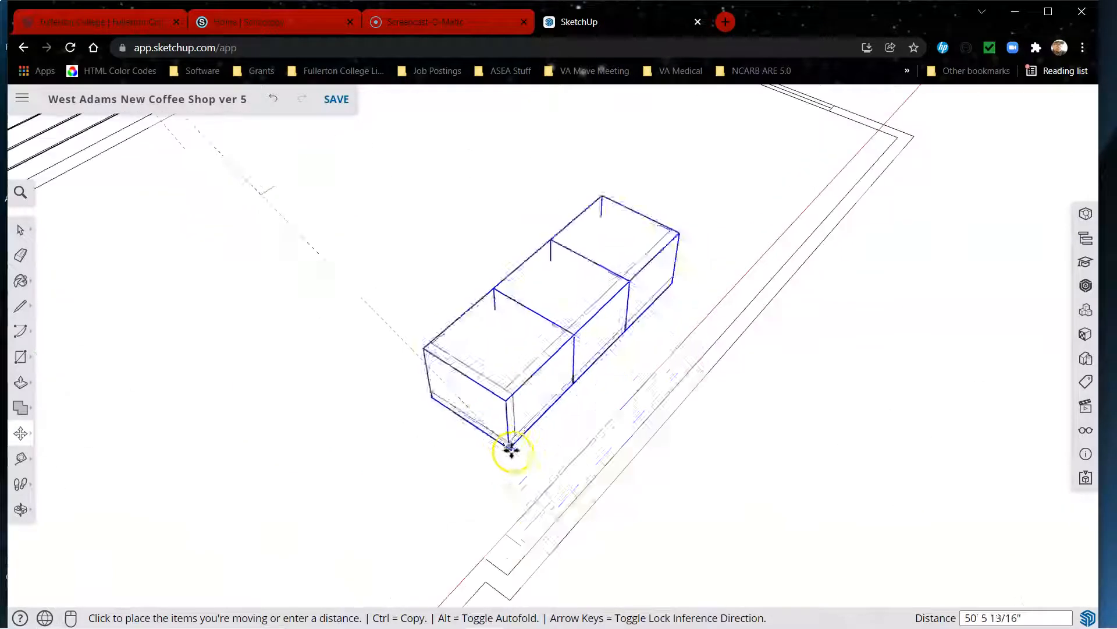
left_click(510, 573)
scroll(694, 445, "down", 6)
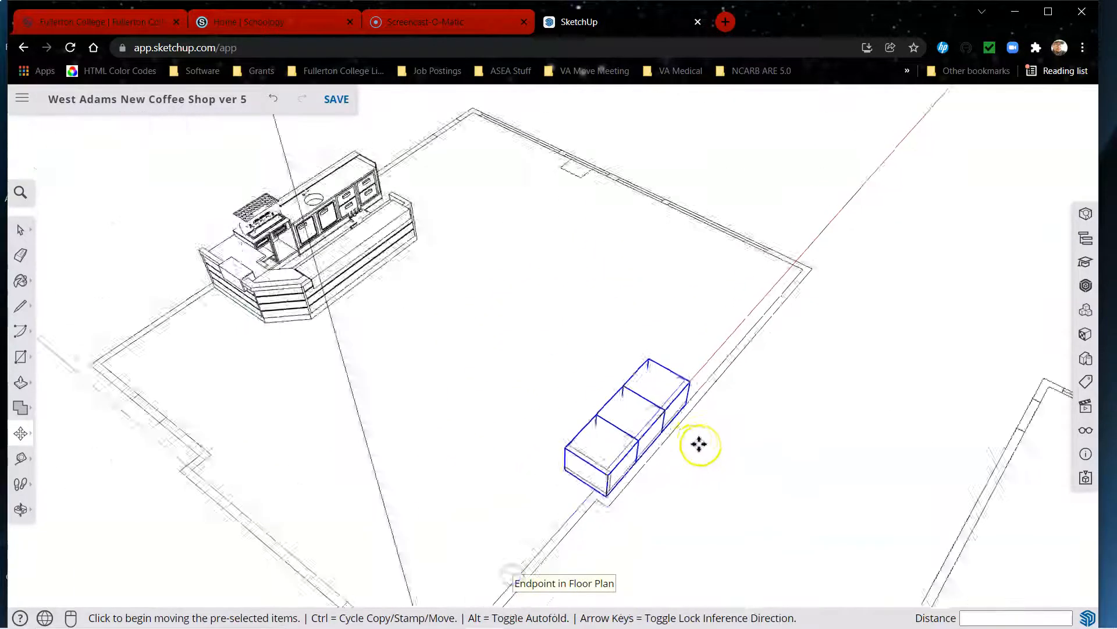
key("space")
Move the round coffee table nearest the dining sets into the original floor plan, at the sofa's end beside the wall.
scroll(375, 177, "up", 6)
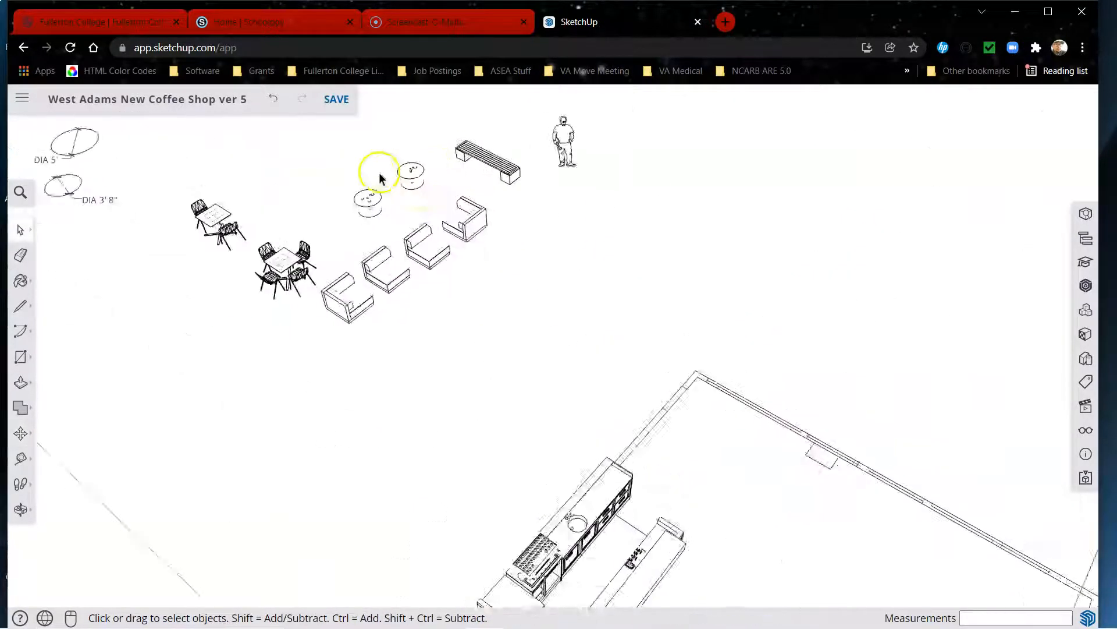
left_click_drag(328, 314, 330, 309)
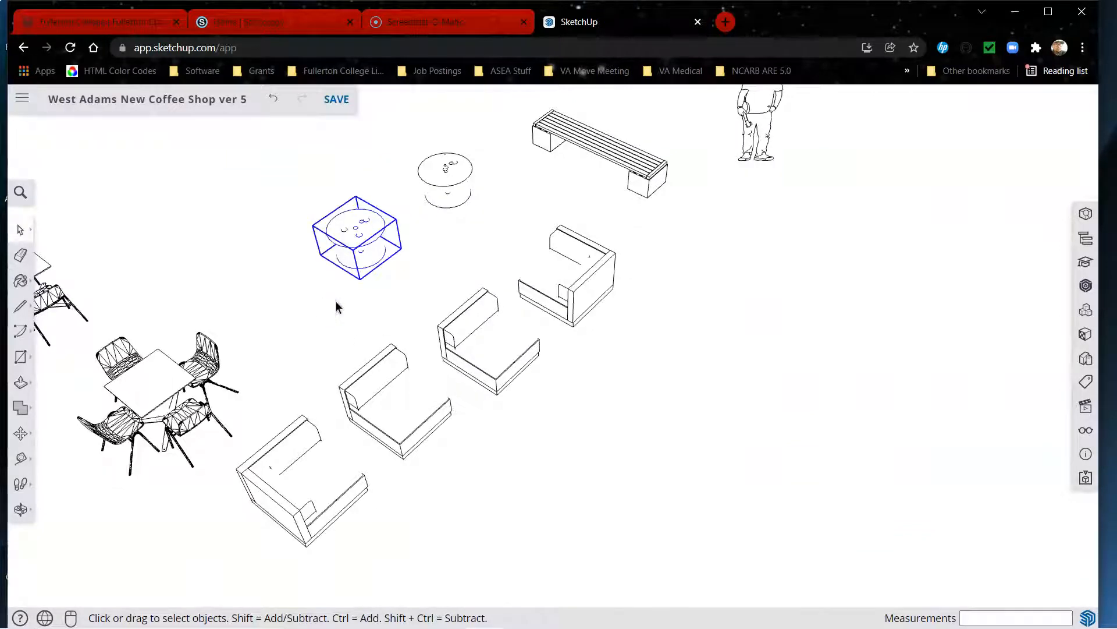
key("m")
left_click(378, 265)
scroll(299, 214, "down", 3)
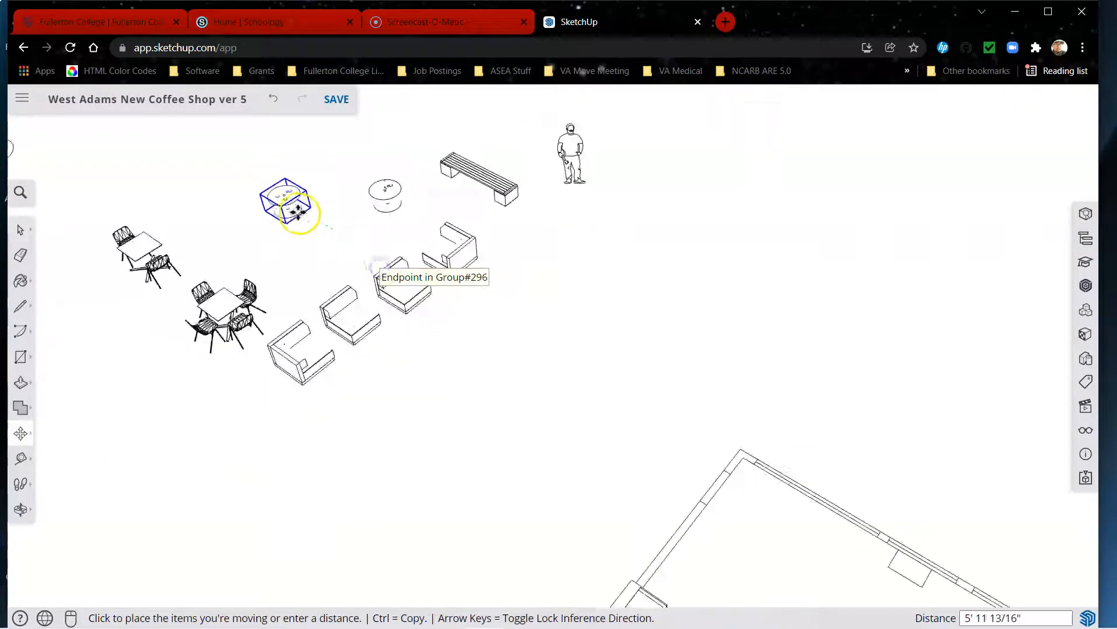
scroll(298, 214, "down", 3)
scroll(511, 392, "up", 7)
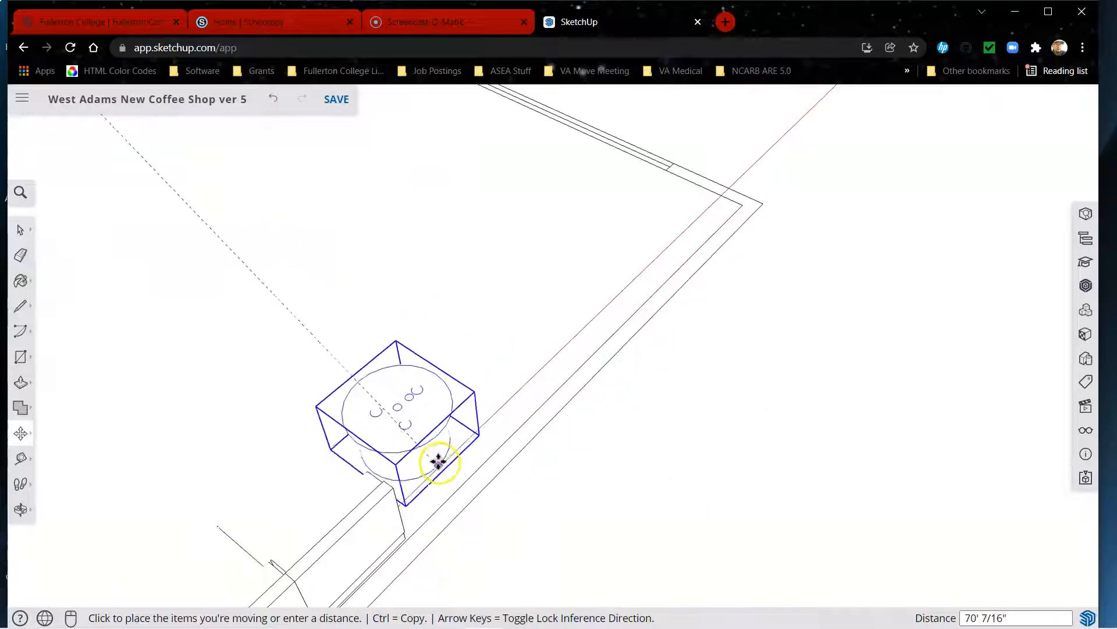
left_click(442, 486)
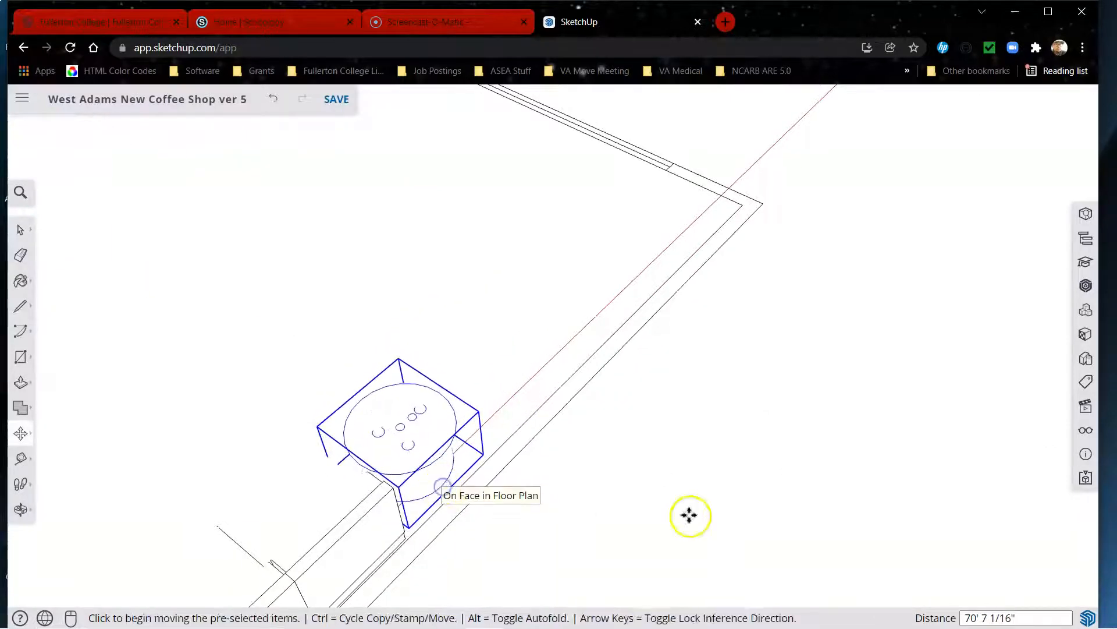
Move the two-armed lounge chair nearest the bench into the original floor plan, against the side wall beside the round coffee table.
scroll(690, 515, "down", 5)
scroll(469, 359, "up", 5)
scroll(454, 283, "up", 2)
key("space")
left_click(434, 225)
key("m")
left_click(472, 227)
scroll(399, 186, "down", 4)
scroll(768, 462, "up", 2)
scroll(513, 324, "down", 4)
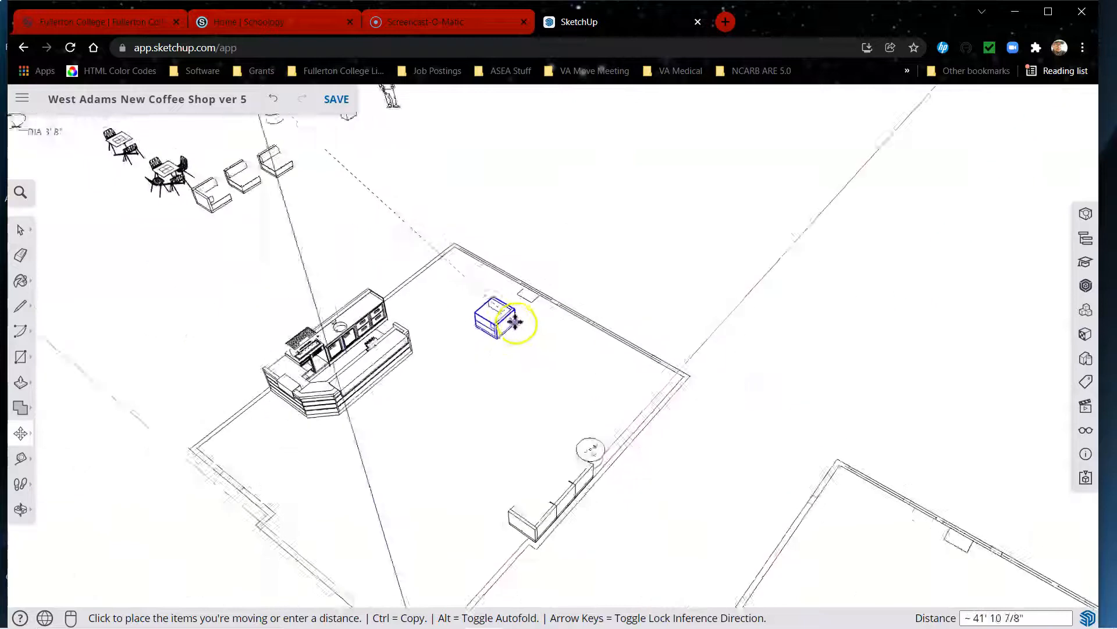
scroll(570, 403, "up", 5)
scroll(571, 403, "up", 1)
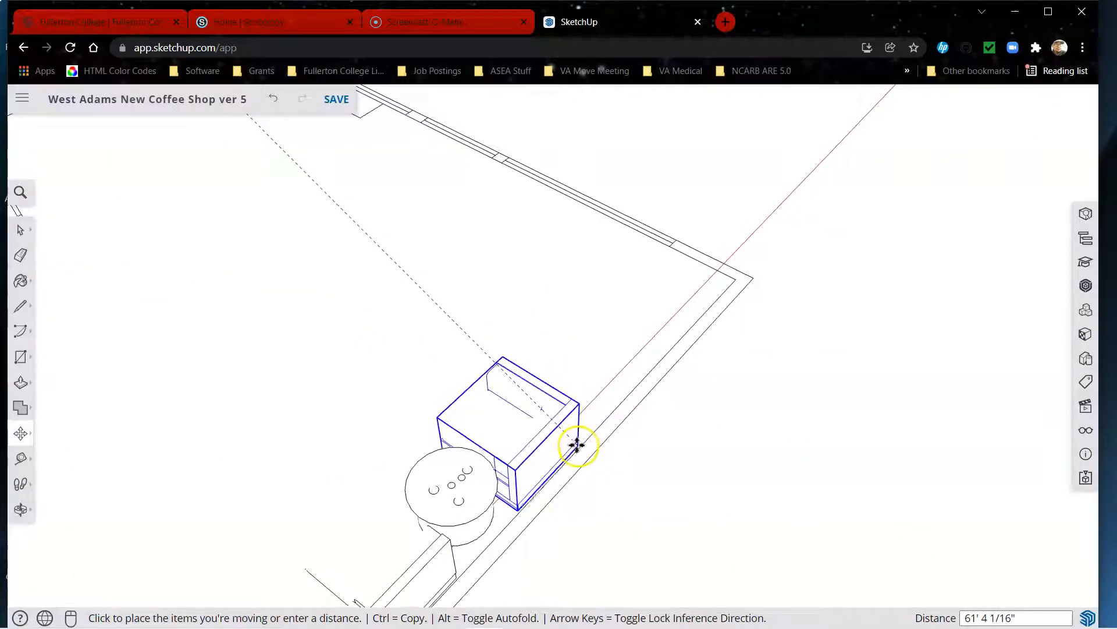
left_click(579, 445)
scroll(771, 399, "down", 8)
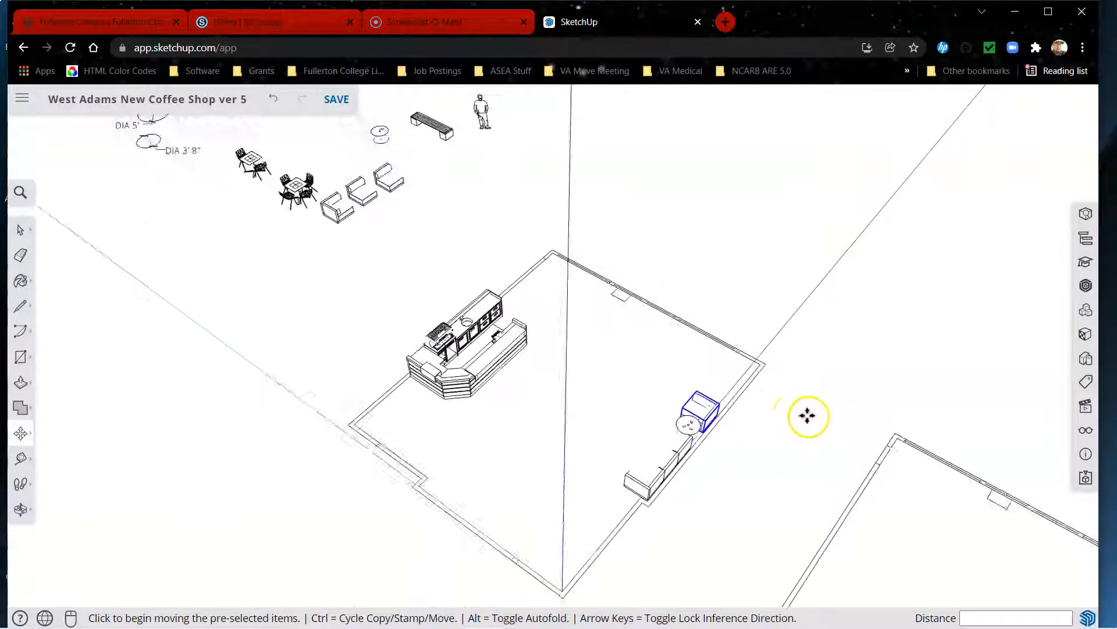
Select the two-seat dining set among the spare furniture and activate the Move tool.
scroll(592, 279, "up", 2)
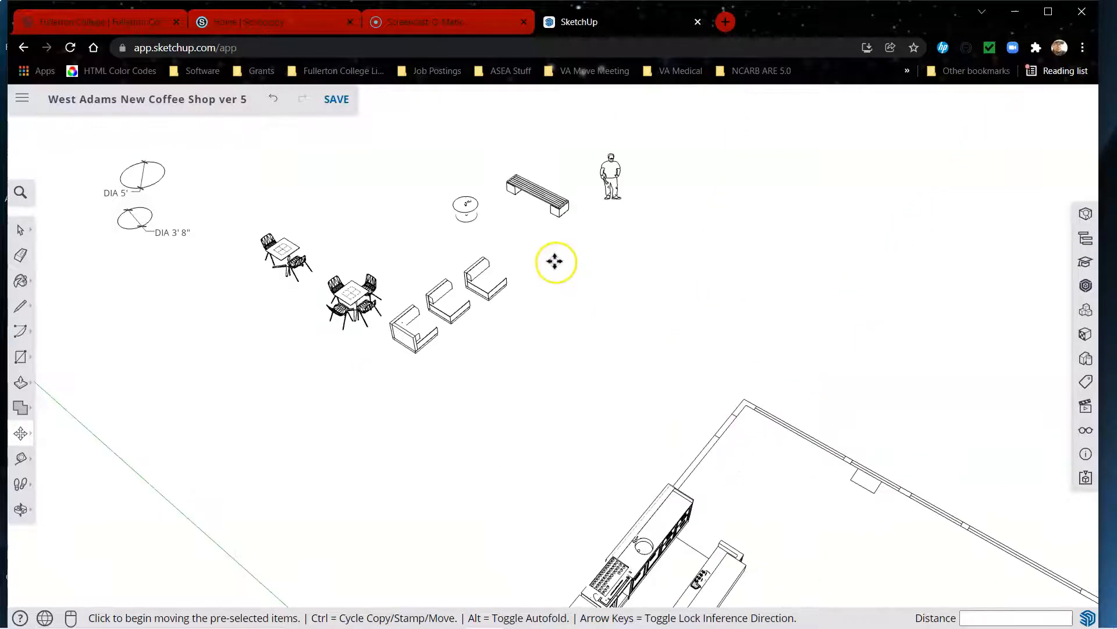
scroll(491, 210, "up", 2)
scroll(496, 214, "down", 1)
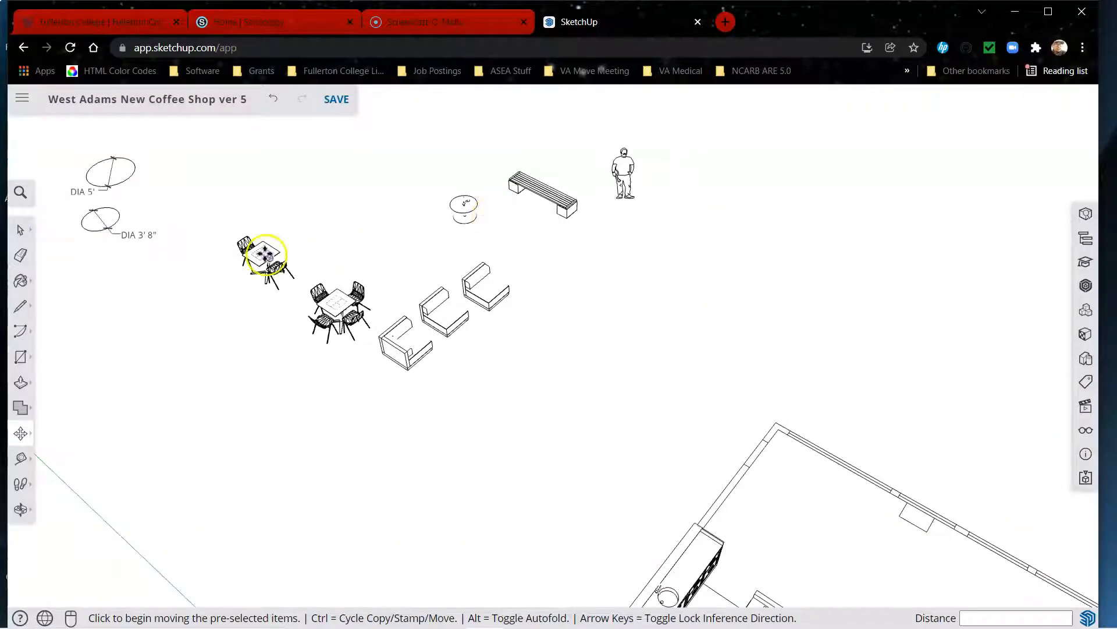
left_click(264, 253)
key("space")
left_click(258, 250)
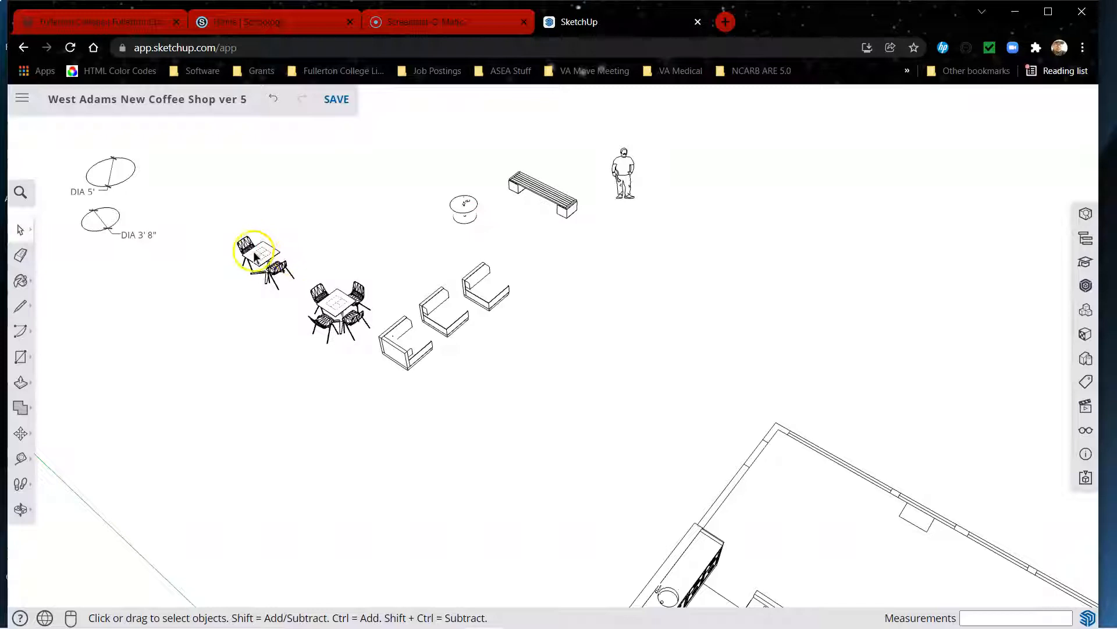
key("m")
left_click(273, 254)
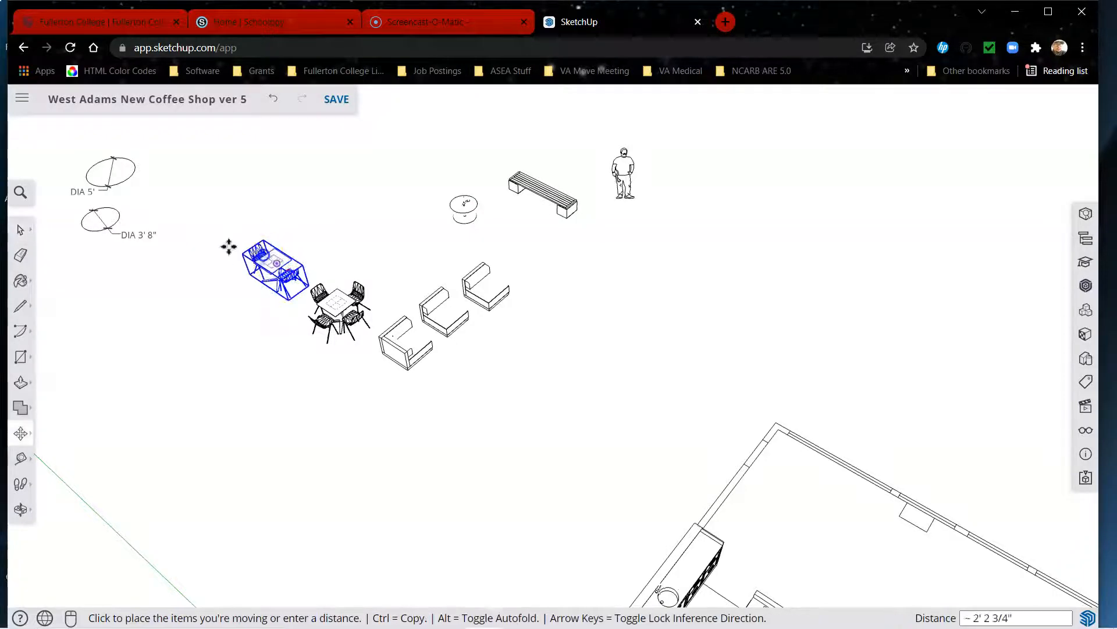
scroll(274, 259, "down", 3)
scroll(507, 358, "up", 3)
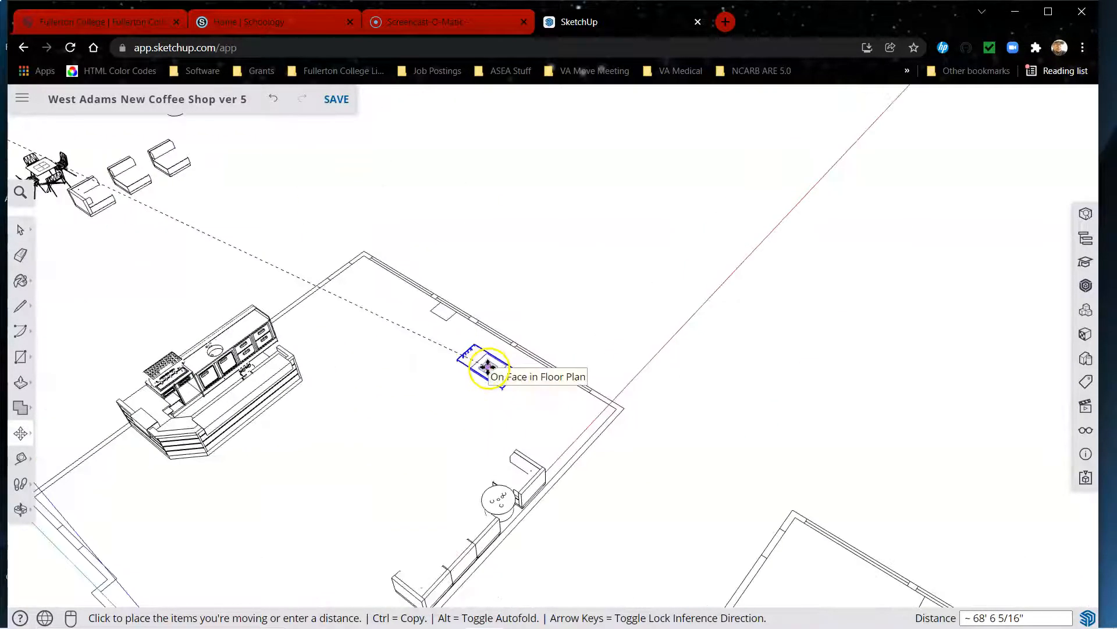
scroll(466, 356, "down", 1)
scroll(468, 356, "up", 1)
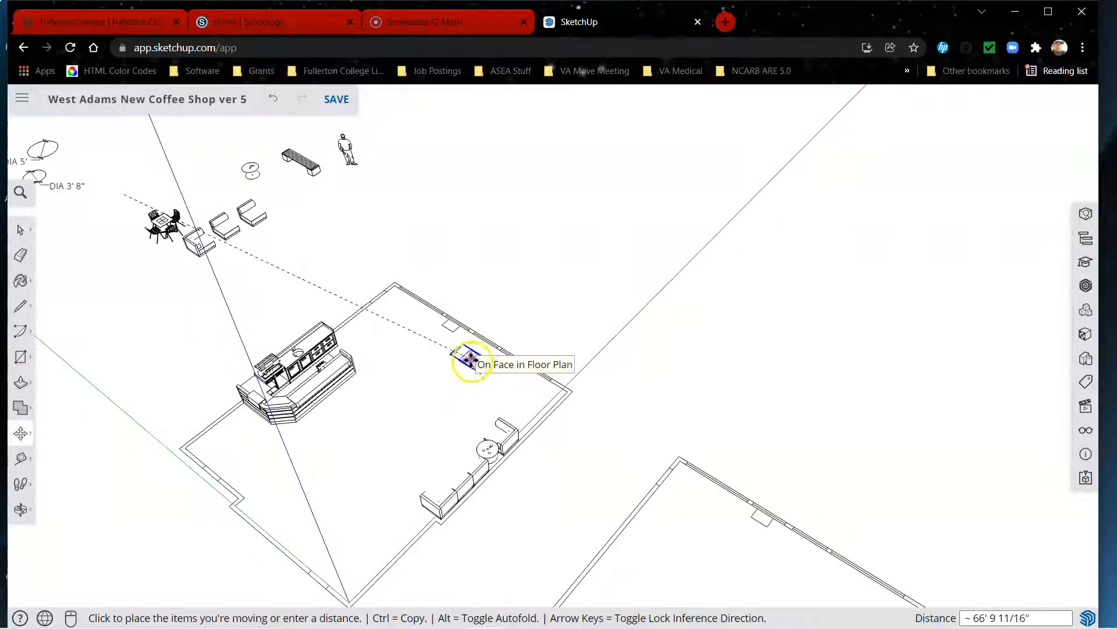
scroll(470, 359, "up", 2)
scroll(471, 360, "up", 2)
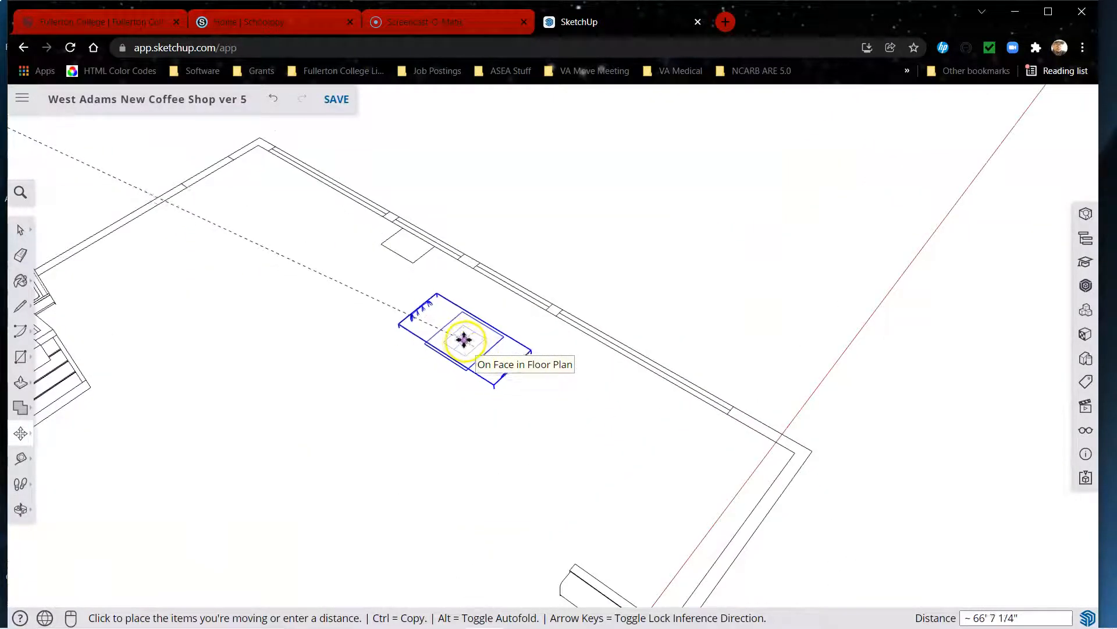
scroll(467, 335, "up", 1)
middle_click_drag(467, 335, 586, 212)
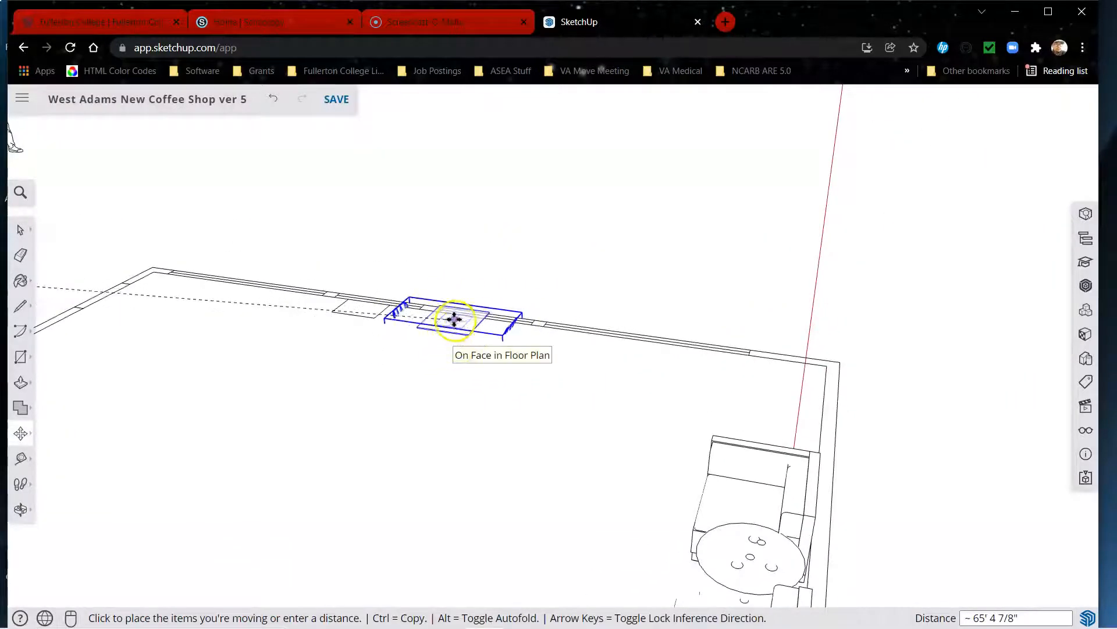
scroll(452, 346, "down", 5)
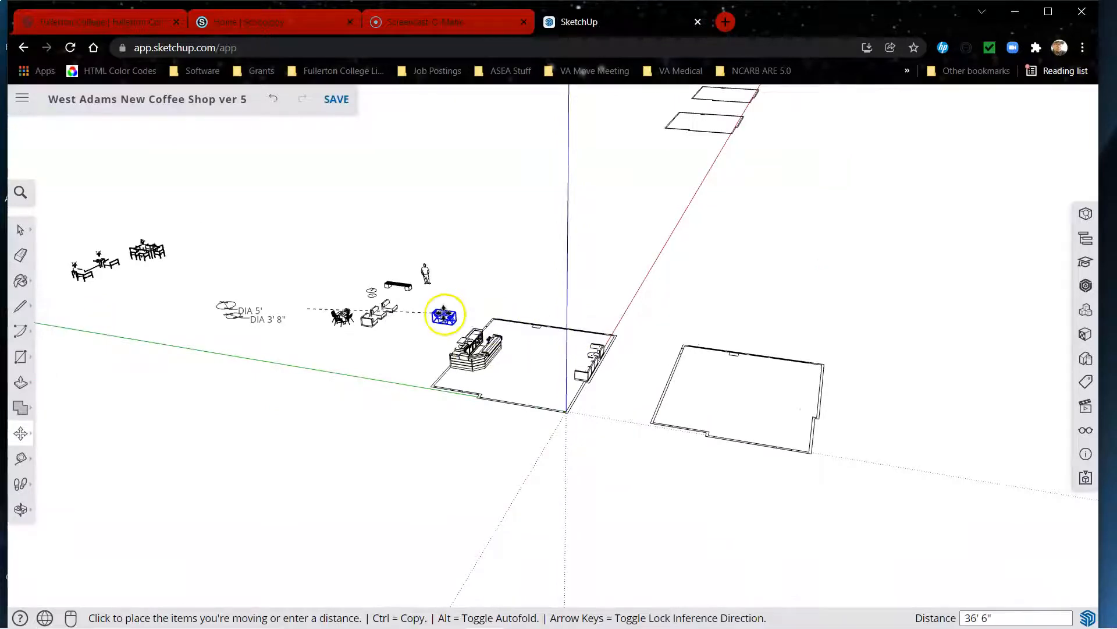
key("Escape")
Move the two-seat dining set into the original floor plan, along the window wall near the corner by the lounge chair.
scroll(280, 328, "up", 6)
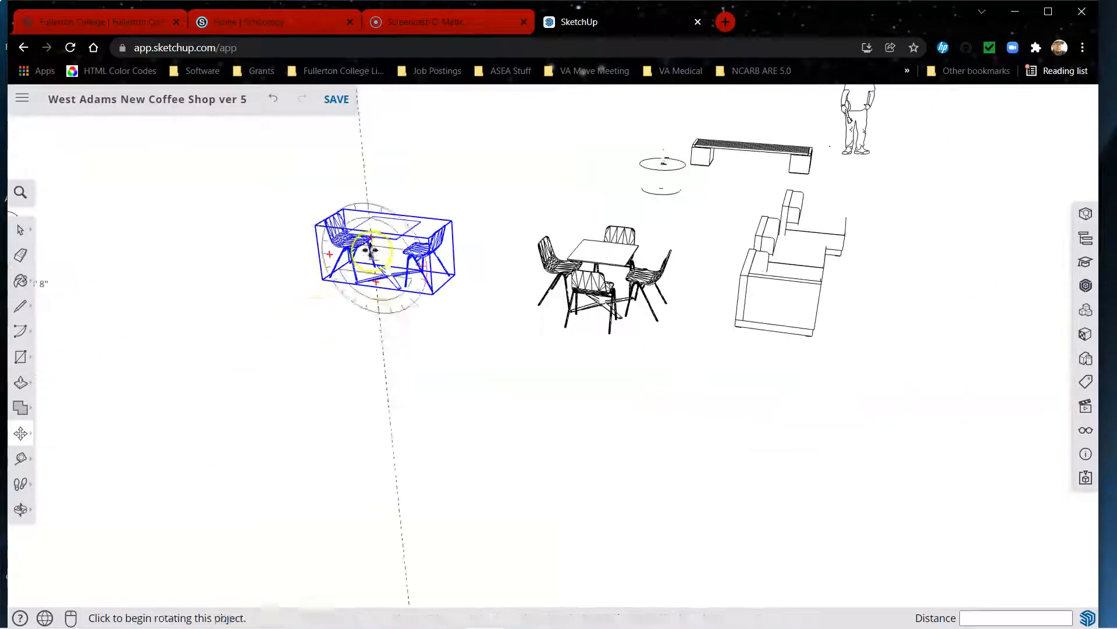
left_click(362, 314)
scroll(304, 319, "down", 10)
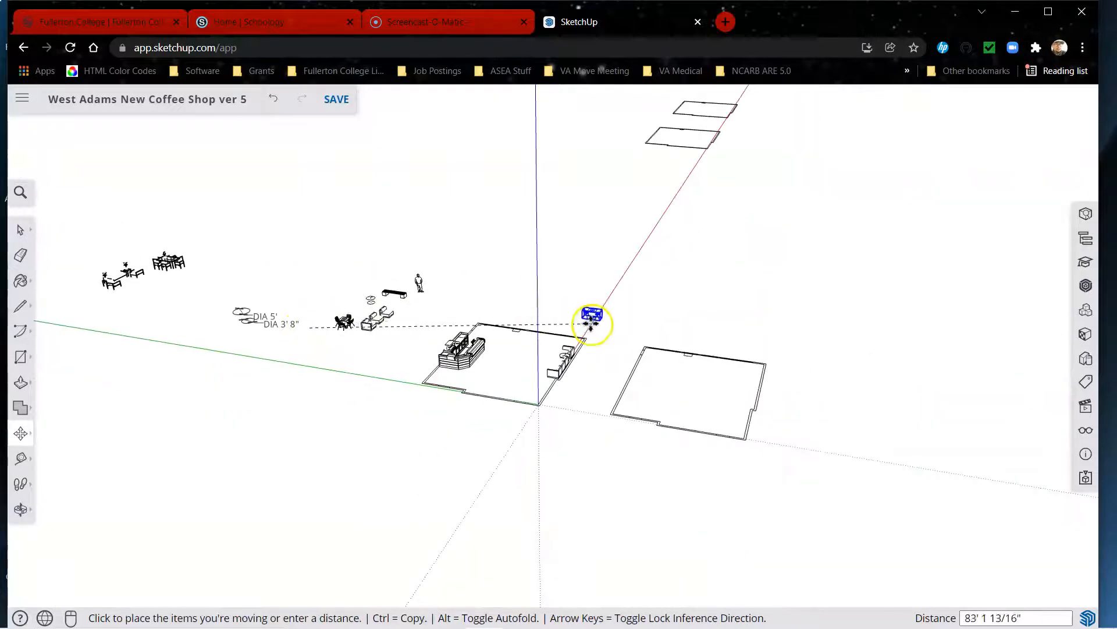
middle_click_drag(533, 307, 778, 374)
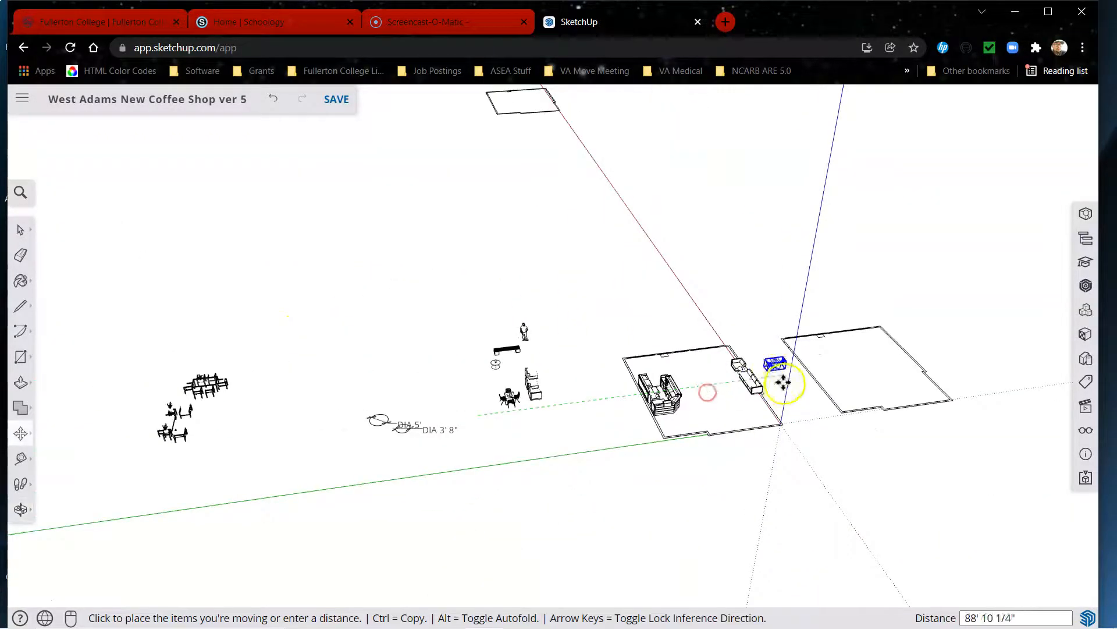
scroll(728, 368, "up", 8)
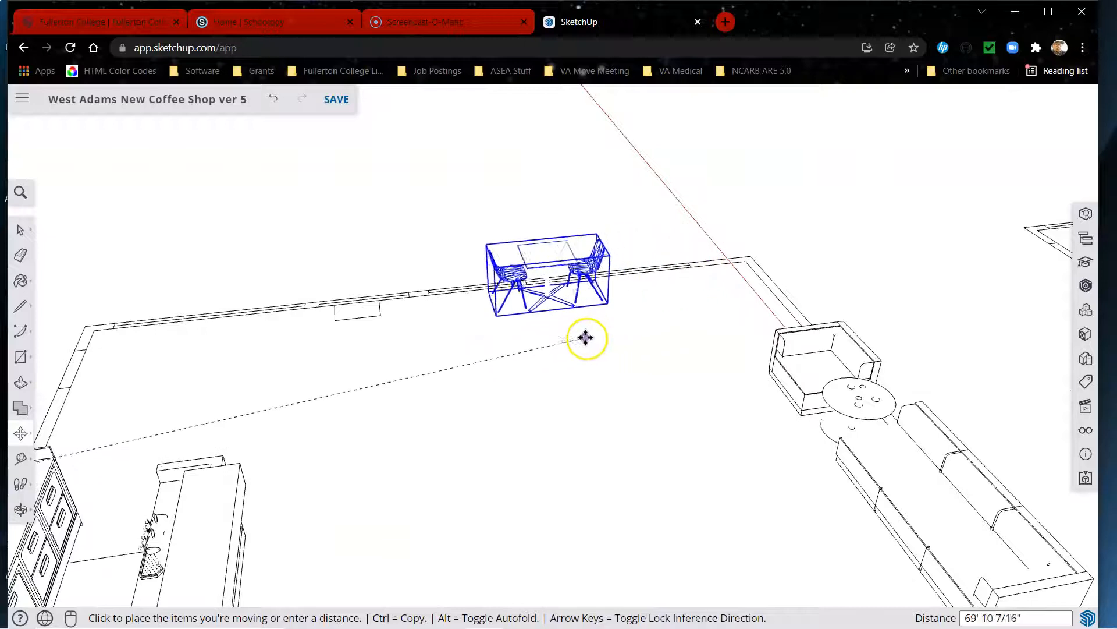
scroll(634, 346, "up", 3)
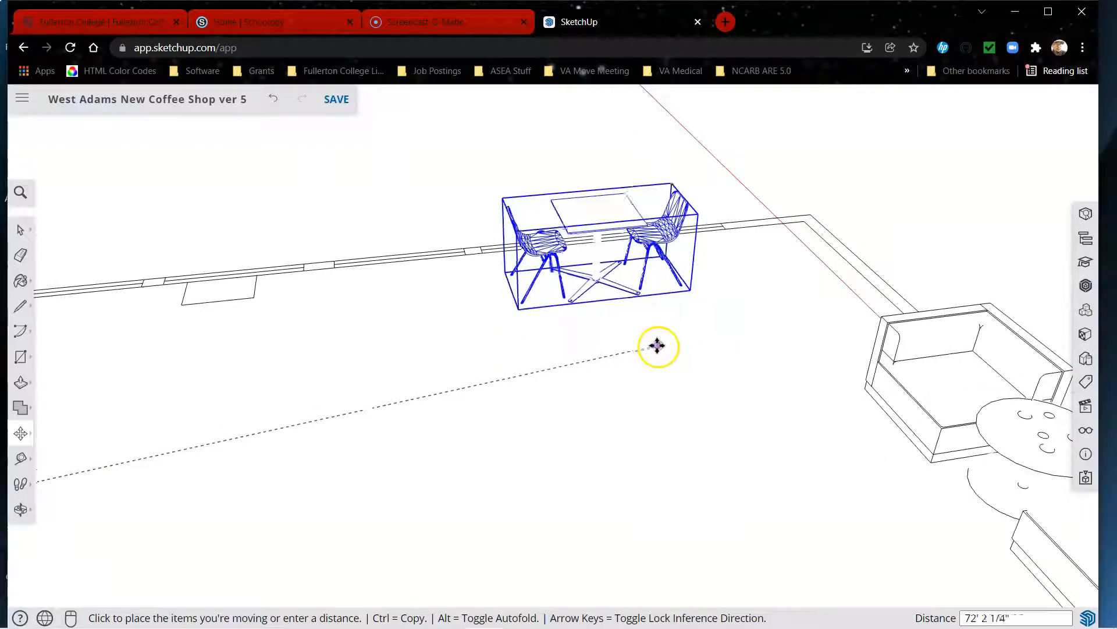
left_click(681, 319)
scroll(687, 326, "down", 8)
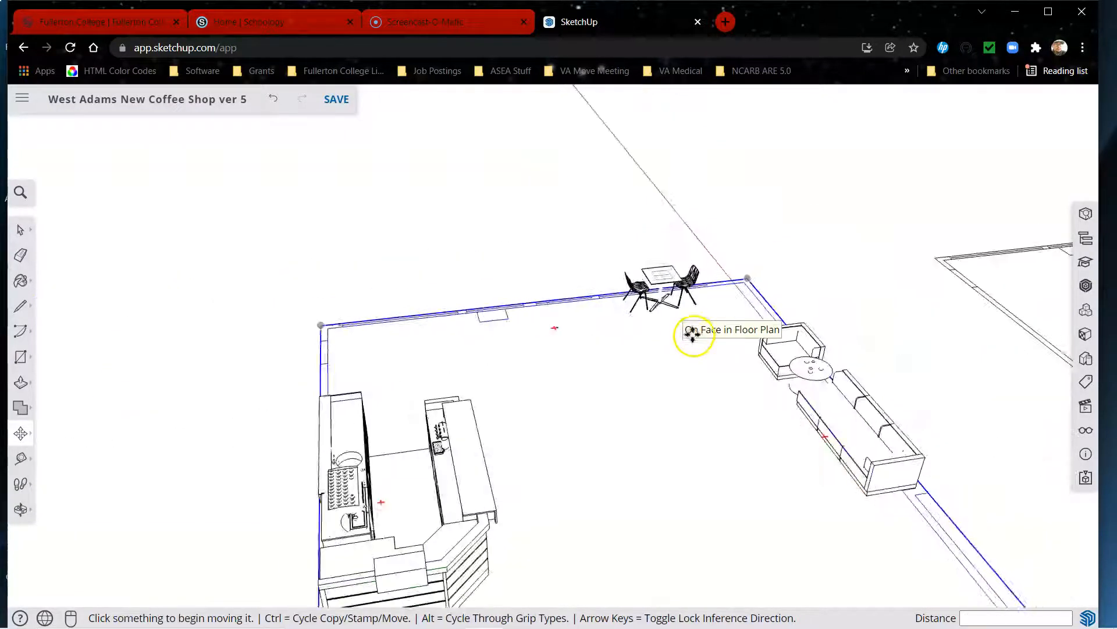
Move the four-seat dining set into the original floor plan, onto the open floor between the service counter and the sofa.
scroll(460, 348, "up", 5)
key("space")
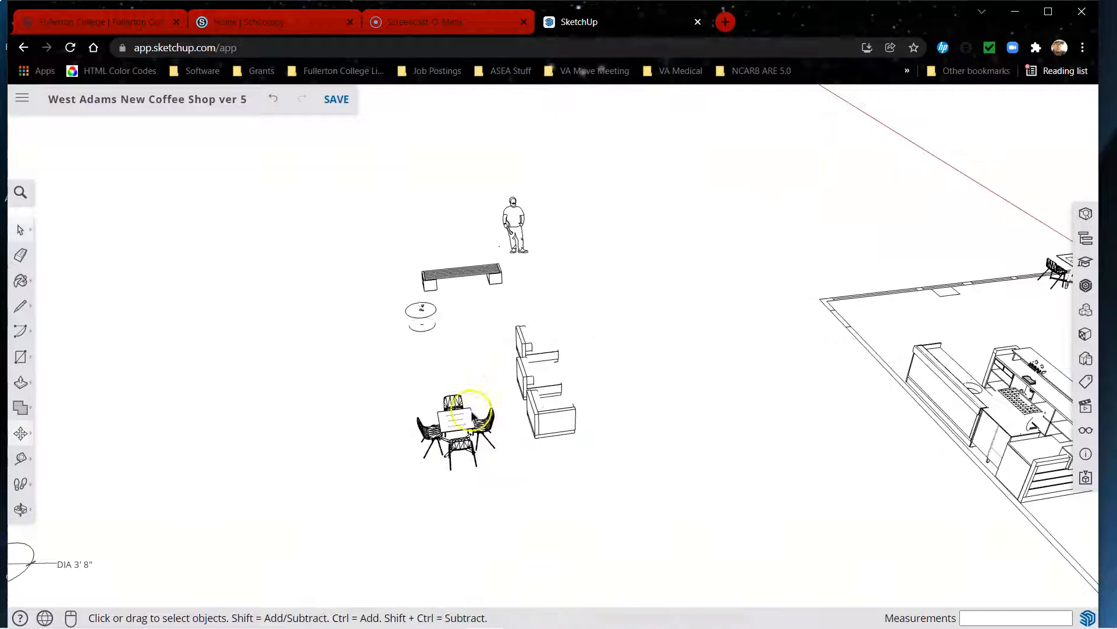
left_click(457, 428)
key("m")
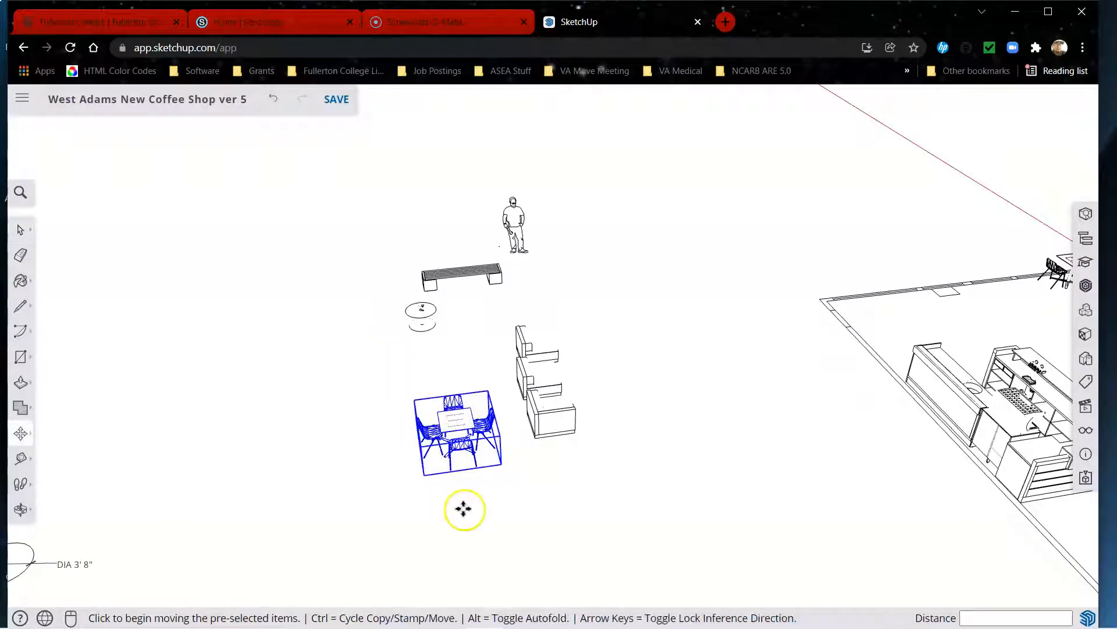
left_click(462, 508)
scroll(336, 368, "down", 4)
scroll(599, 384, "up", 4)
scroll(599, 384, "up", 3)
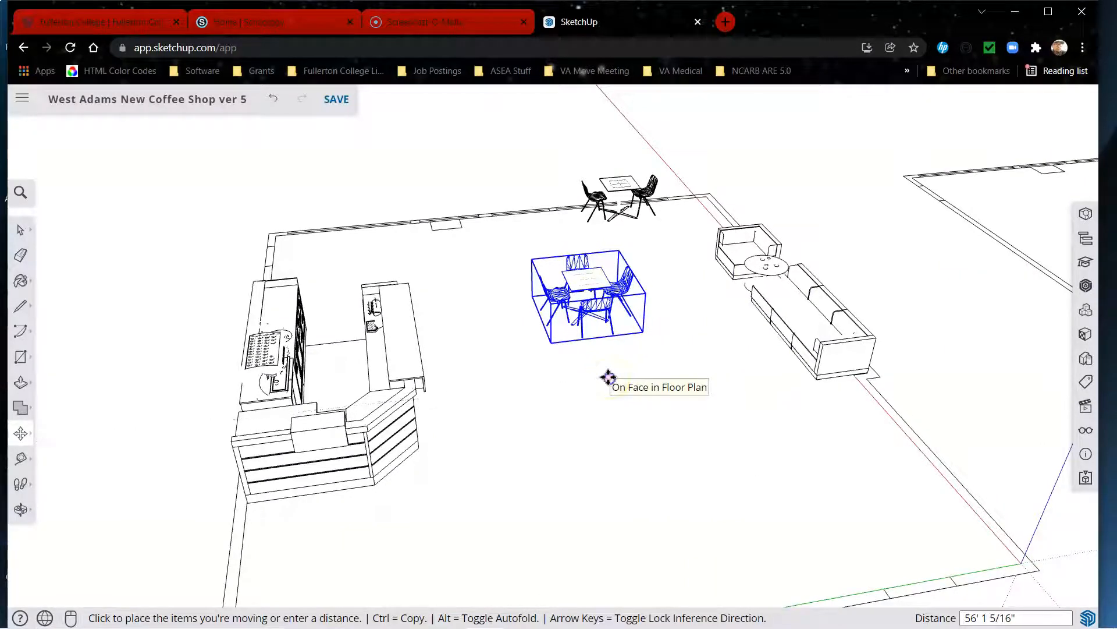
left_click(608, 377)
scroll(606, 378, "down", 8)
key("space")
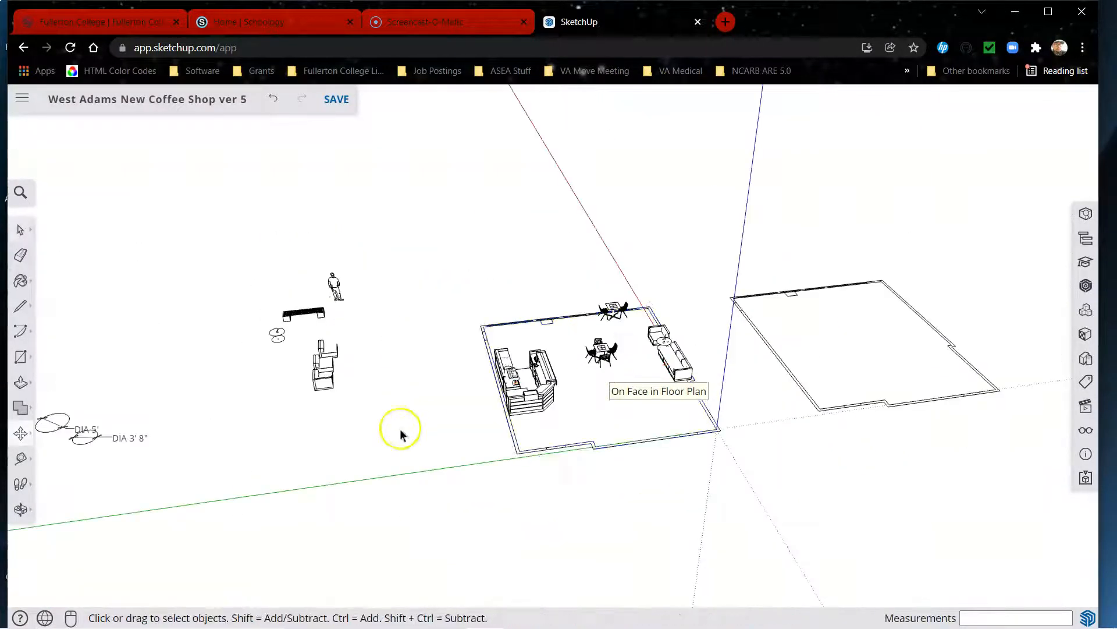
Examine the empty floor plan copy and the furnished original layout, including the wall corner beside the service counter.
middle_click_drag(744, 449, 357, 416)
scroll(493, 437, "up", 3)
scroll(239, 239, "down", 4)
scroll(418, 379, "up", 2)
scroll(469, 297, "up", 2)
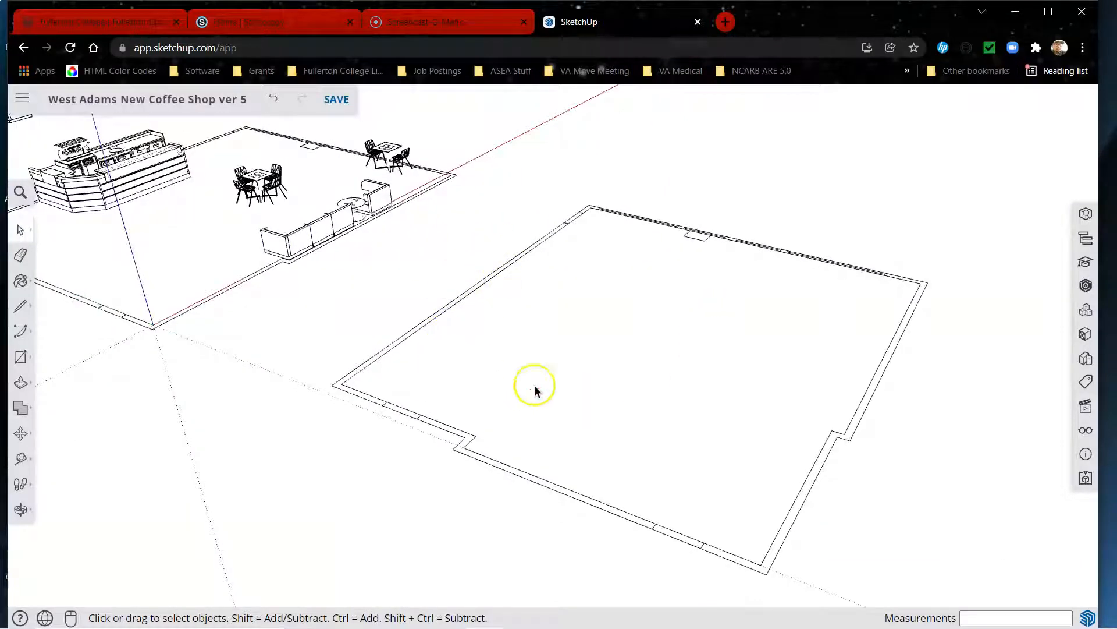
scroll(444, 403, "down", 3)
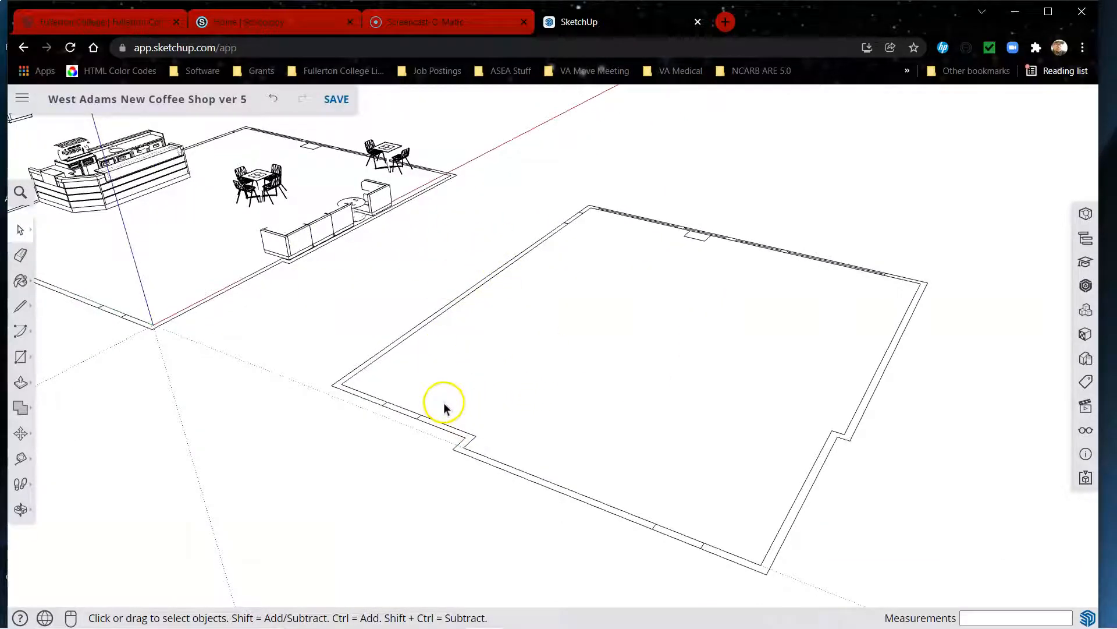
scroll(406, 157, "up", 5)
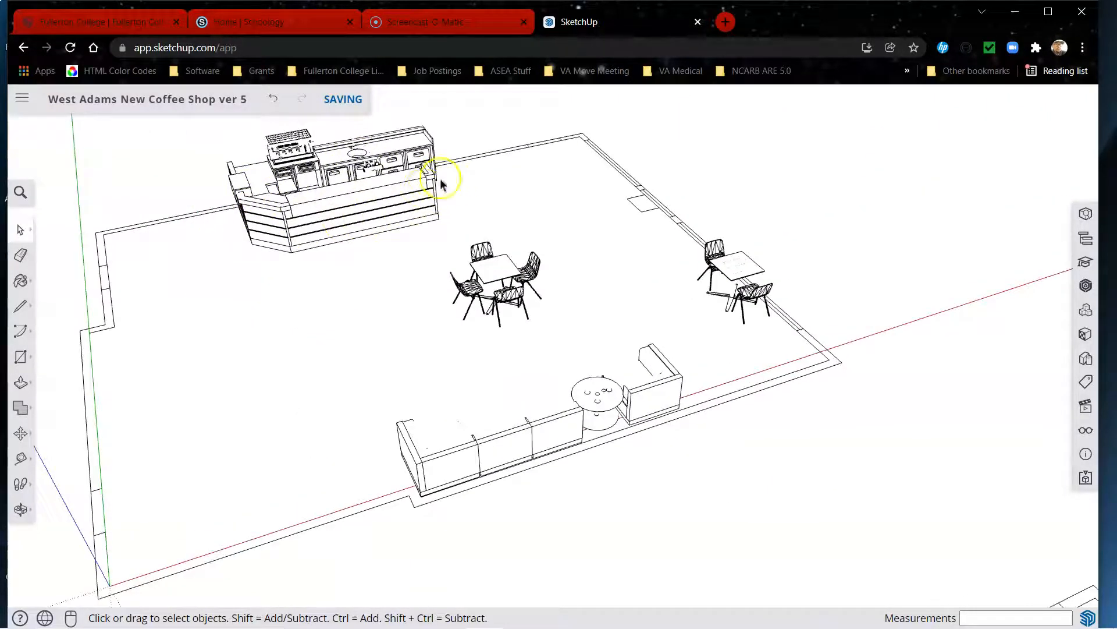
scroll(716, 170, "down", 2)
scroll(374, 212, "up", 3)
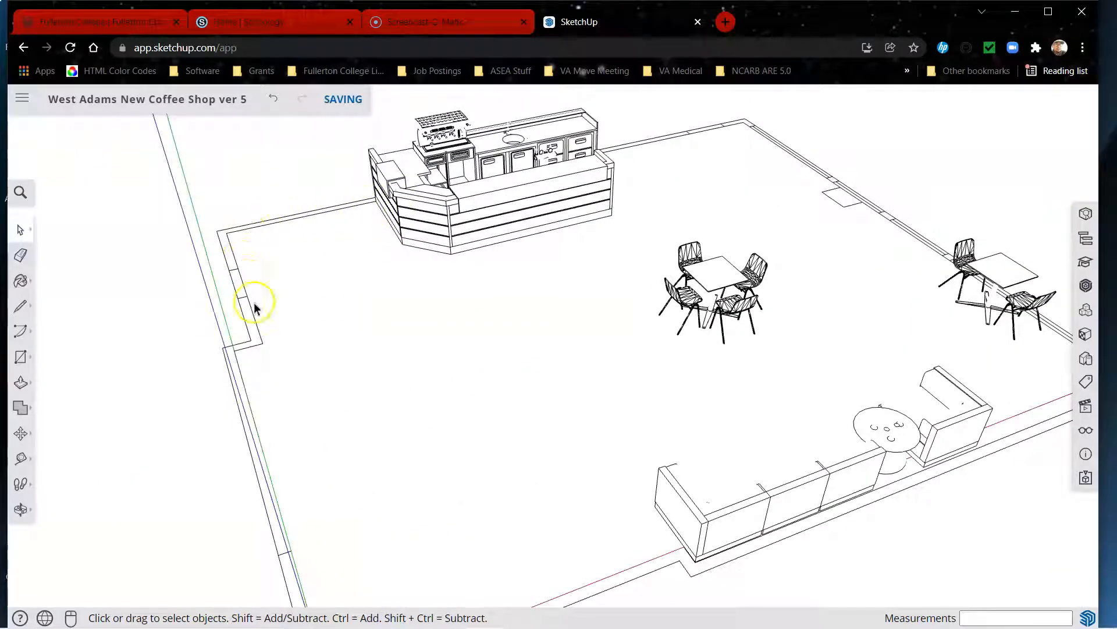
left_click(407, 220)
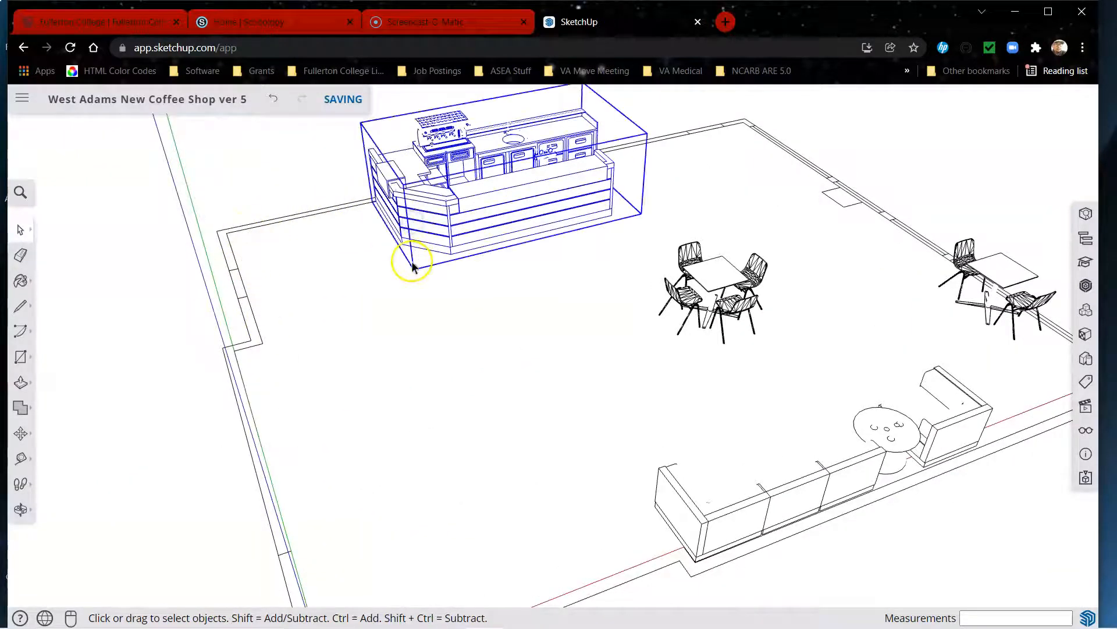
key("m")
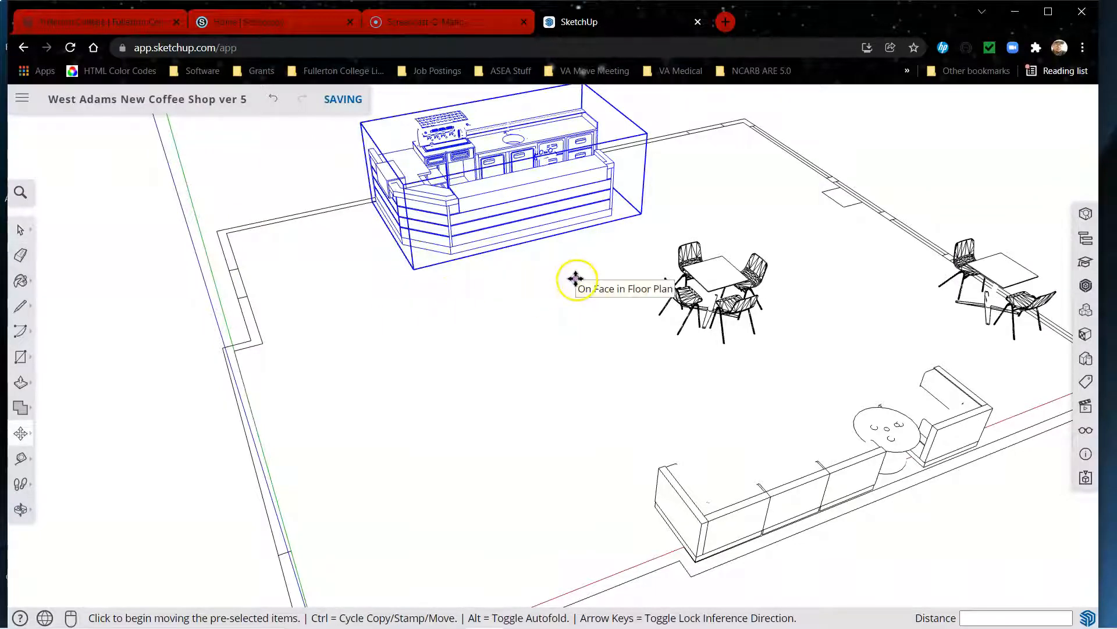
key("Escape")
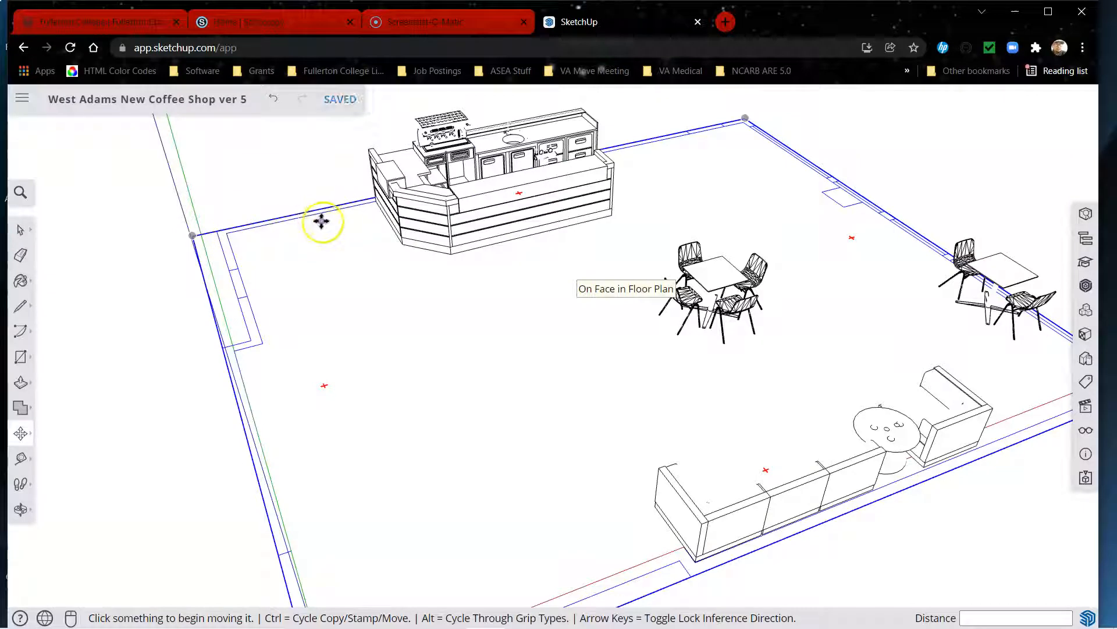
key("space")
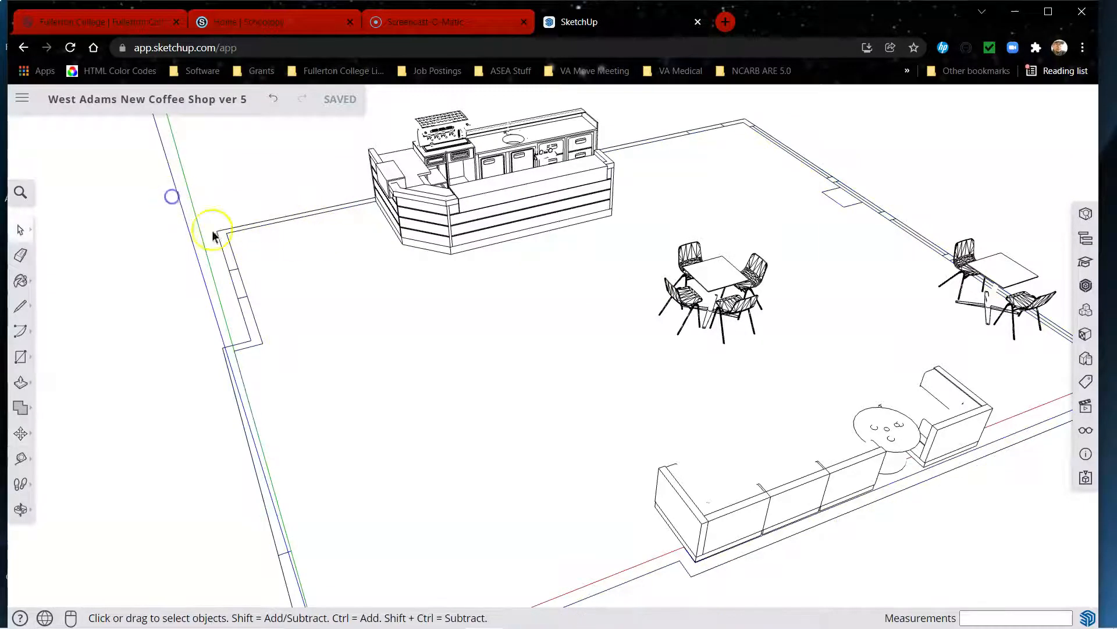
Draw a line just over 5' long along the red axis from the short inner wall segment's midpoint in the corner beside the counter.
scroll(309, 238, "down", 1)
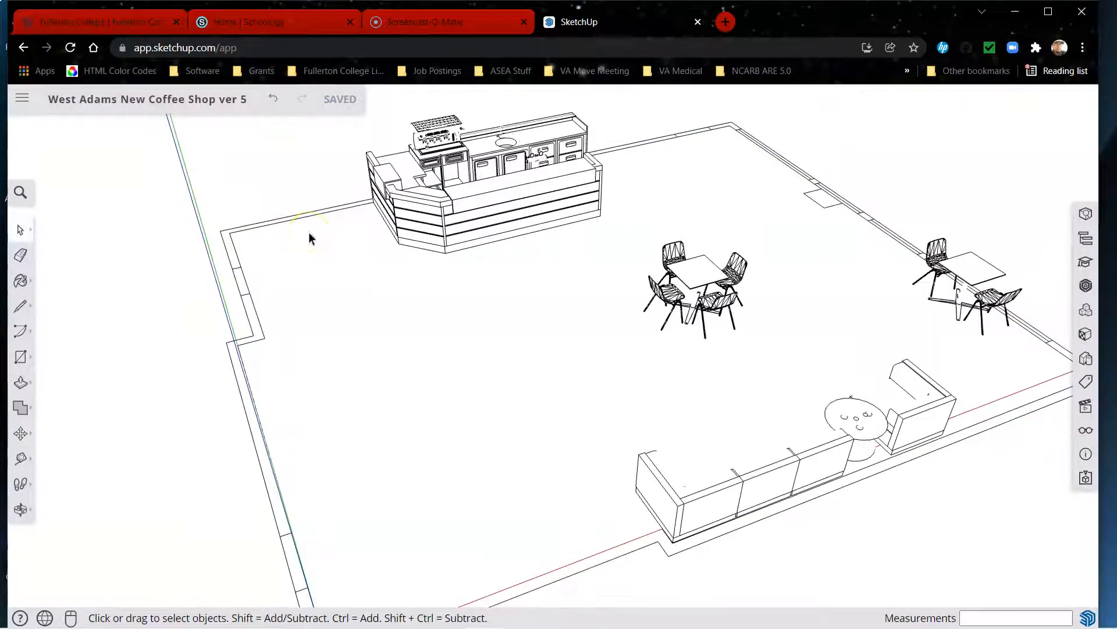
scroll(310, 237, "down", 3)
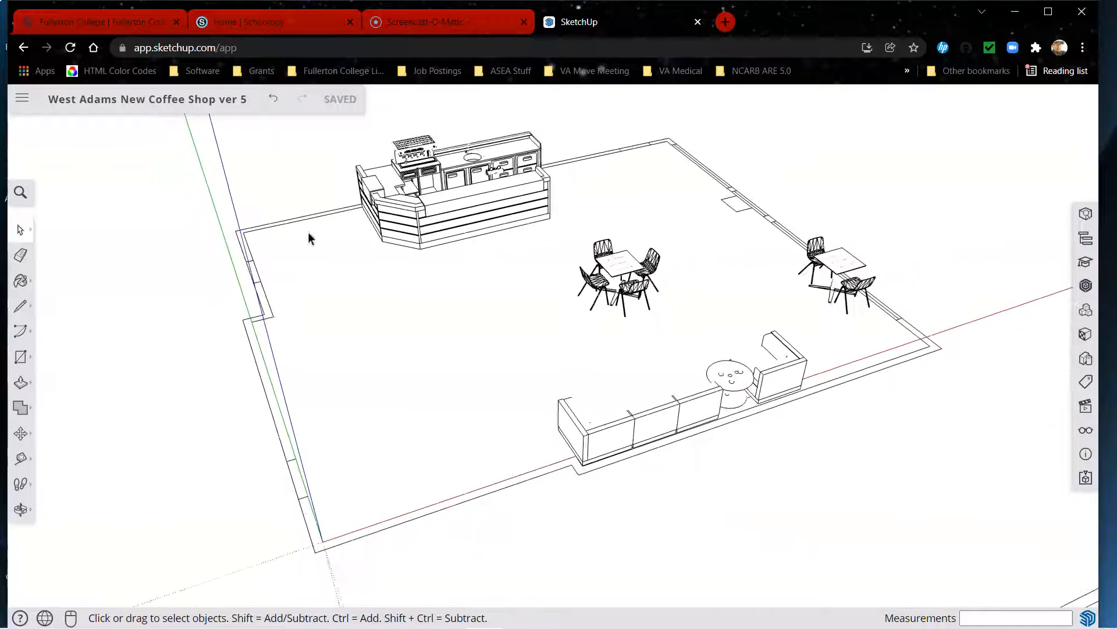
key("l")
scroll(268, 242, "up", 3)
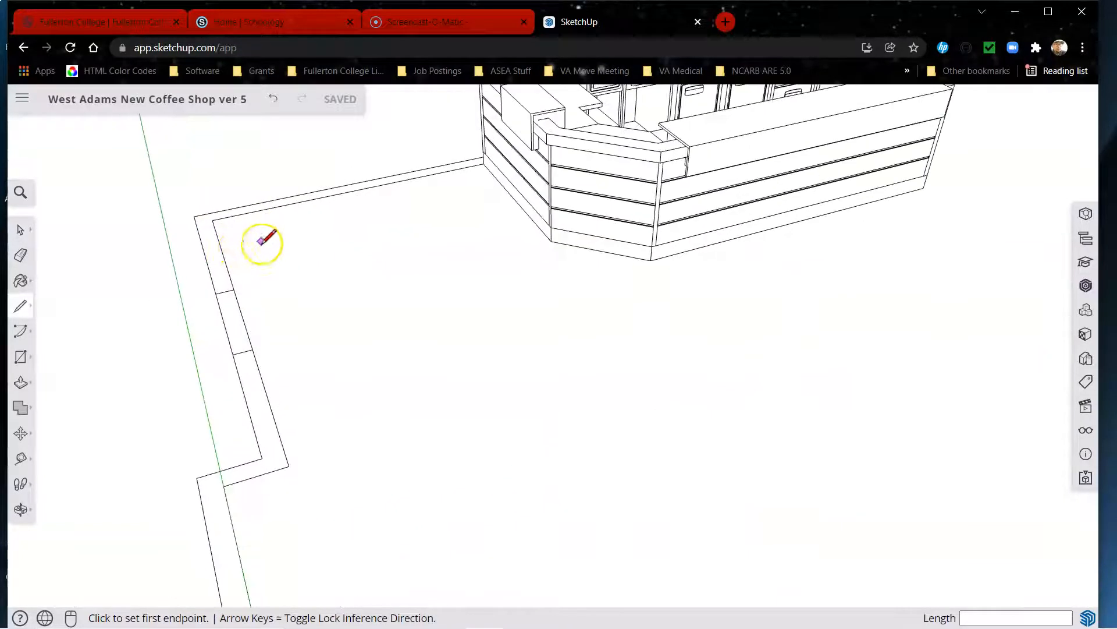
left_click(223, 252)
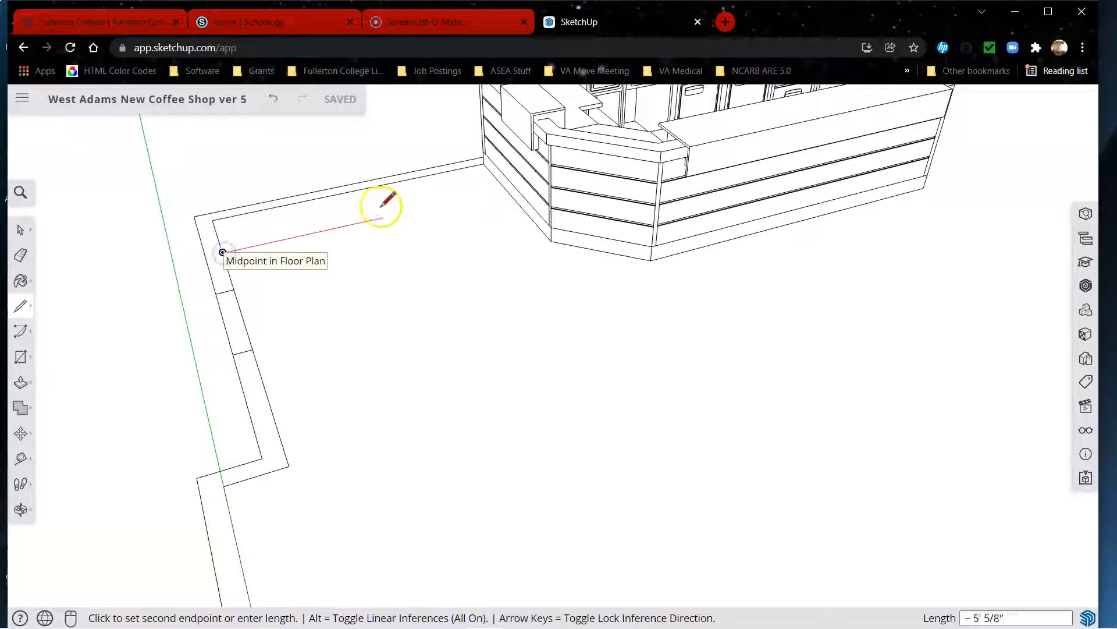
left_click(413, 212)
key("space")
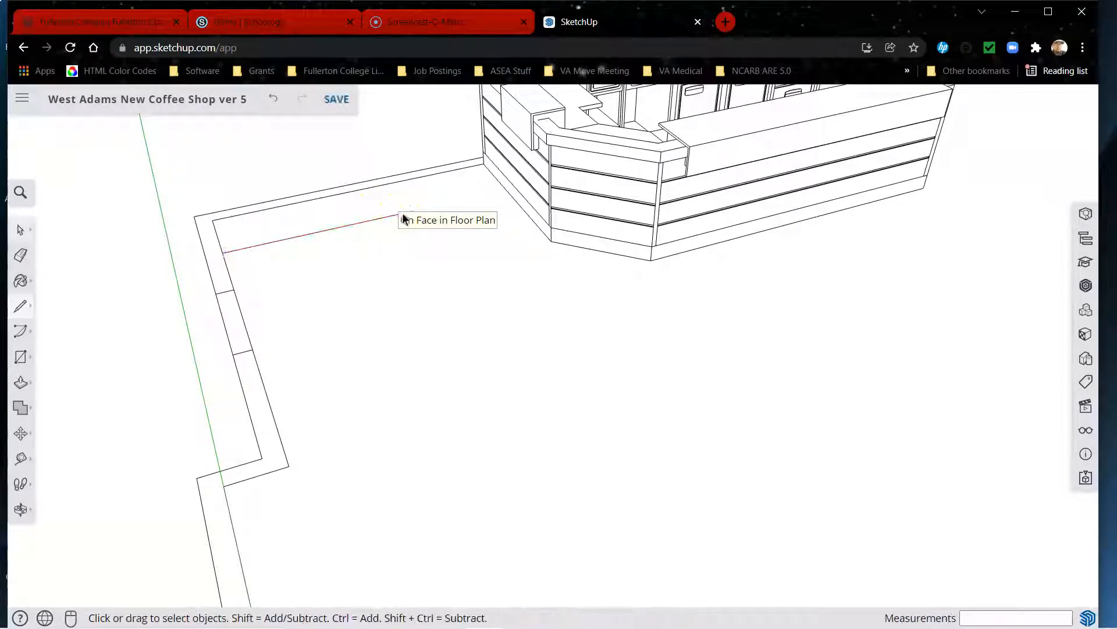
Draw a guide line about 11' long along the green axis from the free end of the short line in the corner beside the counter.
left_click(515, 205)
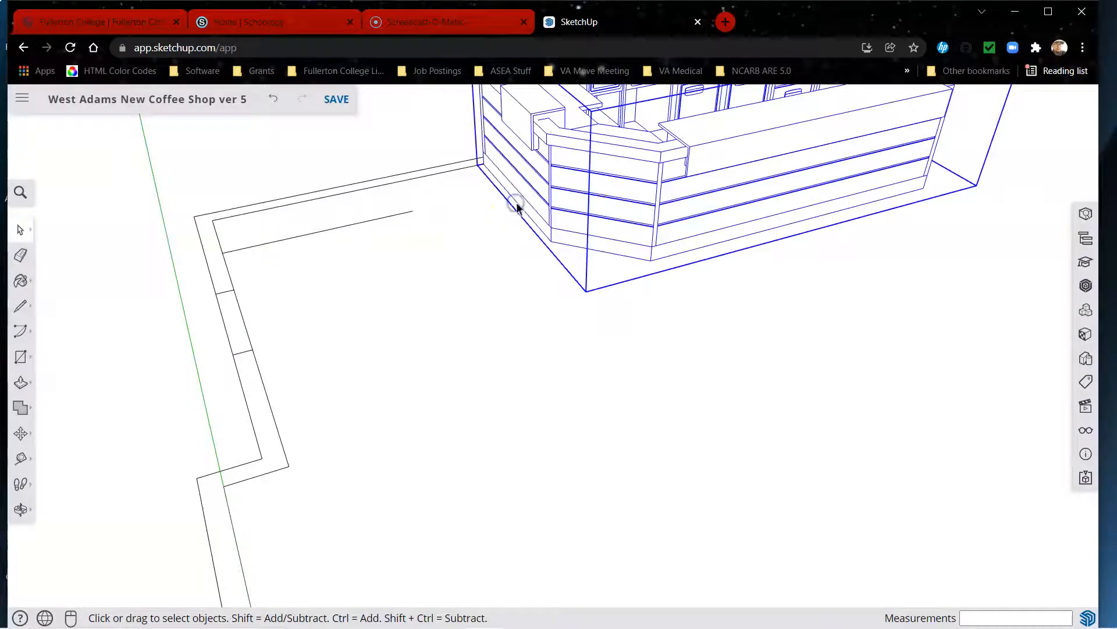
key("l")
left_click(413, 212)
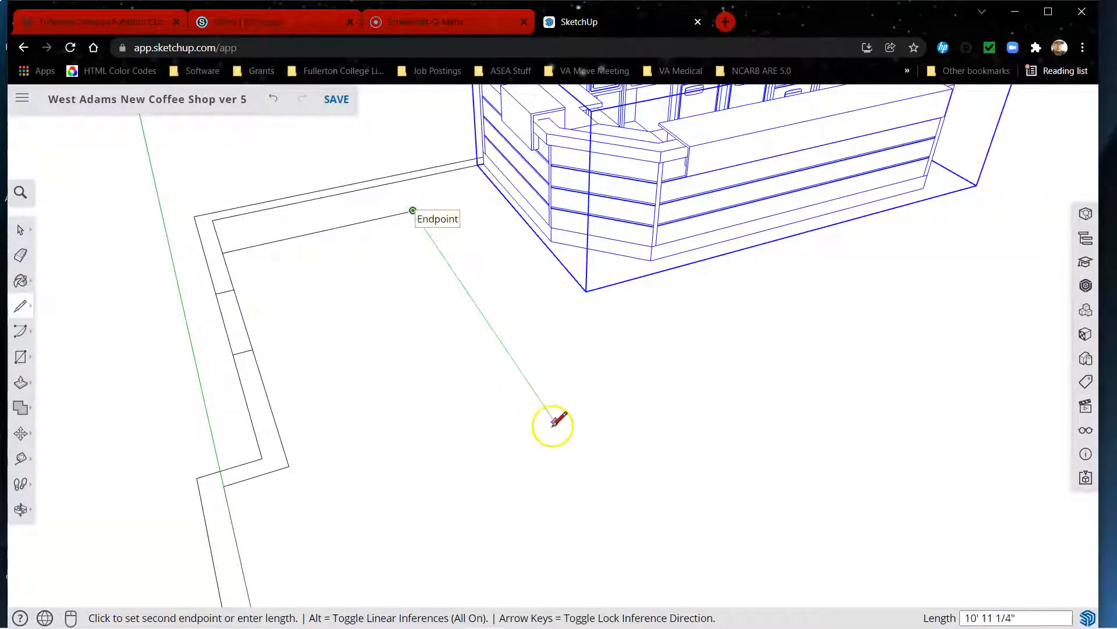
left_click(567, 440)
key("space")
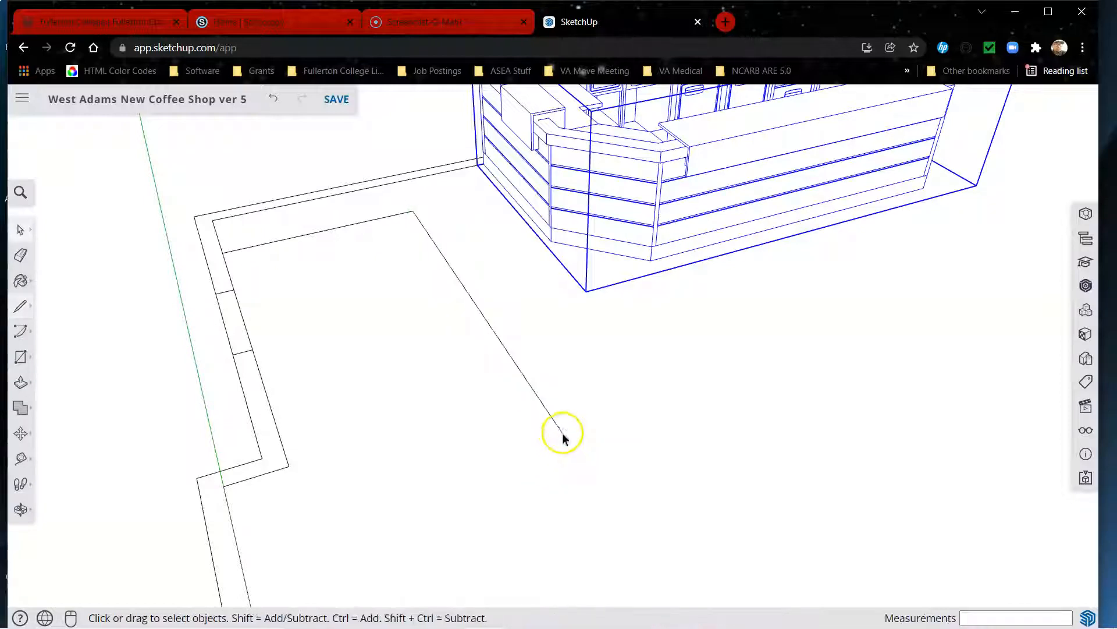
Move the service counter about 3' along the red axis toward the wall corner so its base edge meets the long guide line.
left_click(551, 255)
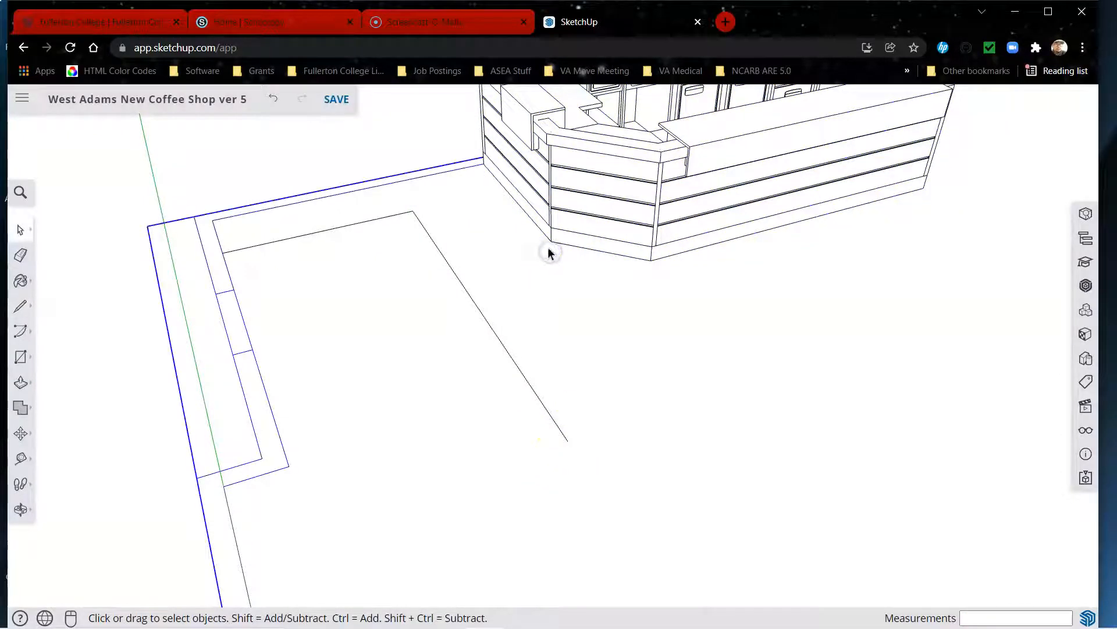
left_click(541, 220)
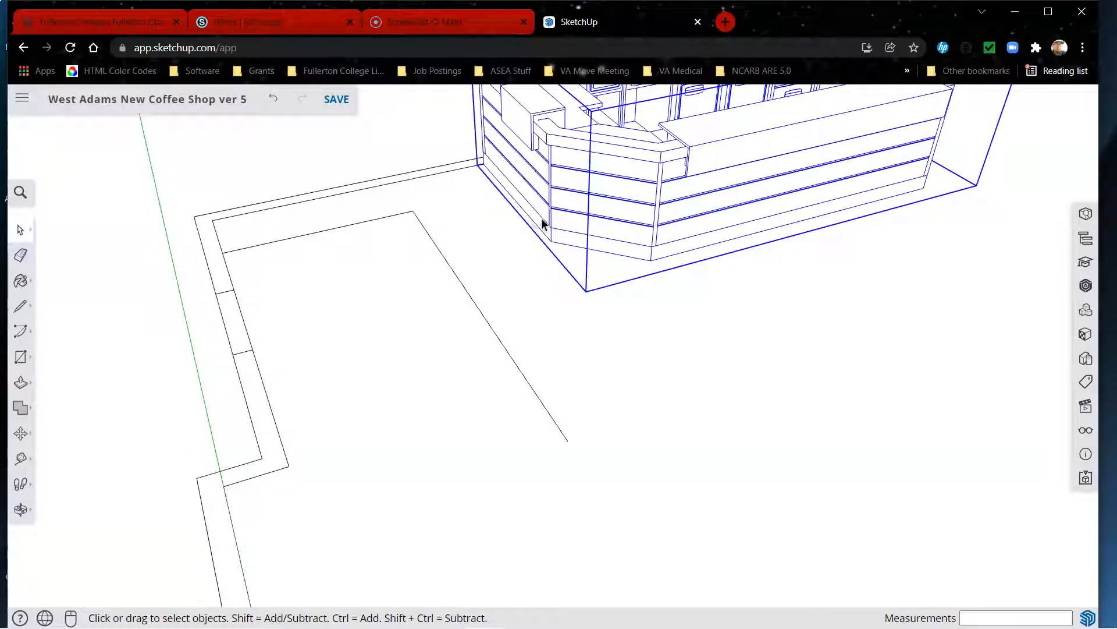
key("m")
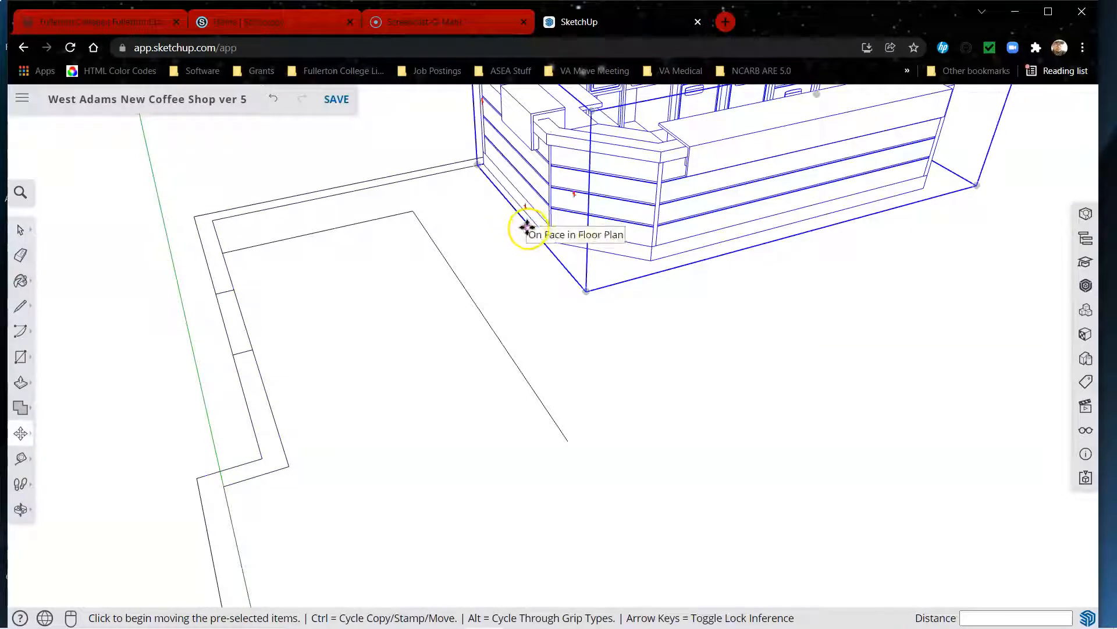
left_click(527, 227)
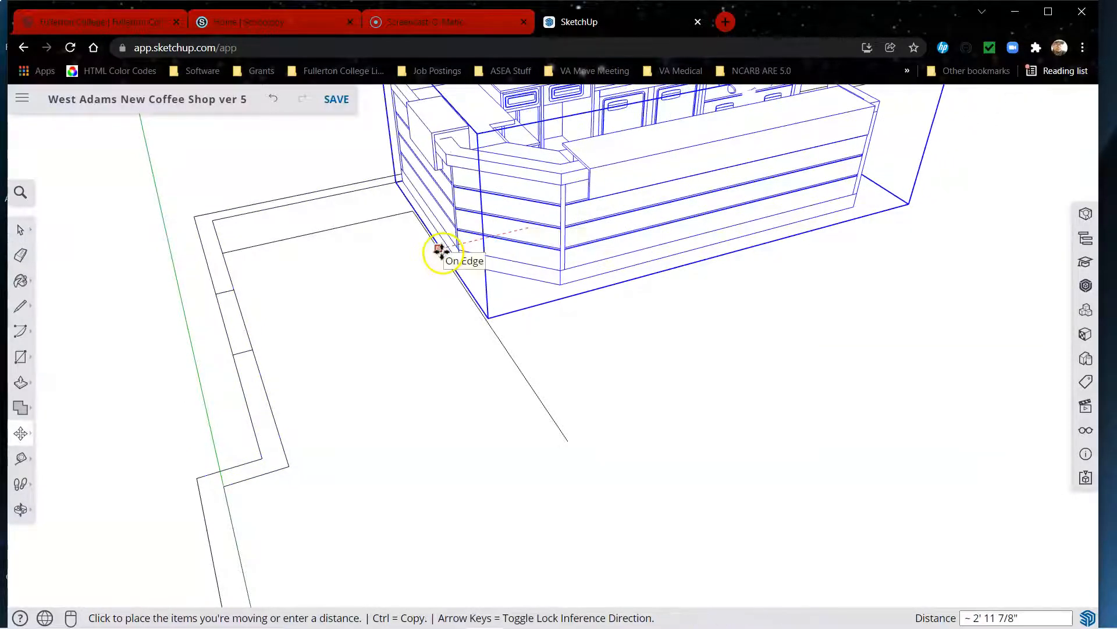
left_click(440, 251)
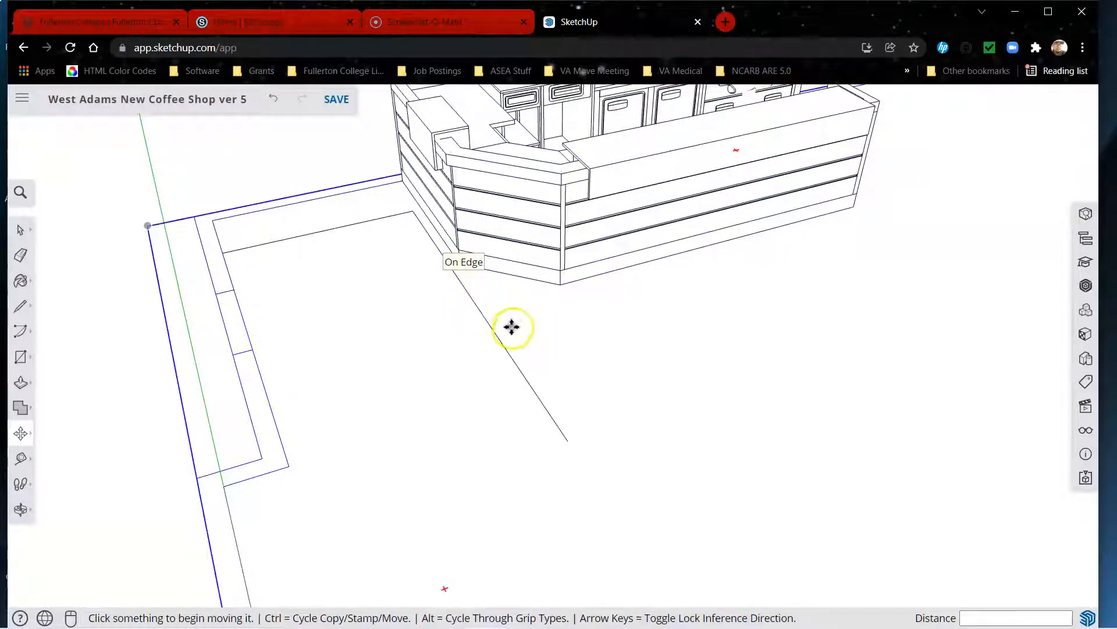
key("space")
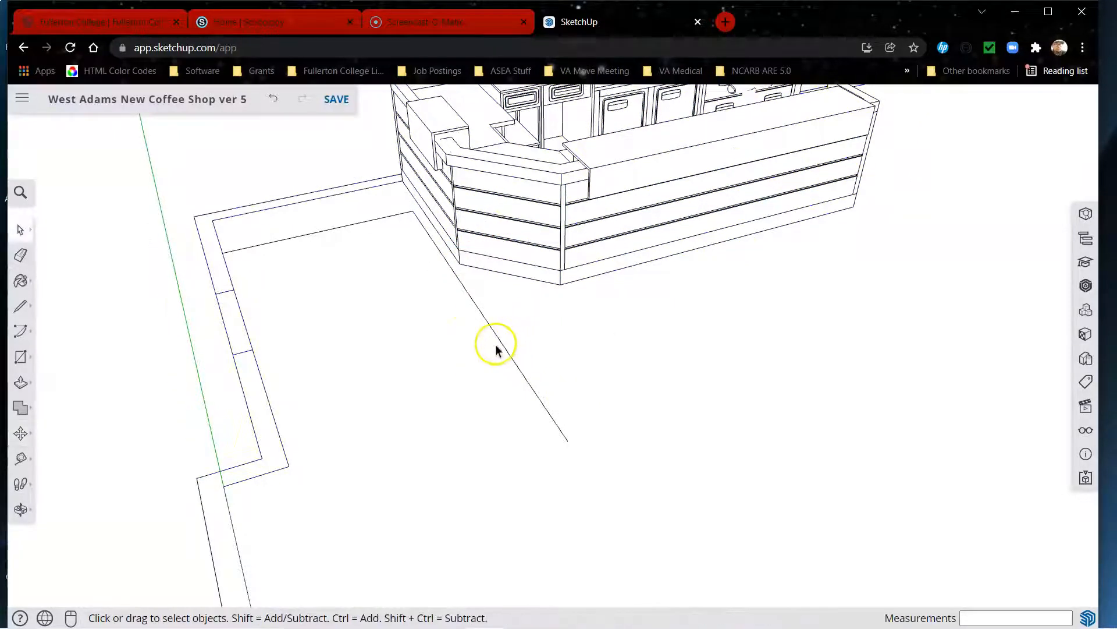
Delete the two guide lines drawn on the floor beside the service counter.
left_click(501, 338)
left_click(374, 219)
left_click(375, 219)
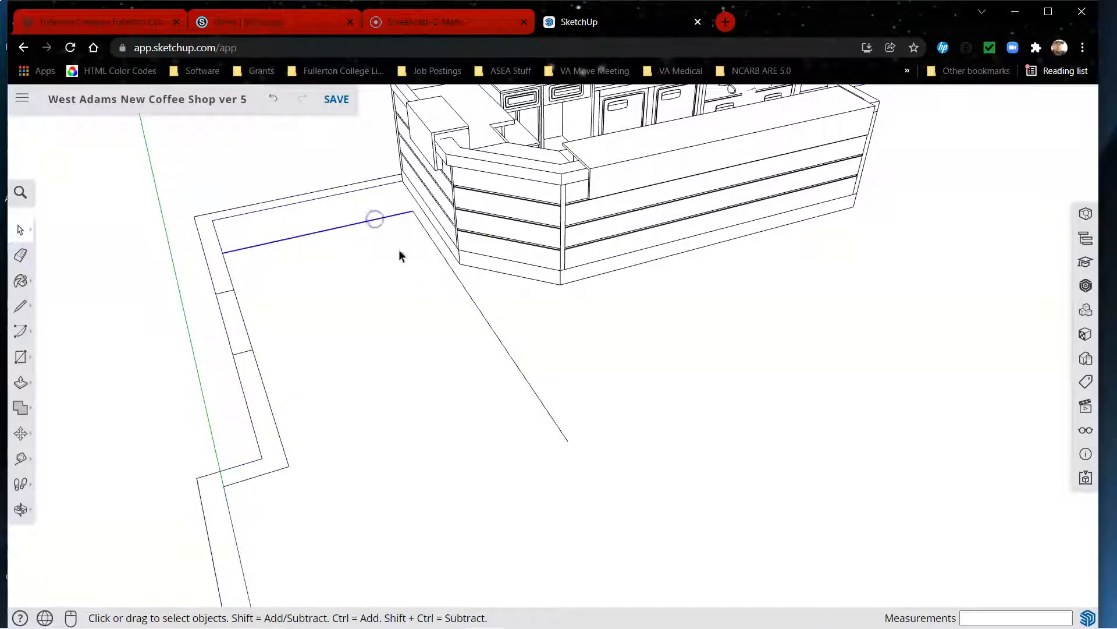
key("Delete")
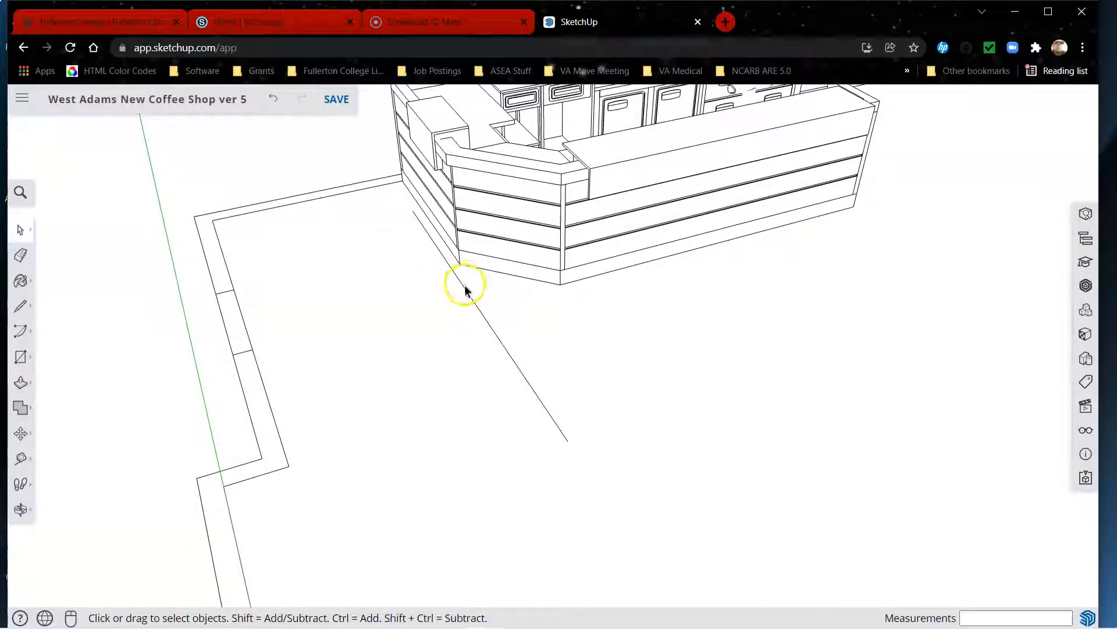
left_click(462, 288)
key("Delete")
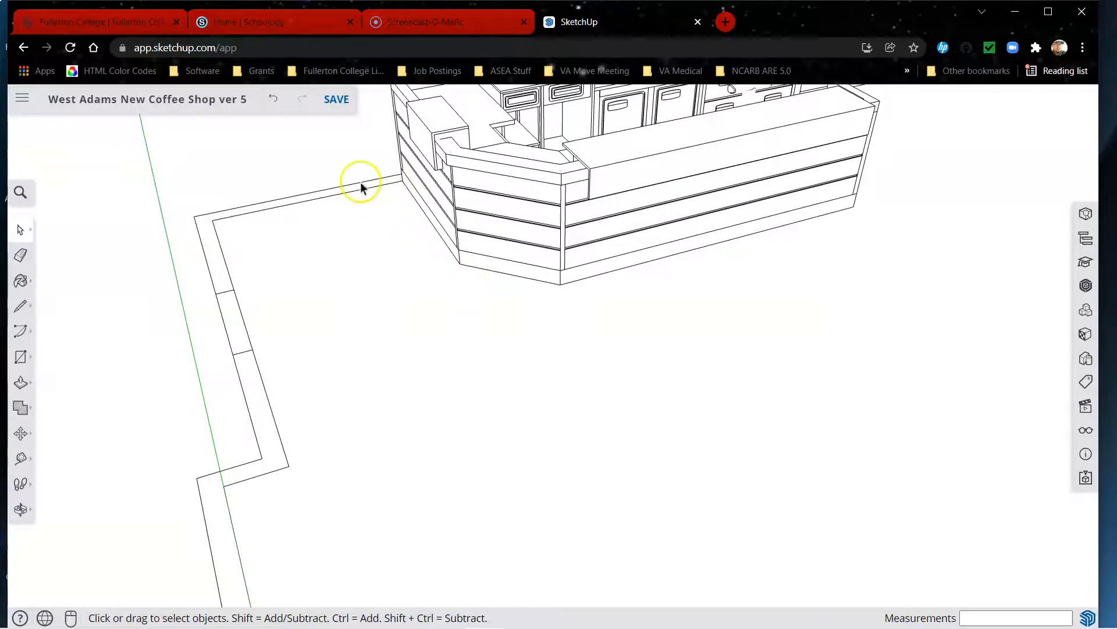
Examine the furnished layout from several sides and compare it with the empty floor plan copy.
scroll(227, 296, "down", 1)
scroll(226, 296, "down", 5)
scroll(243, 309, "up", 4)
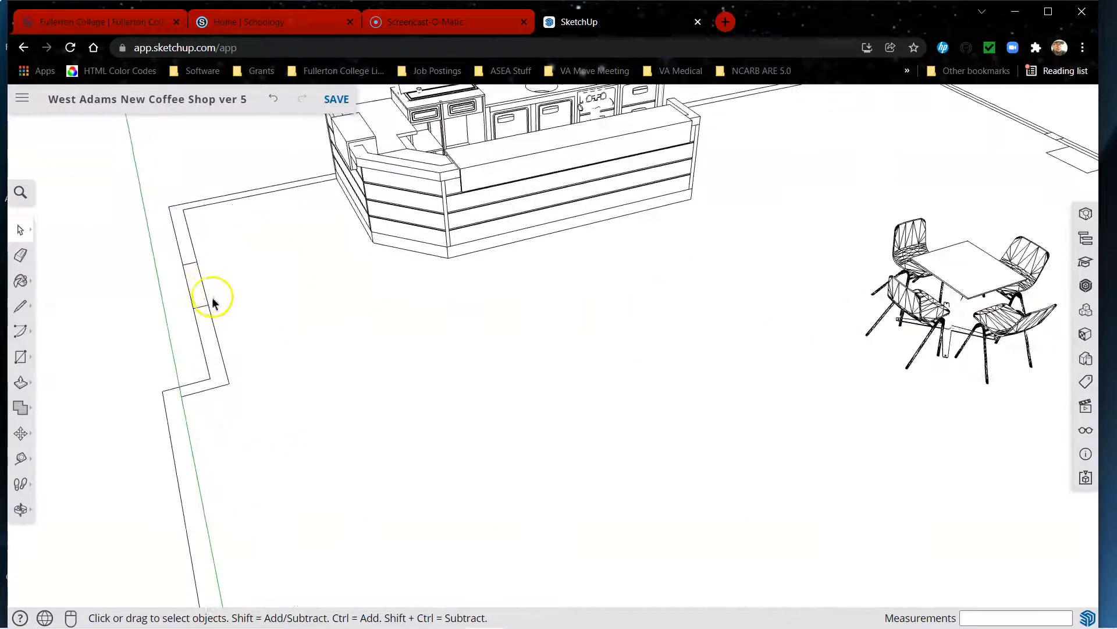
scroll(212, 299, "down", 2)
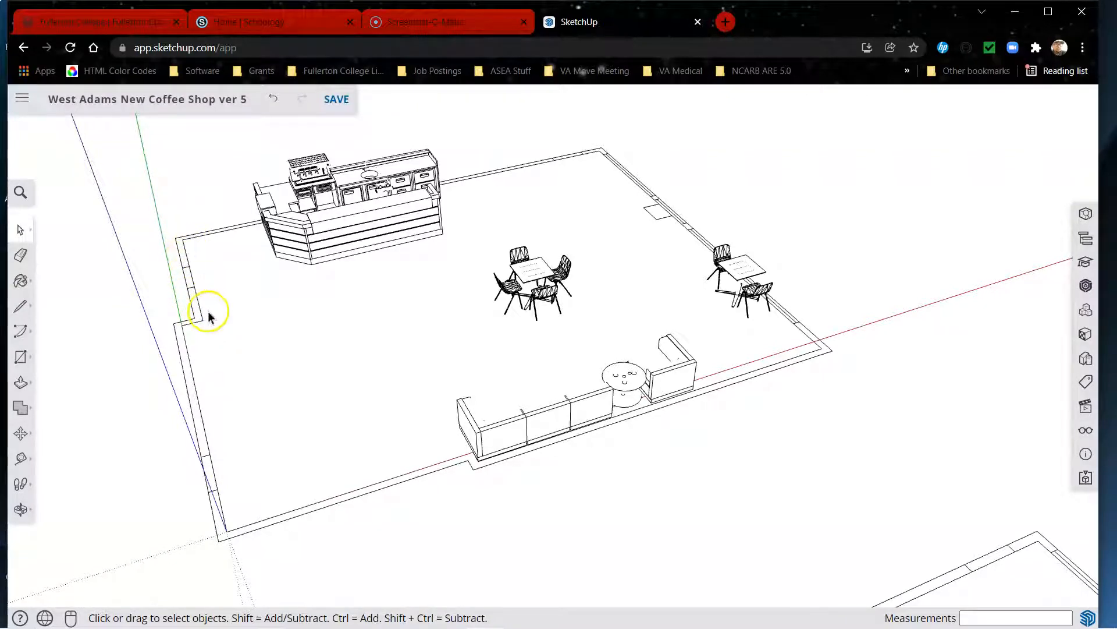
middle_click_drag(476, 217, 177, 228)
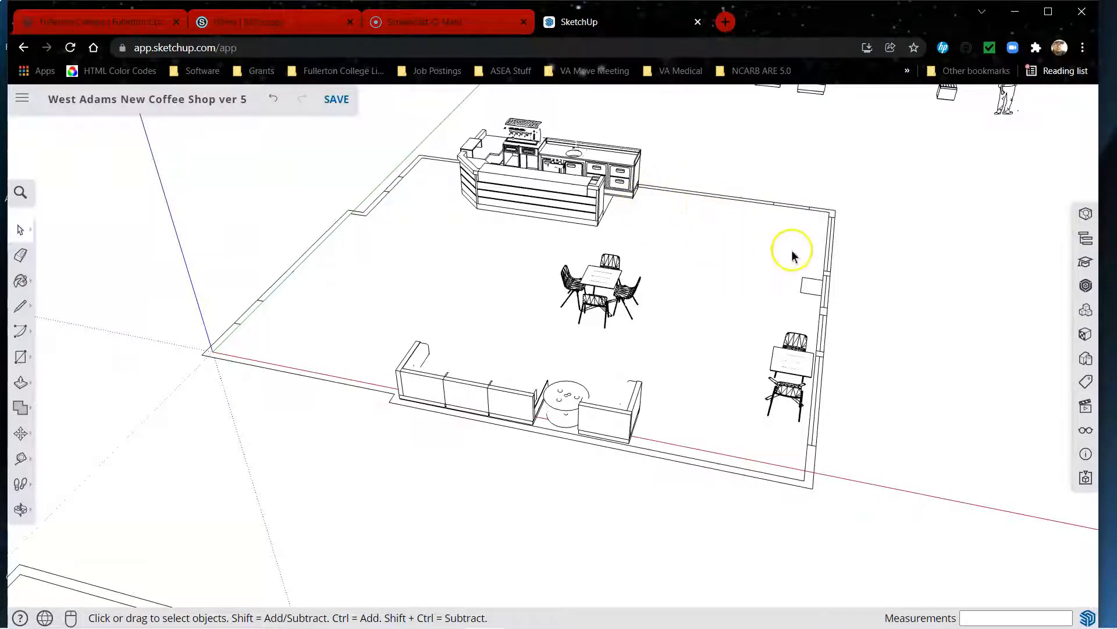
scroll(699, 242, "down", 5)
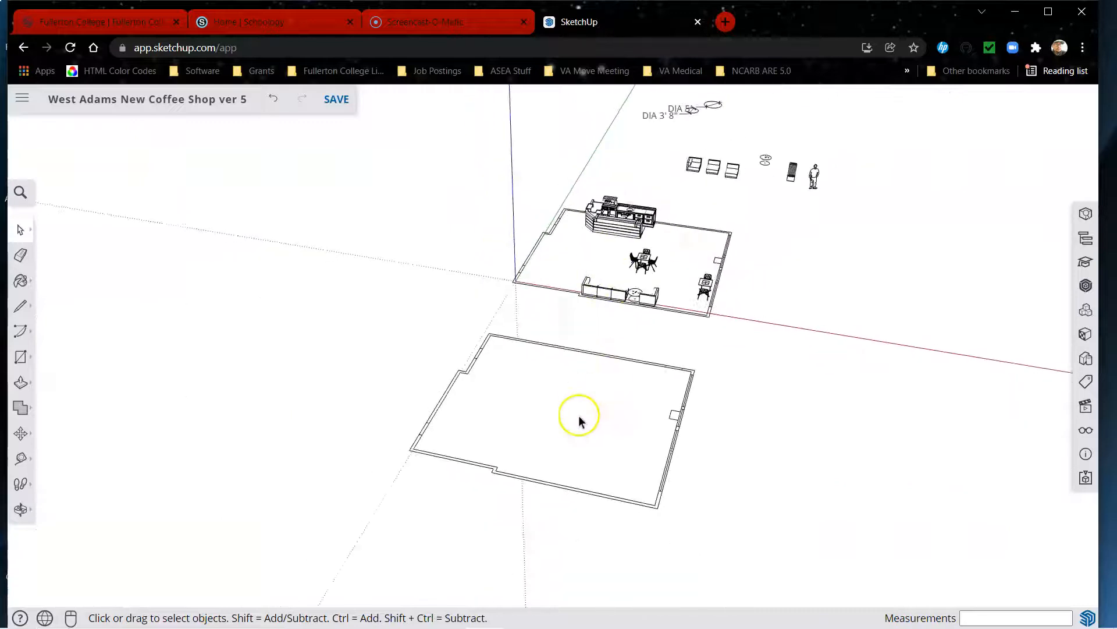
middle_click_drag(556, 441, 631, 404)
scroll(416, 227, "down", 3)
scroll(489, 281, "up", 3)
left_click(536, 253)
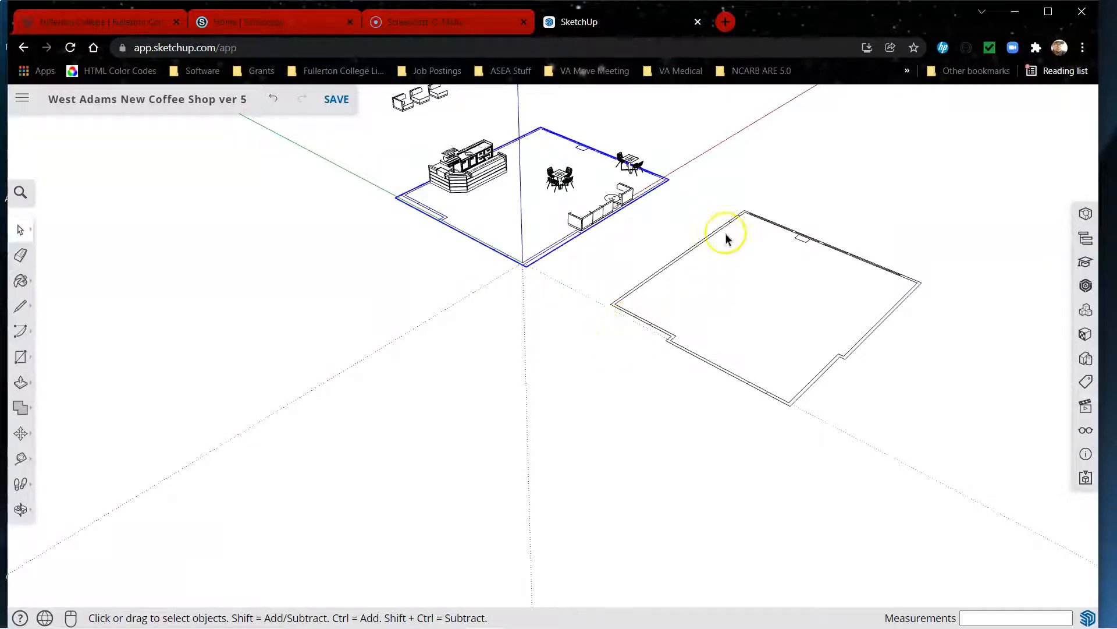
left_click(631, 320)
middle_click_drag(459, 364, 731, 319)
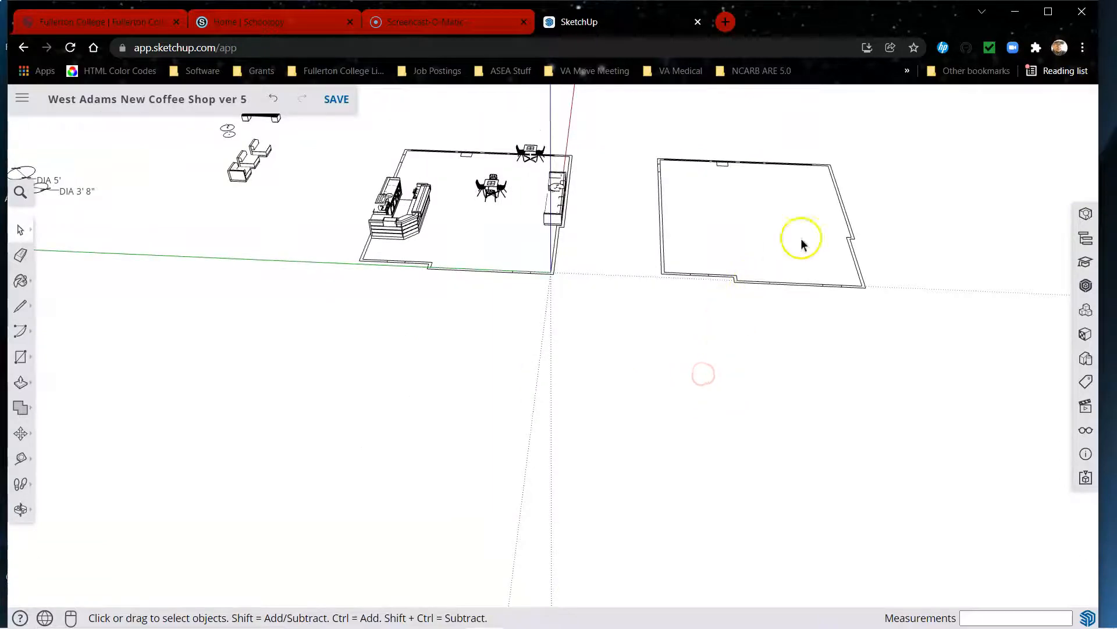
scroll(802, 233, "up", 3)
scroll(326, 394, "down", 3)
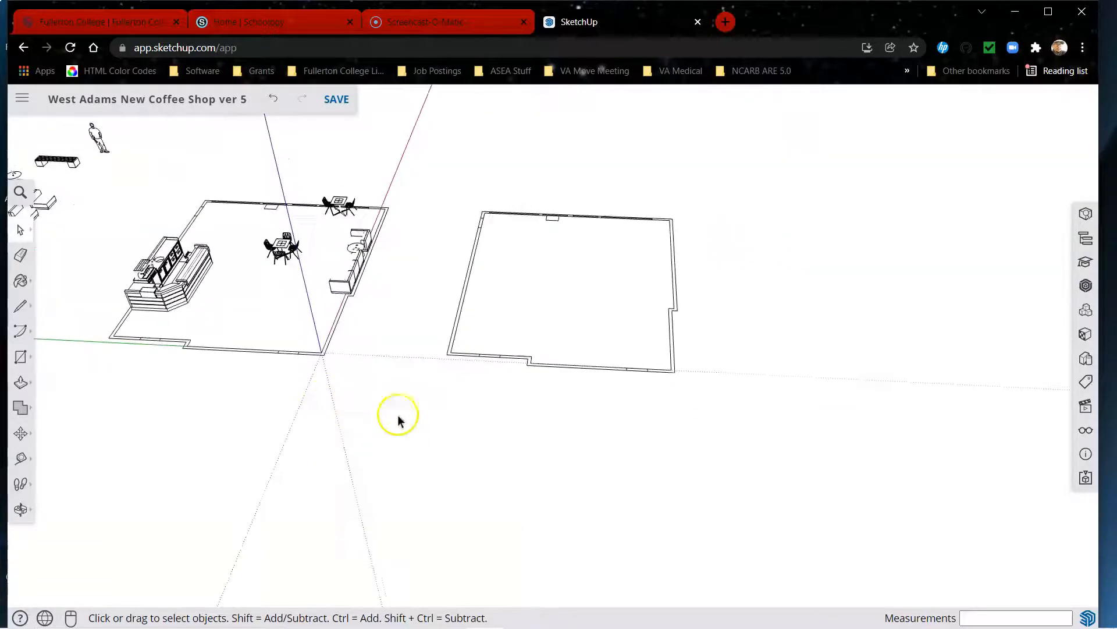
Open the empty floor plan copy for editing and erase the two lines marking the opening in the wall segment beside the stepped corner.
double_click(515, 359)
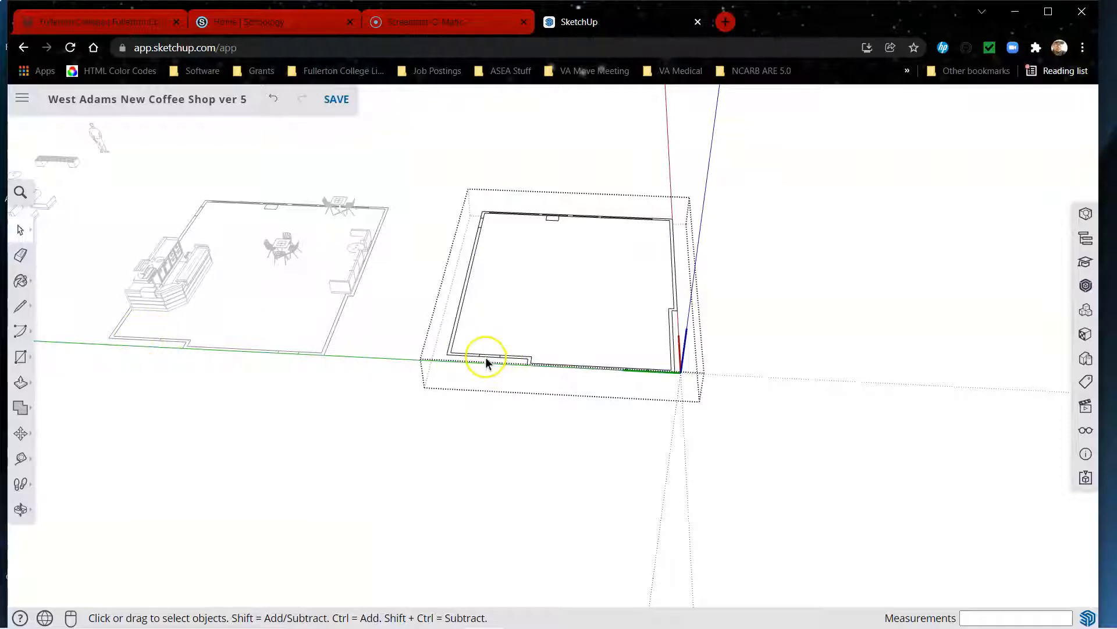
scroll(485, 358, "up", 5)
key("e")
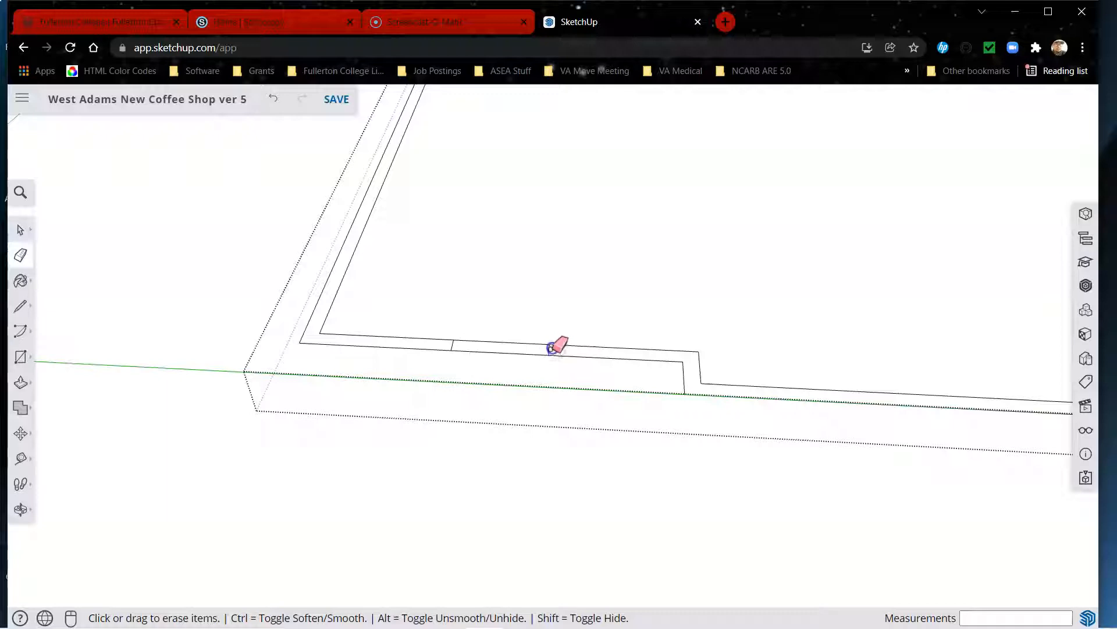
left_click(550, 349)
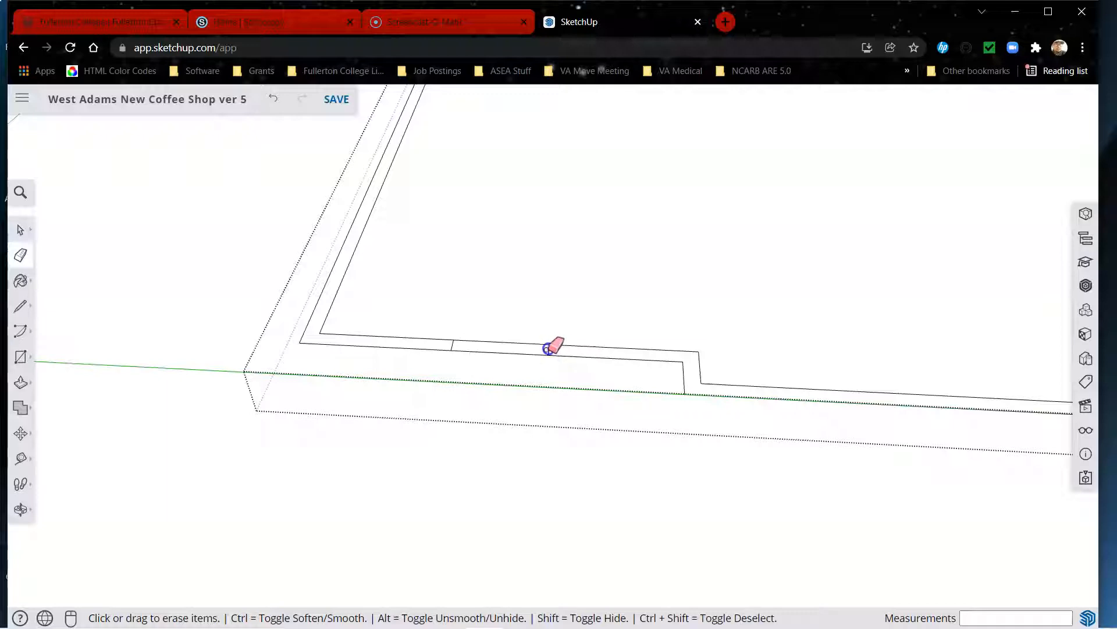
left_click(453, 345)
scroll(678, 407, "down", 6)
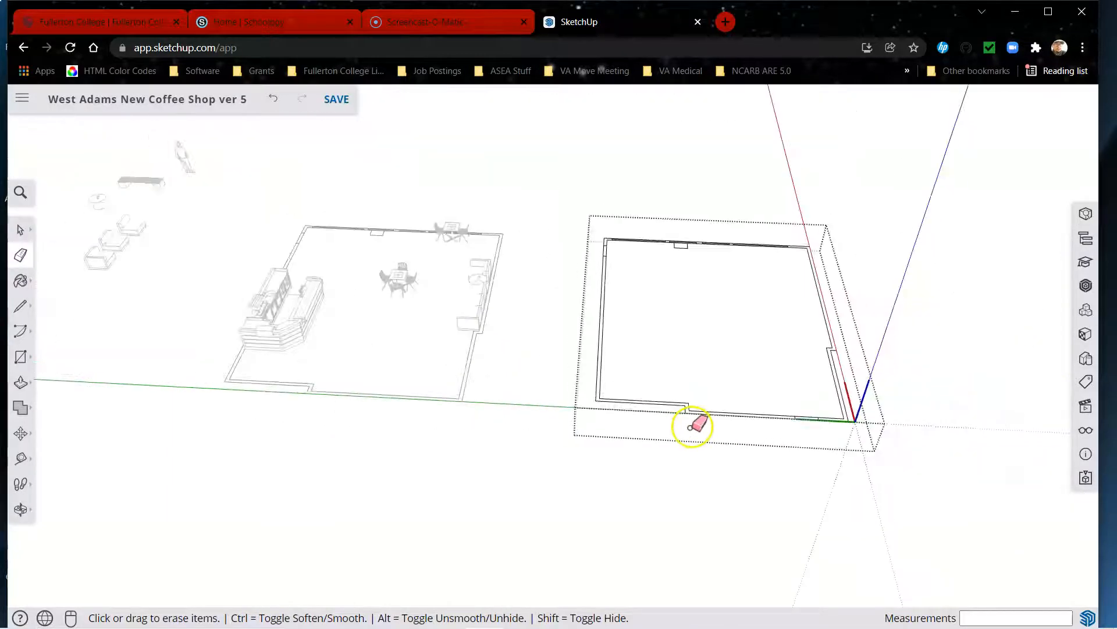
Erase the two lines marking the opening in the floor plan copy's long wall, near its corner with the window wall.
scroll(257, 404, "up", 4)
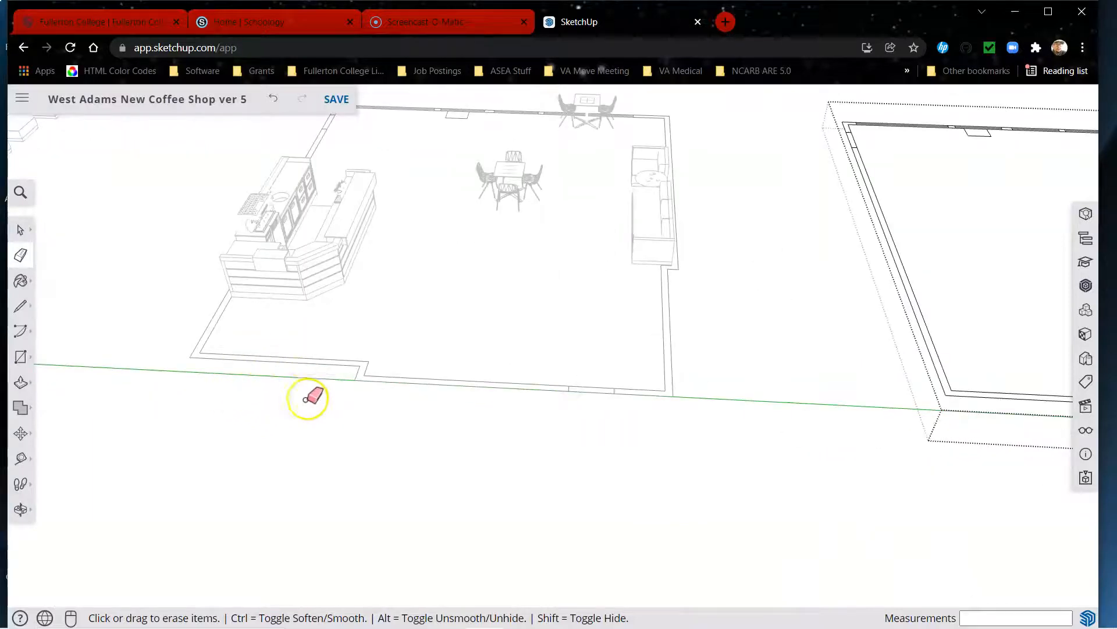
scroll(311, 416, "down", 4)
scroll(611, 260, "up", 5)
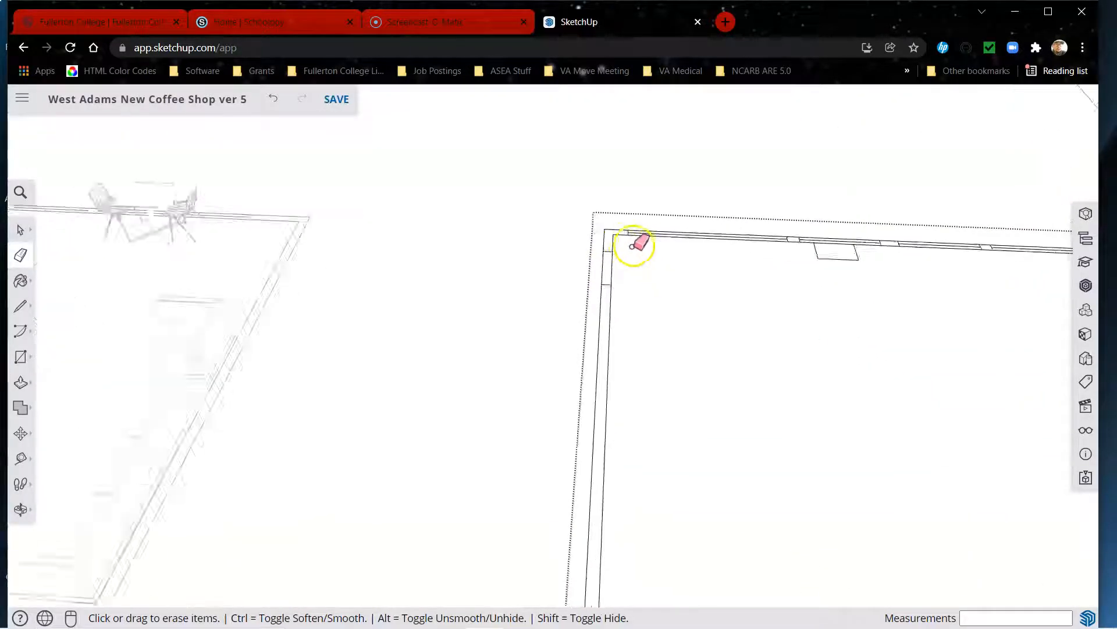
scroll(618, 262, "down", 4)
scroll(614, 267, "up", 4)
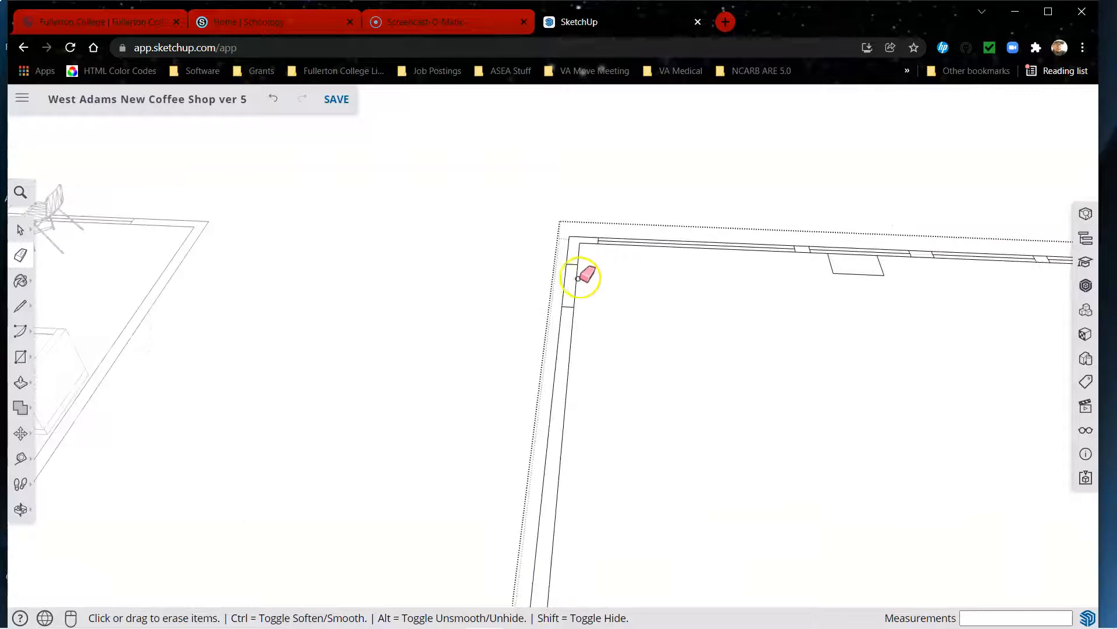
left_click(564, 251)
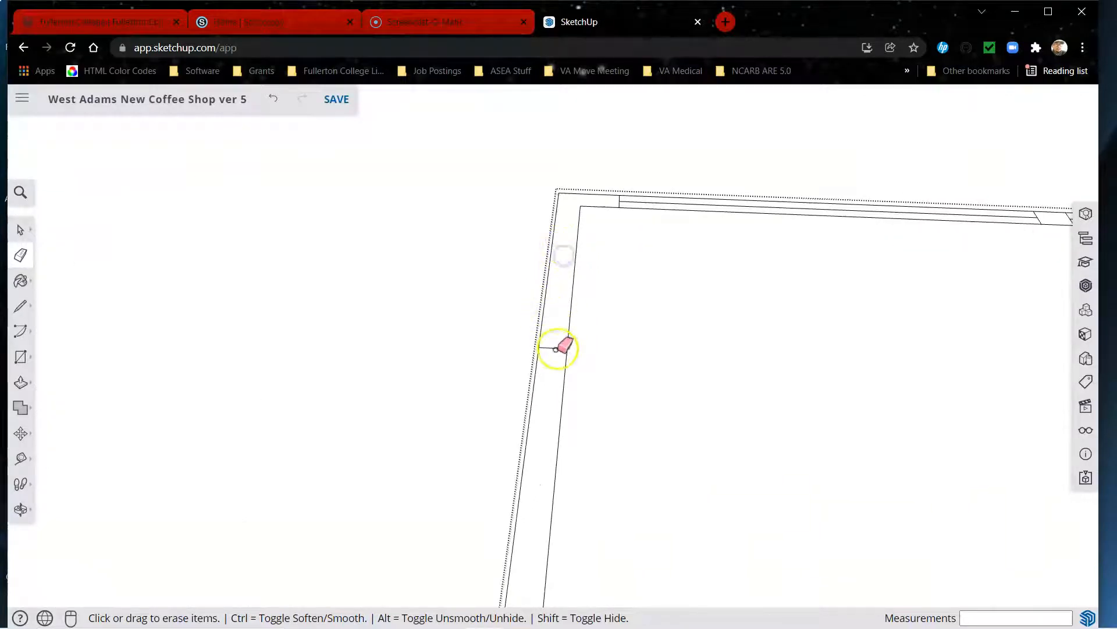
left_click(557, 343)
scroll(498, 290, "down", 5)
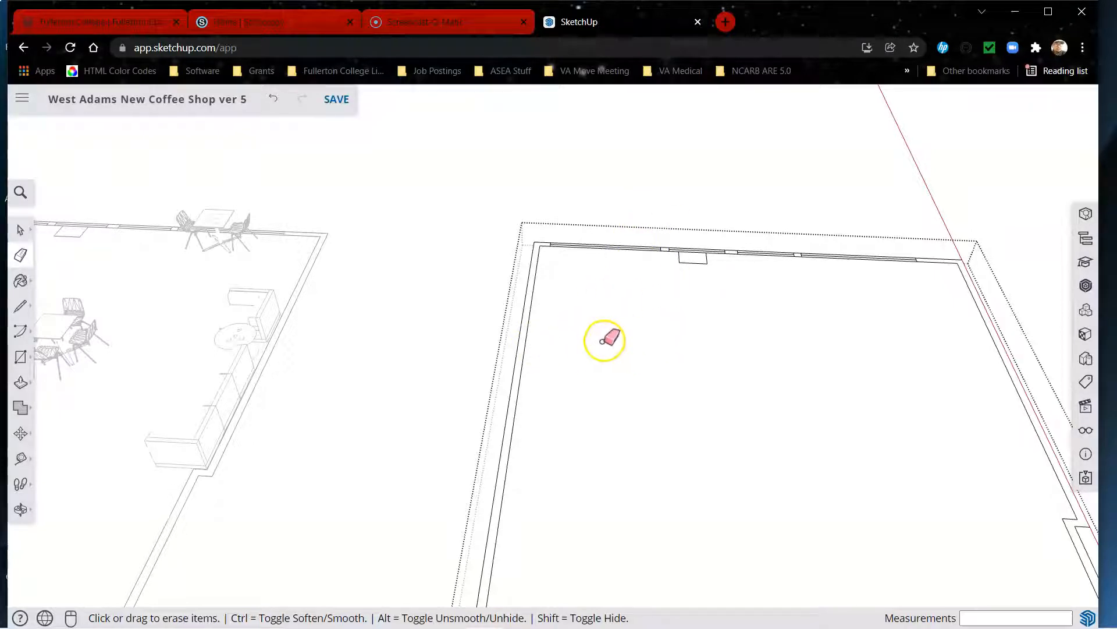
Copy the inner edge of the long wall facing the furnished plan 6' into the room.
key("space")
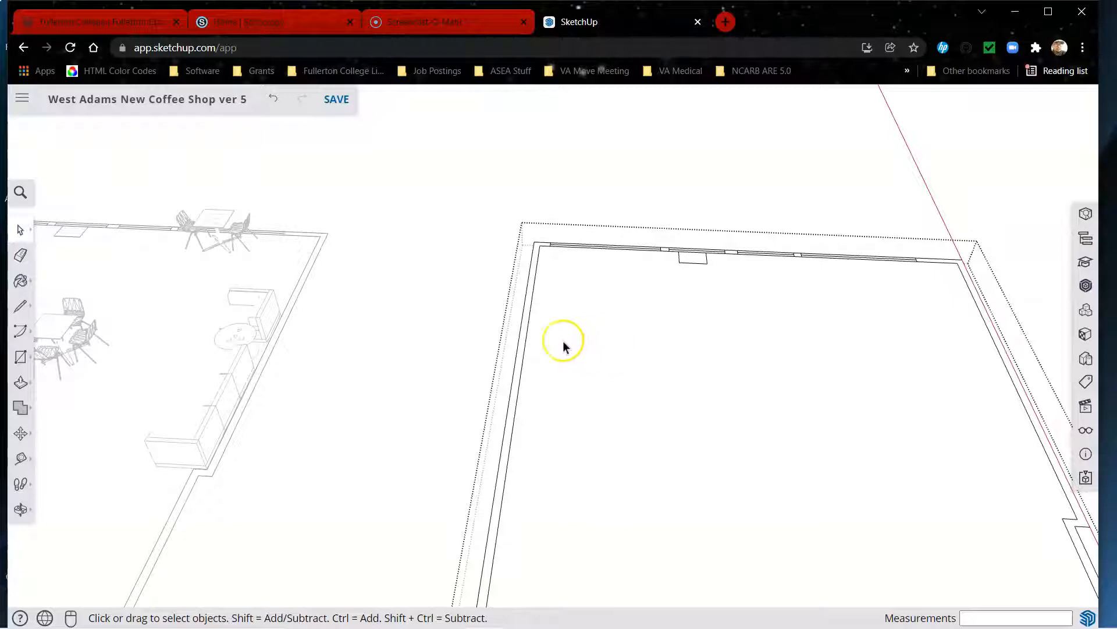
left_click(529, 323)
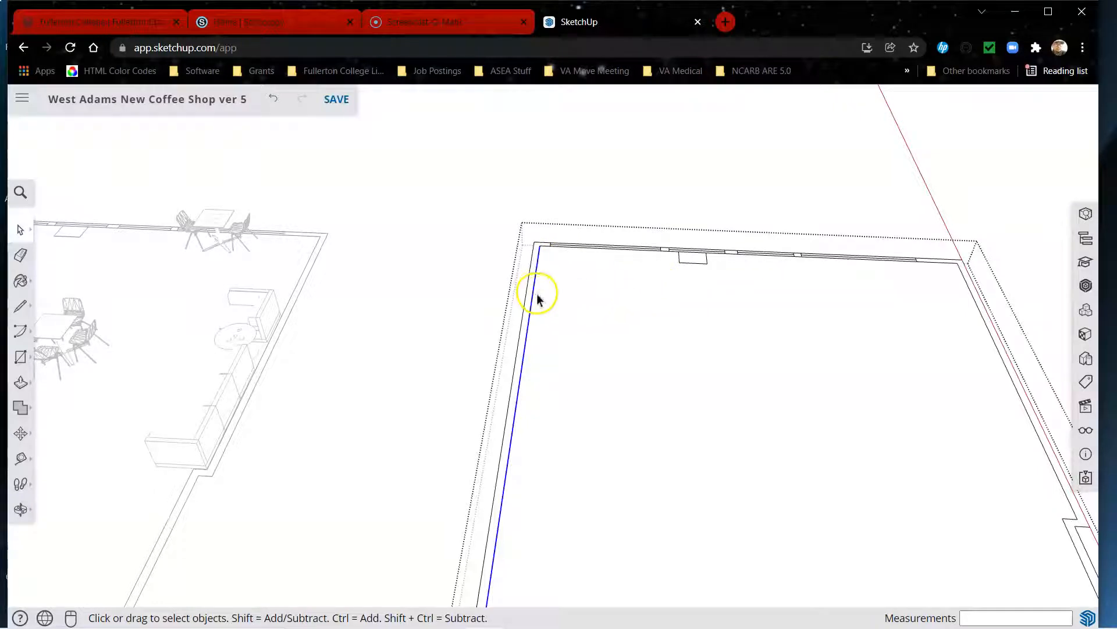
key("m")
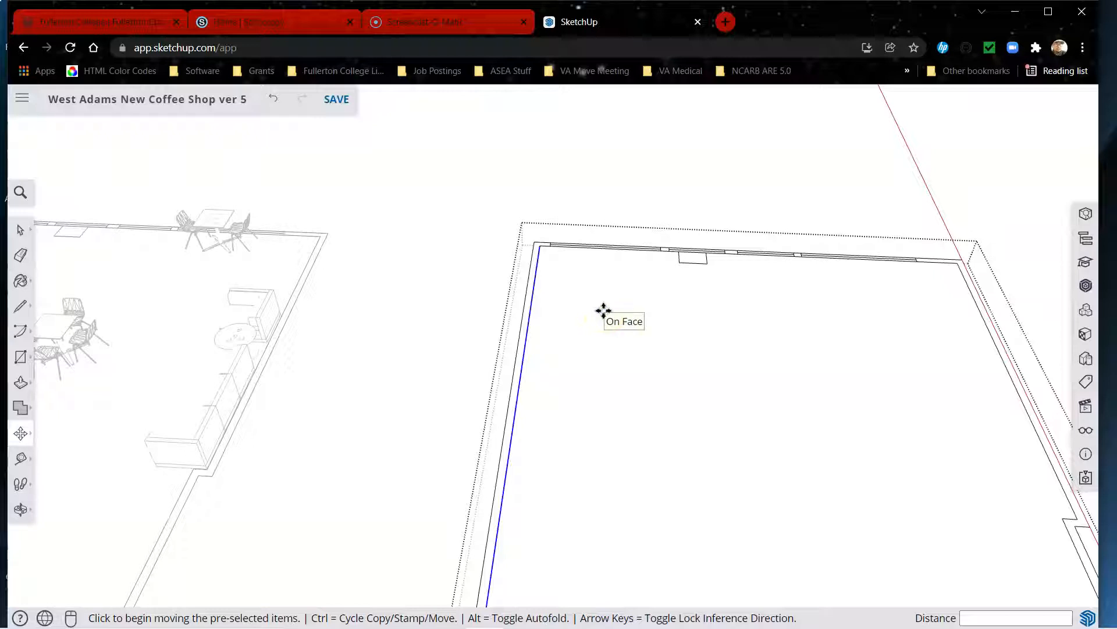
key("ctrl")
left_click(604, 310)
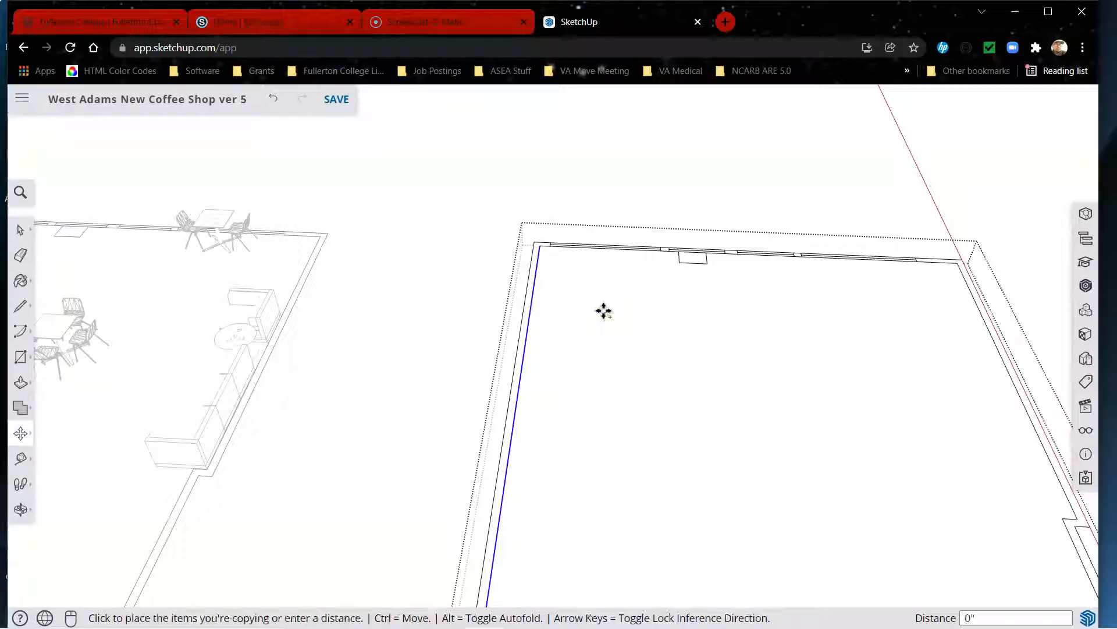
left_click(692, 317)
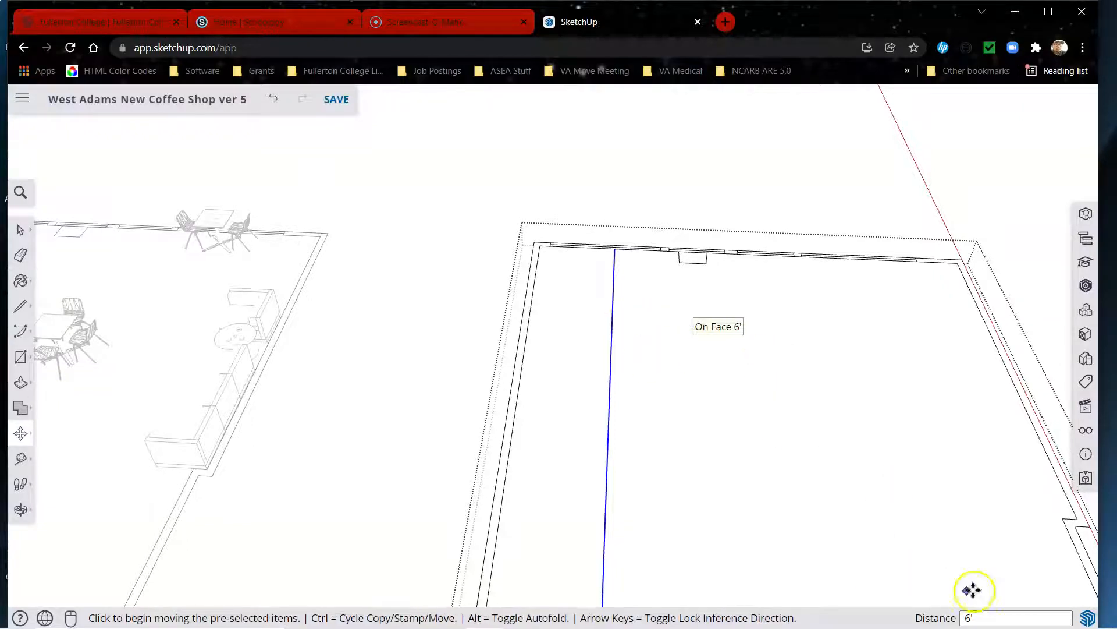
Copy the new partition line 6" further into the room to give the partition its thickness.
scroll(606, 303, "down", 2)
scroll(652, 326, "up", 2)
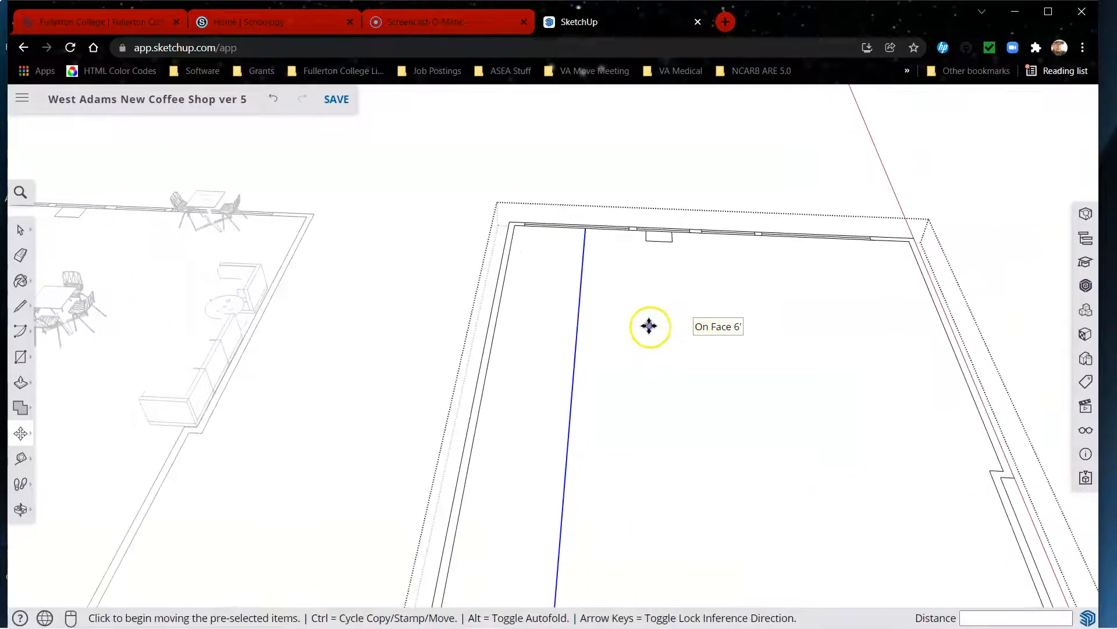
key("ctrl")
left_click(617, 292)
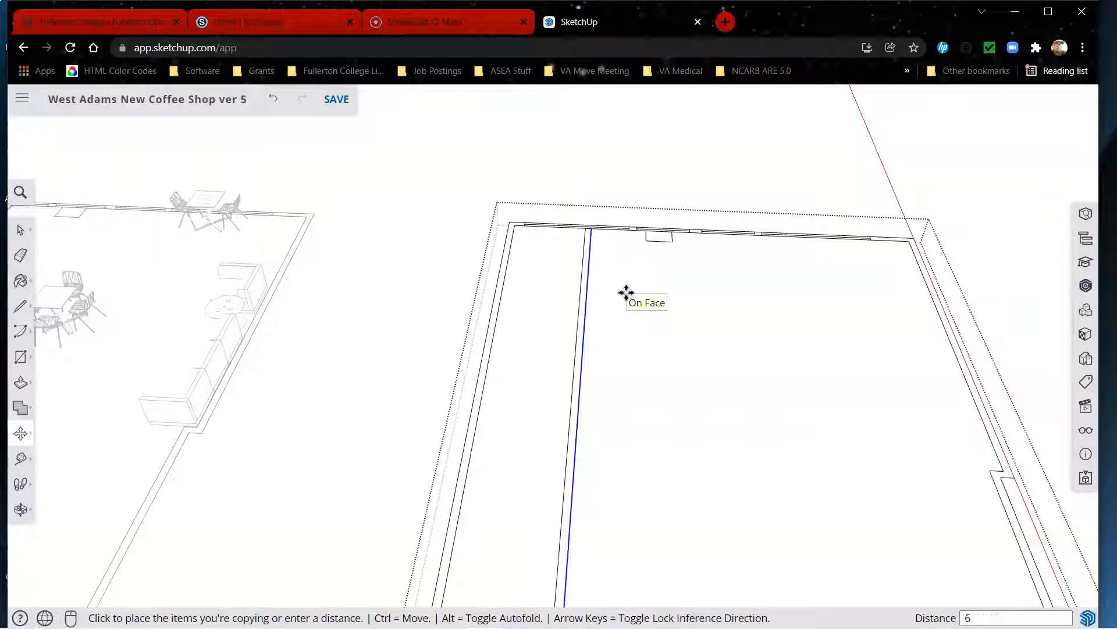
left_click(626, 292)
Erase the end line and middle line of the window opening nearest the corner, where the partition meets the window wall.
middle_click_drag(679, 322, 426, 394)
scroll(672, 342, "up", 3)
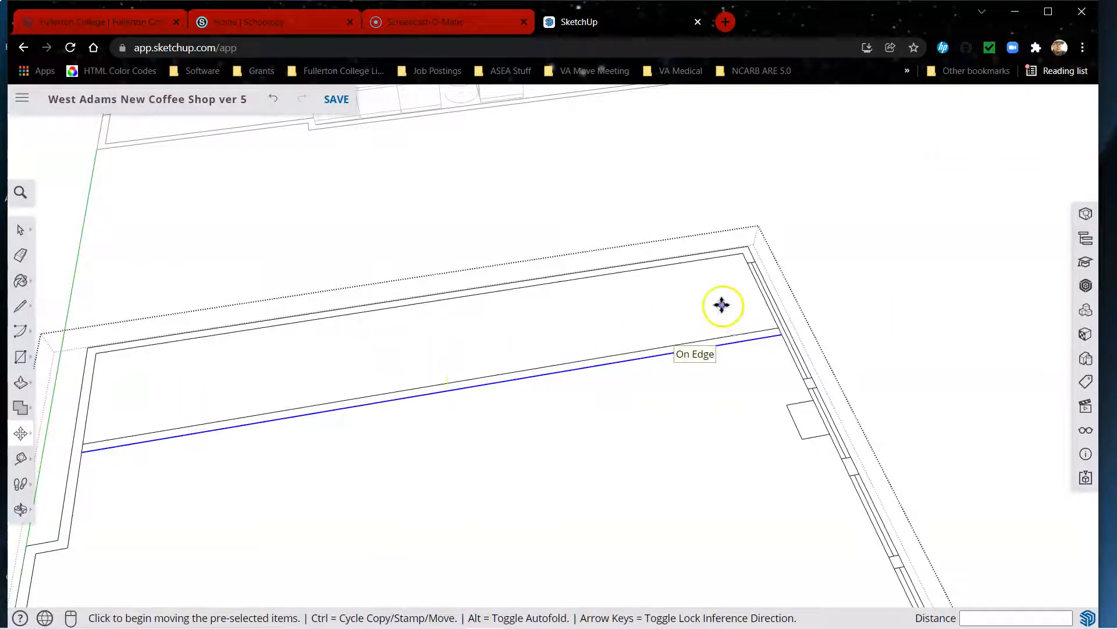
scroll(768, 281, "up", 2)
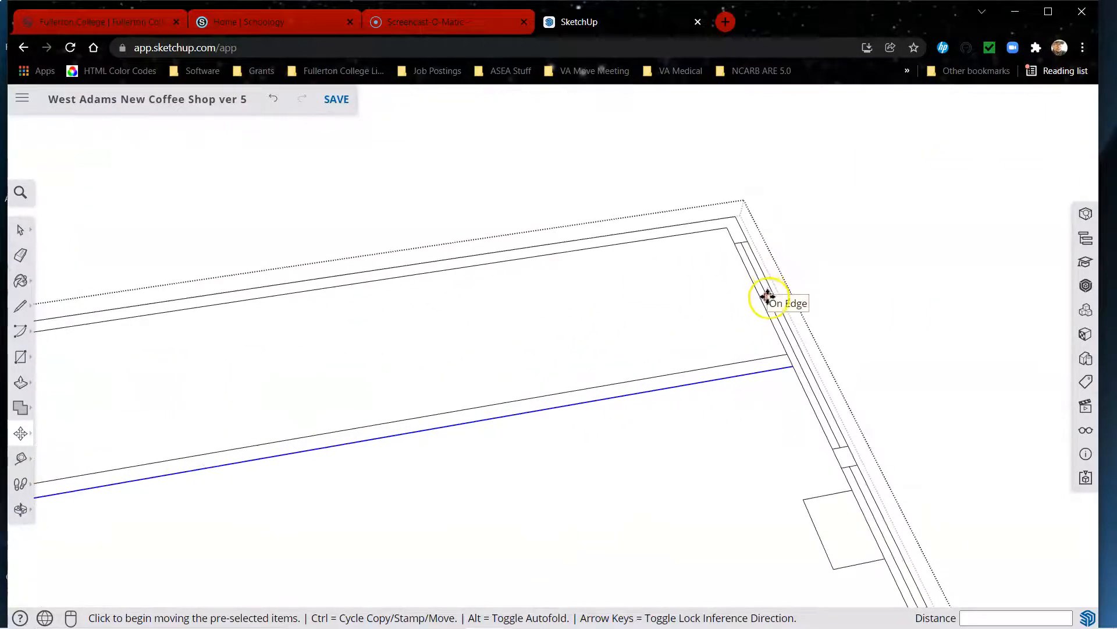
key("space")
key("e")
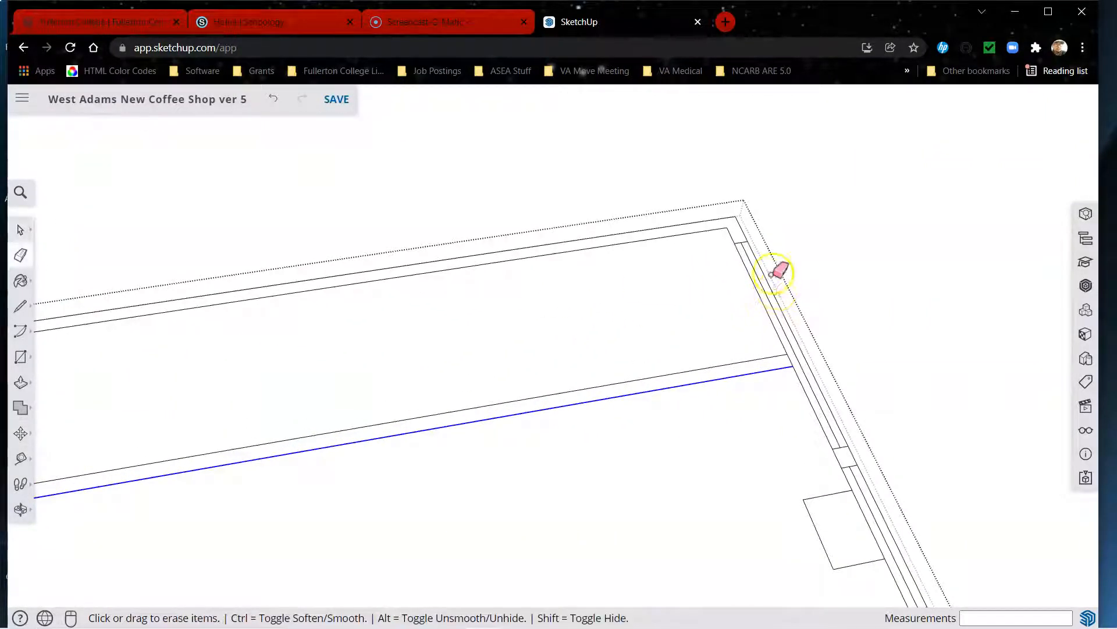
left_click(746, 243)
left_click_drag(740, 240, 792, 277)
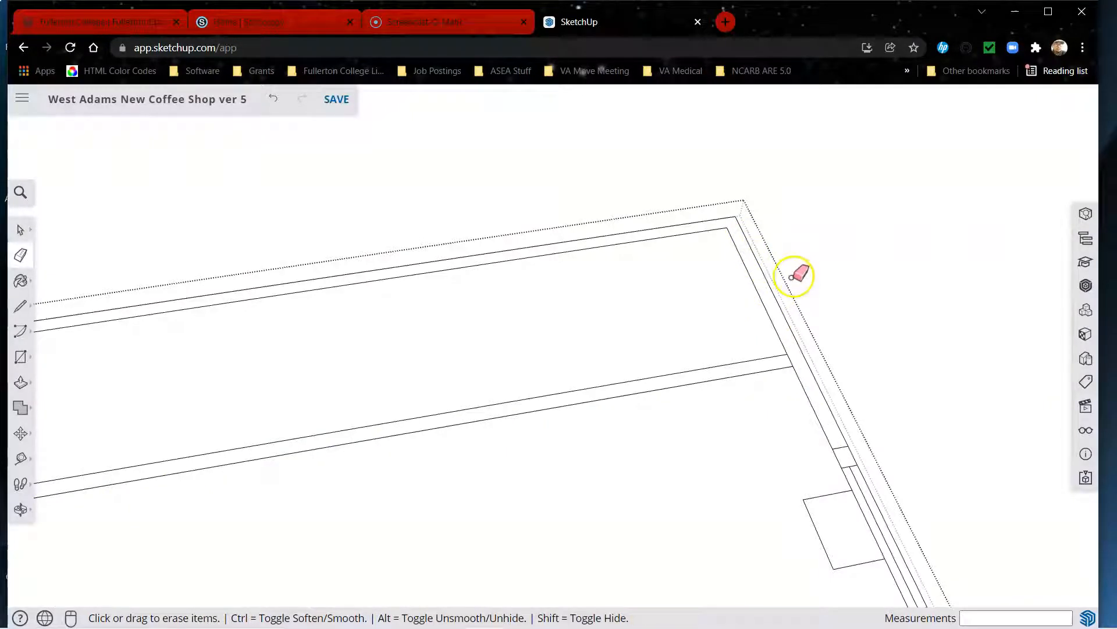
Form a cross partition by copying the window wall's short inner edge 5'6" into the strip and copying that line another 6".
key("space")
left_click(759, 294)
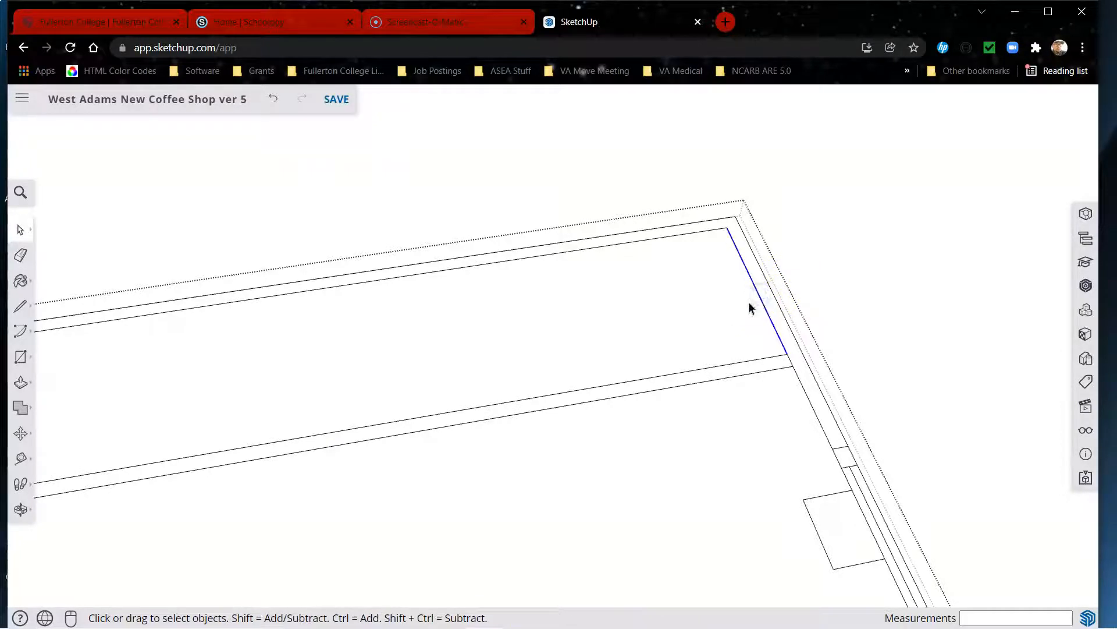
key("m")
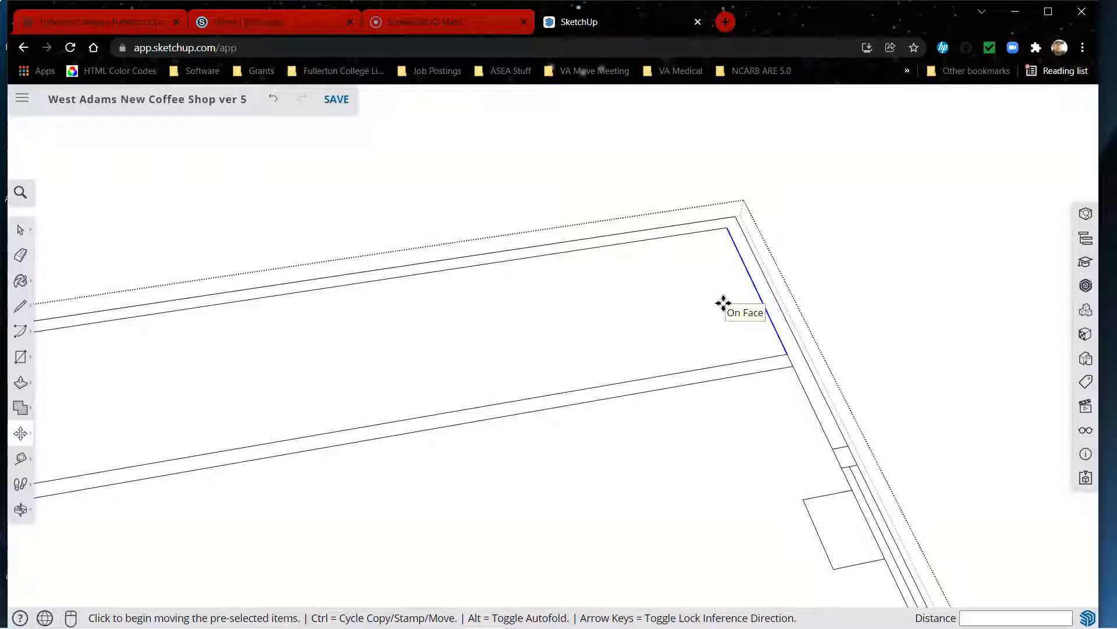
key("ctrl")
left_click(723, 304)
left_click_drag(722, 301, 511, 338)
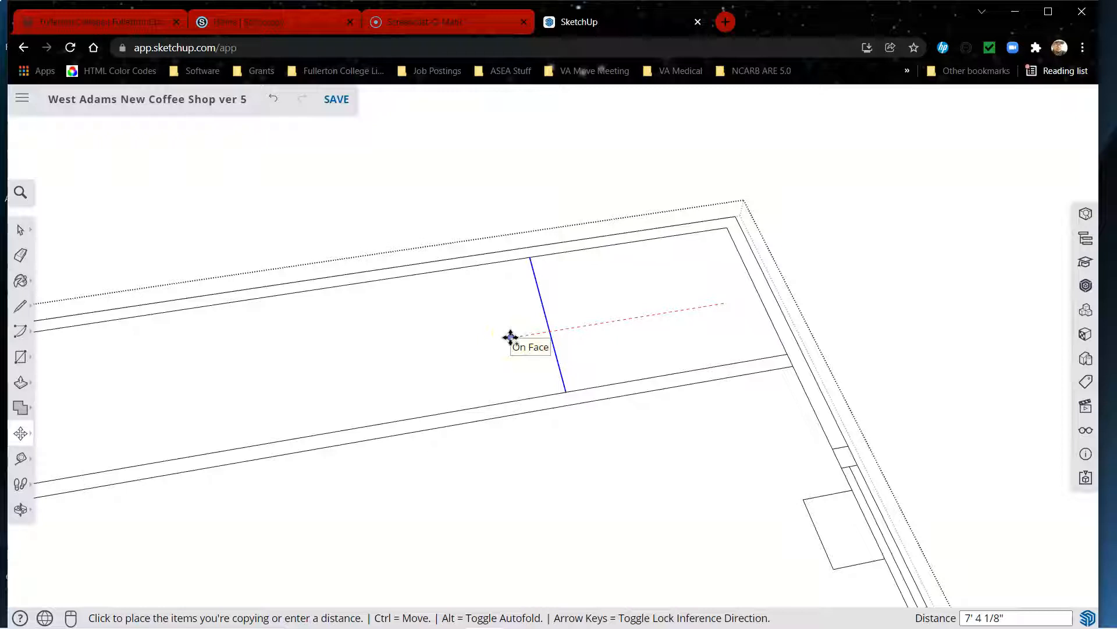
type("5'6")
key("Return")
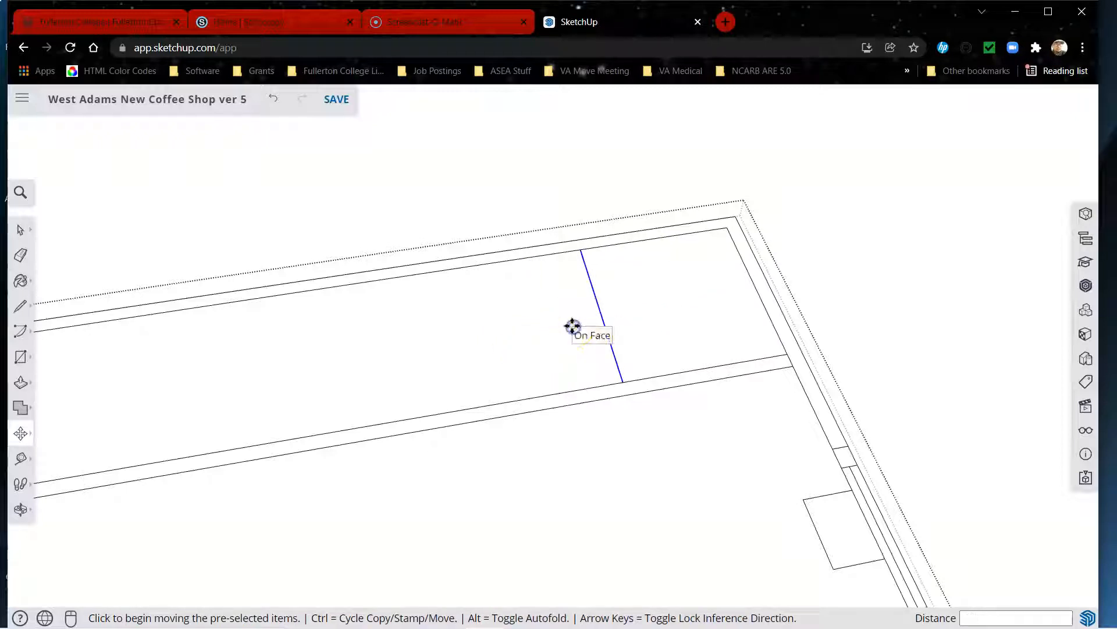
left_click_drag(573, 326, 543, 336)
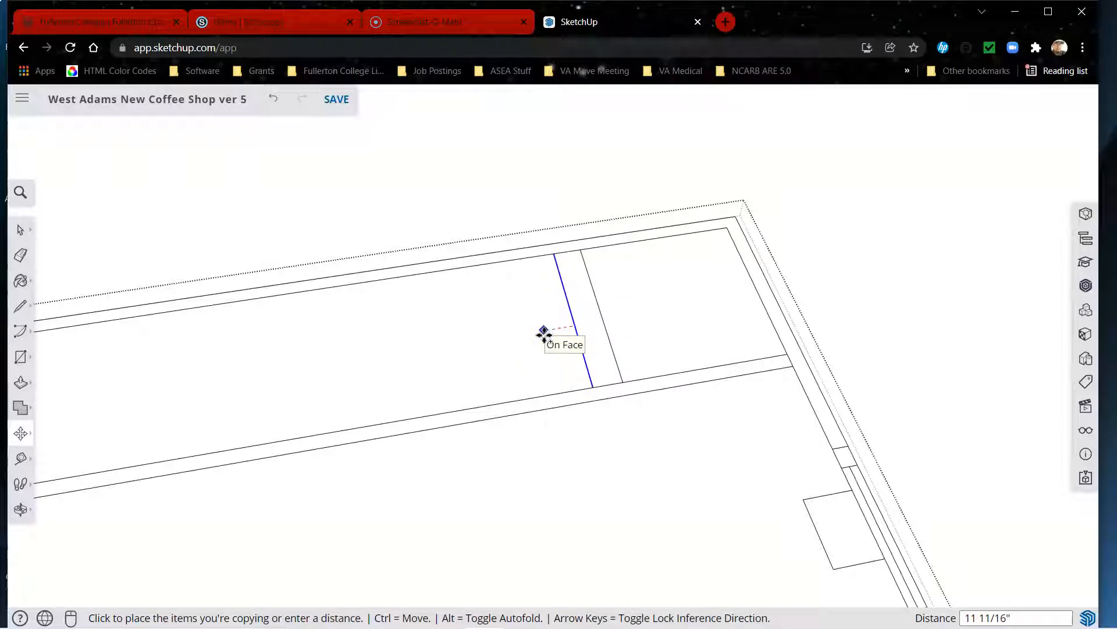
key("Return")
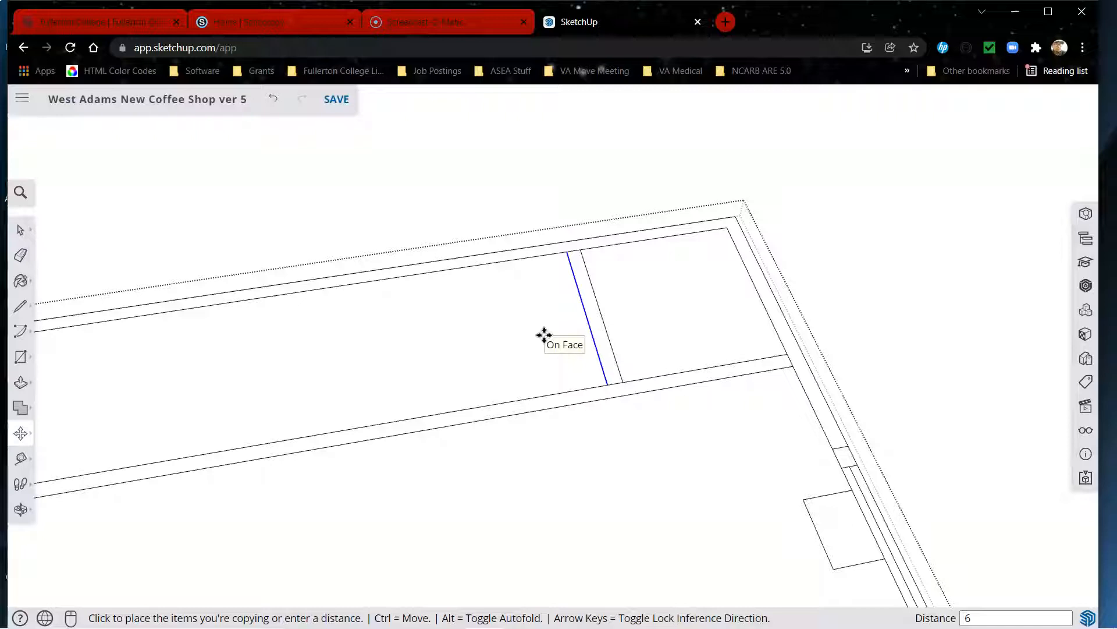
Copy the cross partition's far line about 9'8" further along the strip, away from the window wall.
left_click(536, 334)
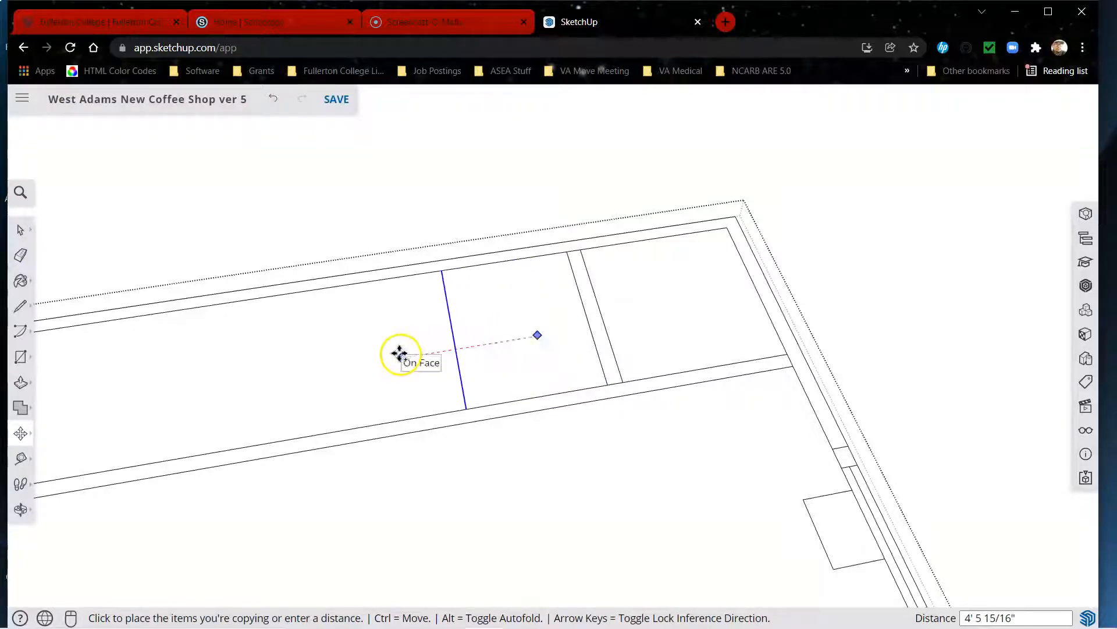
scroll(462, 348, "down", 2)
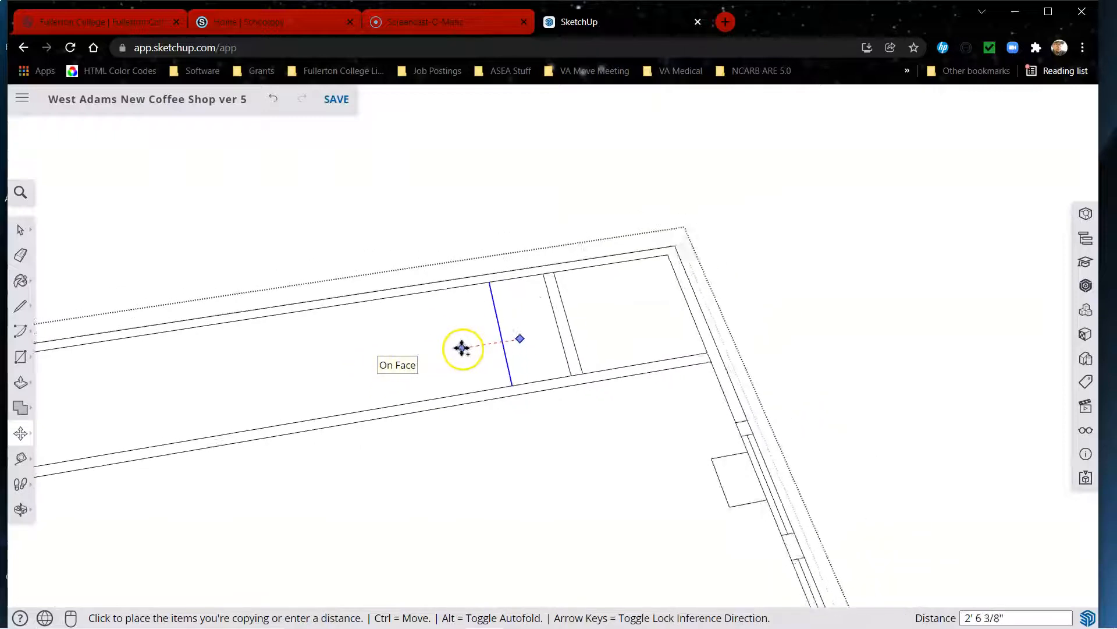
scroll(442, 355, "down", 2)
scroll(407, 360, "down", 2)
scroll(406, 359, "down", 4)
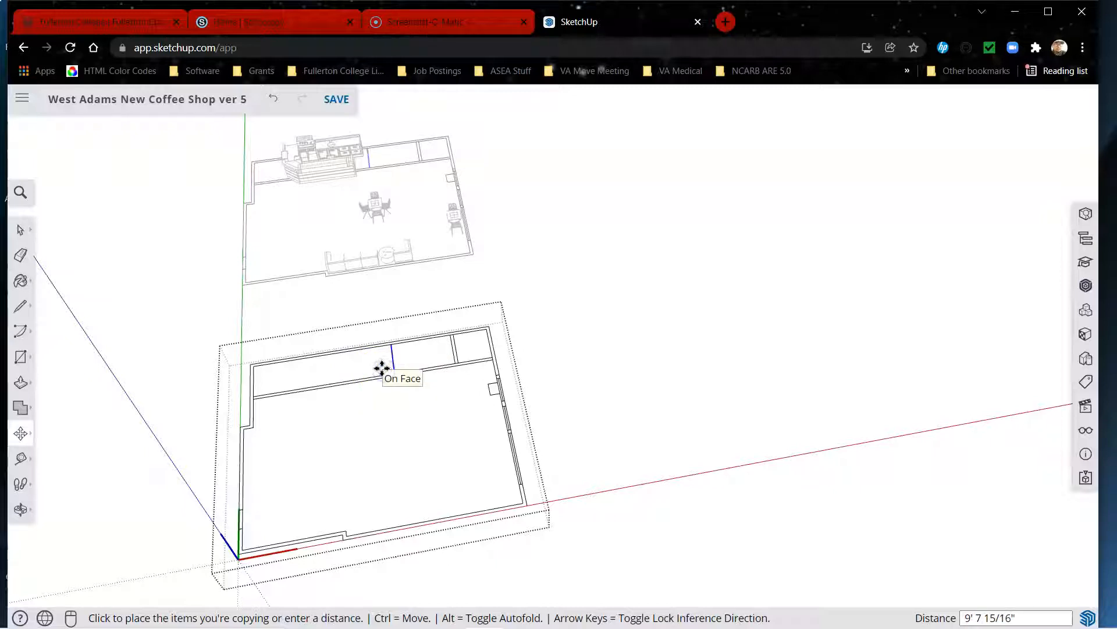
left_click(382, 368)
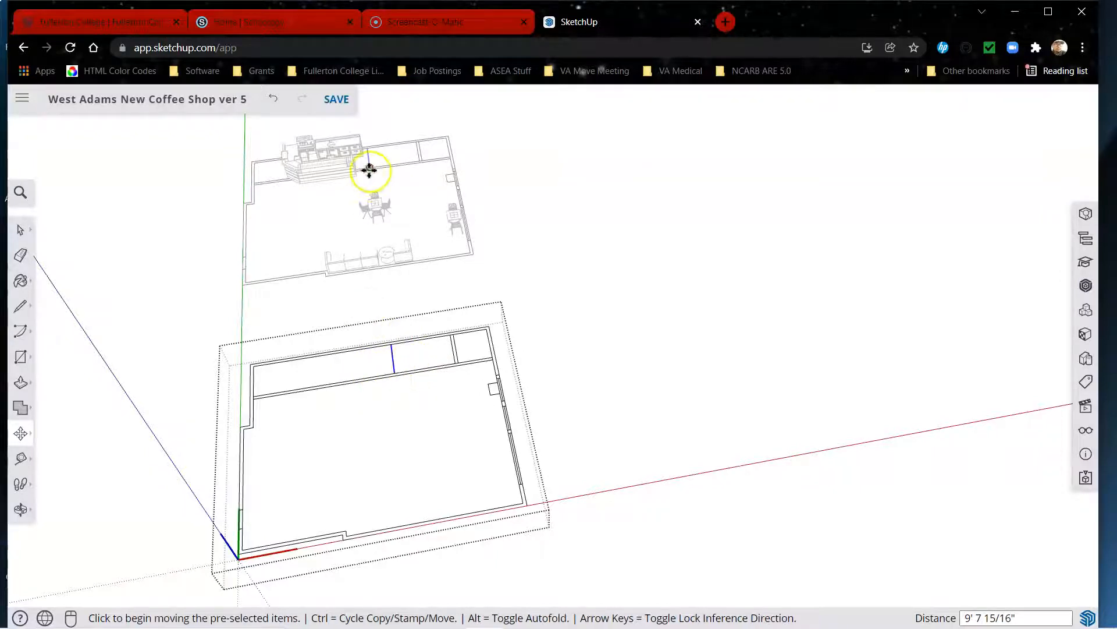
Copy the newly placed cross line slightly further along the strip to give the second cross partition its thickness.
left_click(385, 219)
scroll(387, 367, "up", 5)
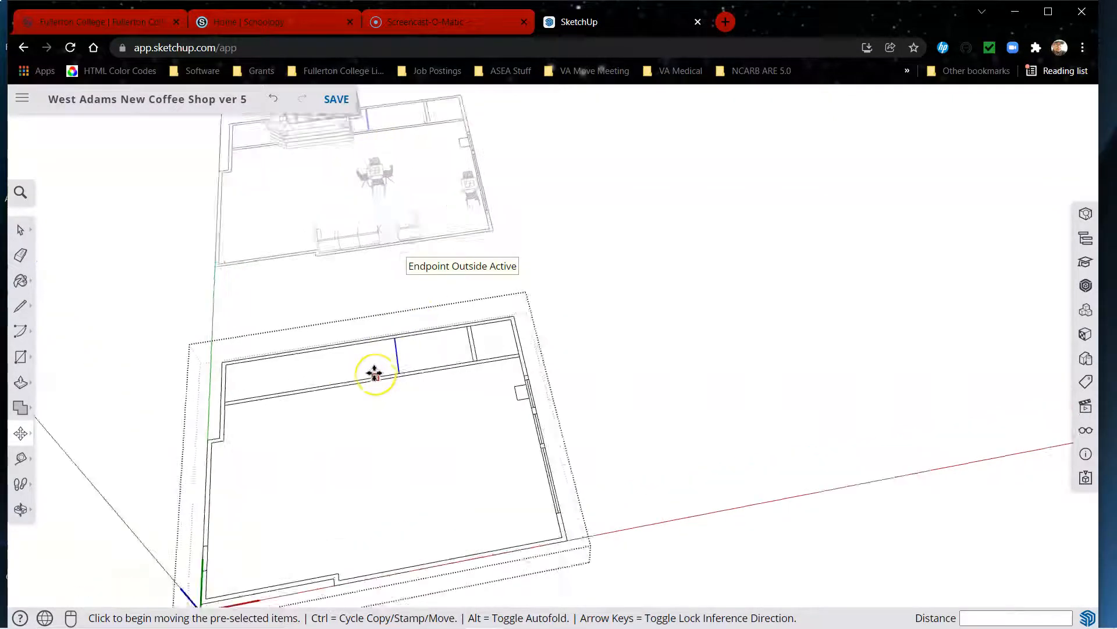
scroll(391, 350, "up", 3)
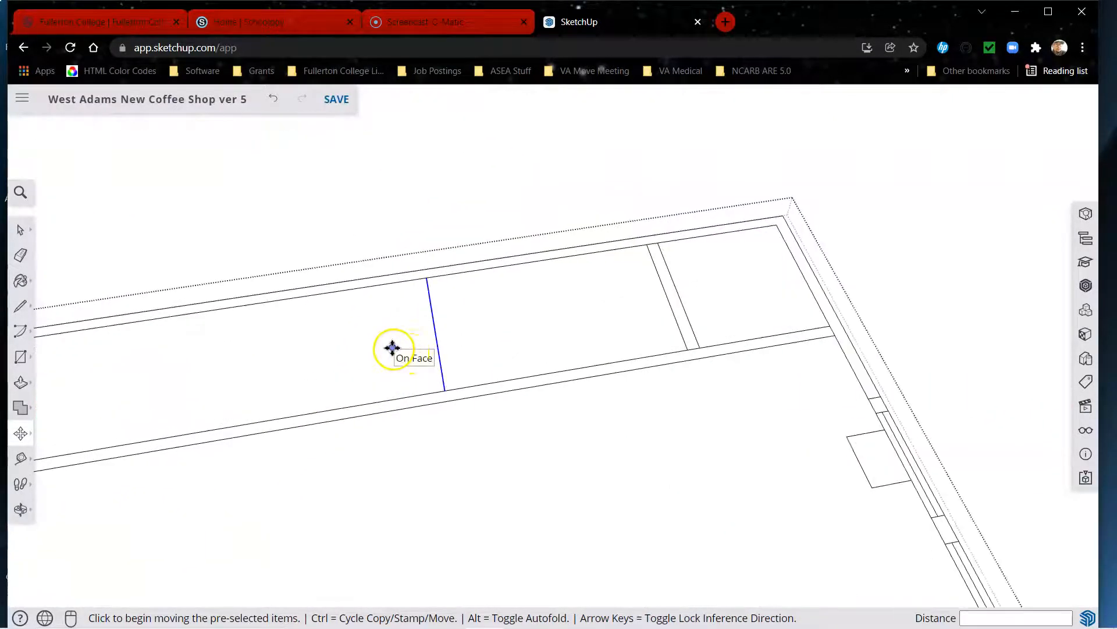
left_click(420, 350)
key("ctrl")
left_click(404, 354)
key("space")
Examine where the second cross partition falls relative to the service counter and furniture in the furnished plan.
scroll(497, 404, "down", 5)
middle_click_drag(598, 419, 516, 503)
scroll(484, 140, "up", 10)
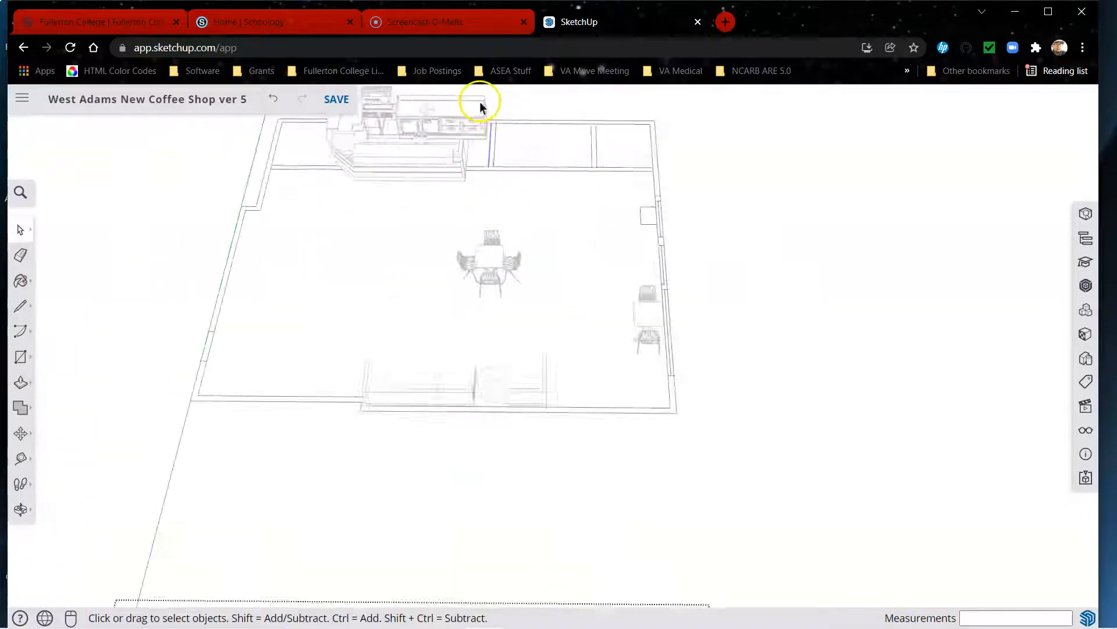
scroll(499, 163, "down", 8)
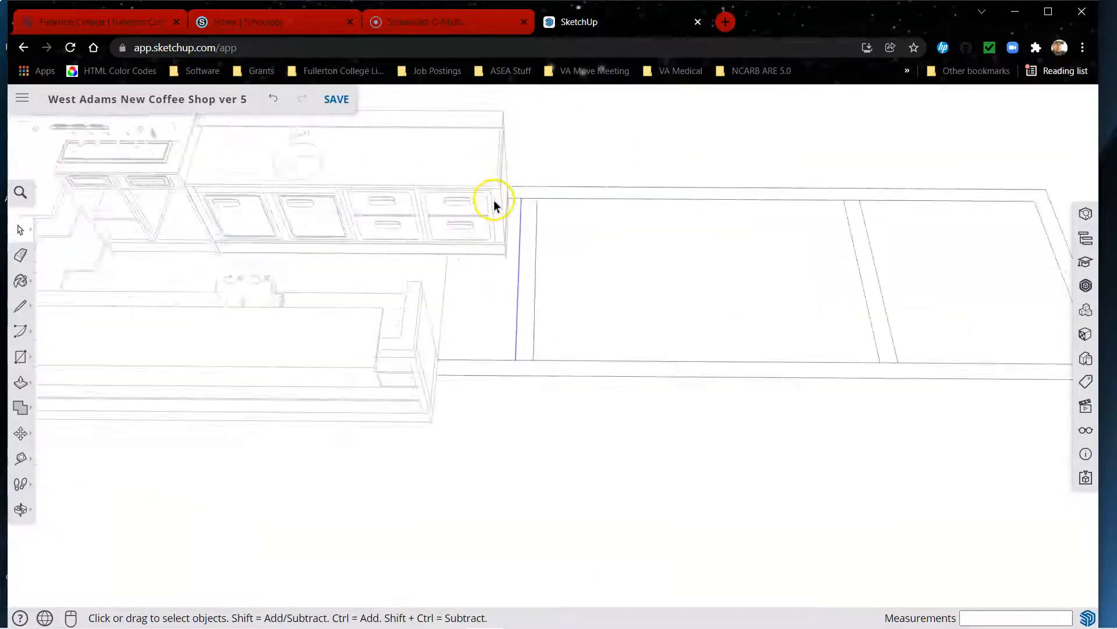
scroll(512, 239, "down", 2)
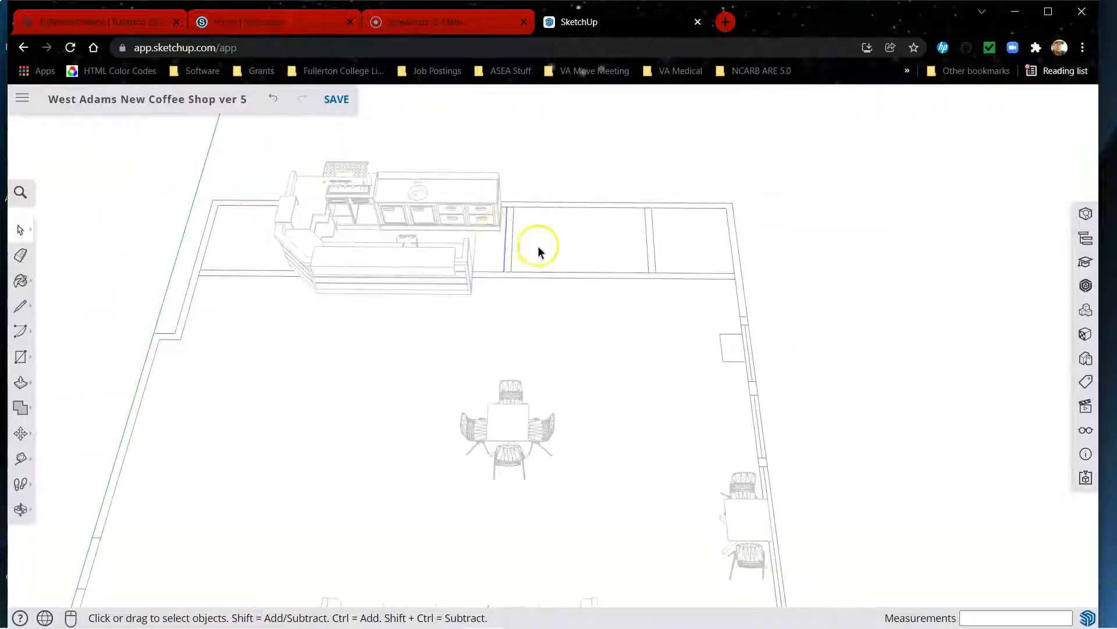
middle_click_drag(594, 260, 673, 254)
scroll(537, 201, "up", 6)
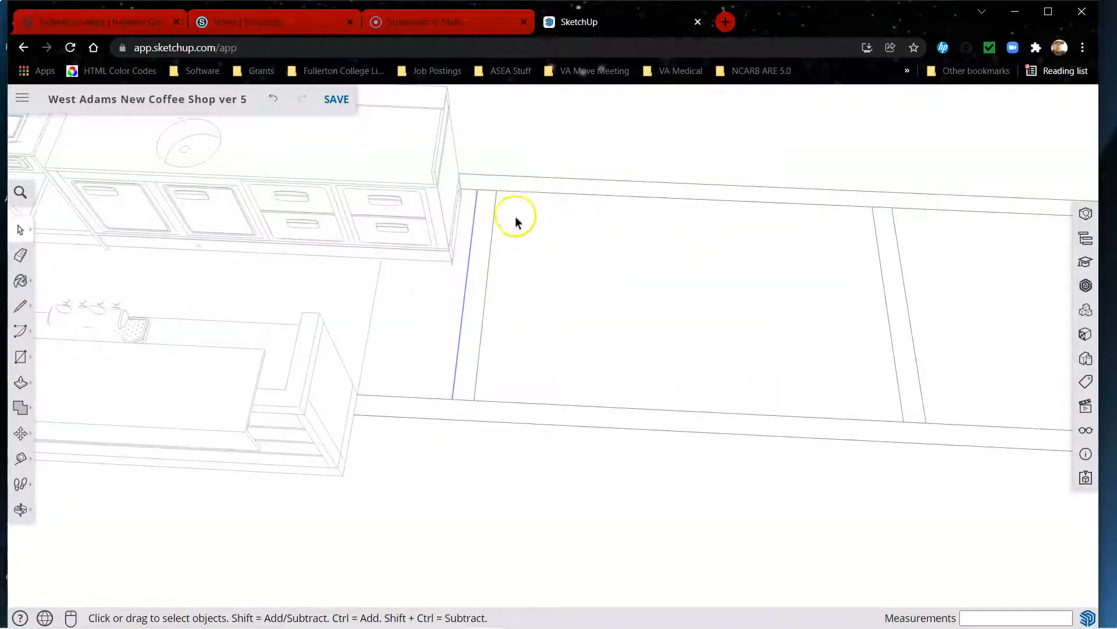
scroll(467, 232, "down", 4)
middle_click_drag(555, 285, 609, 211)
scroll(551, 267, "down", 3)
scroll(544, 193, "down", 3)
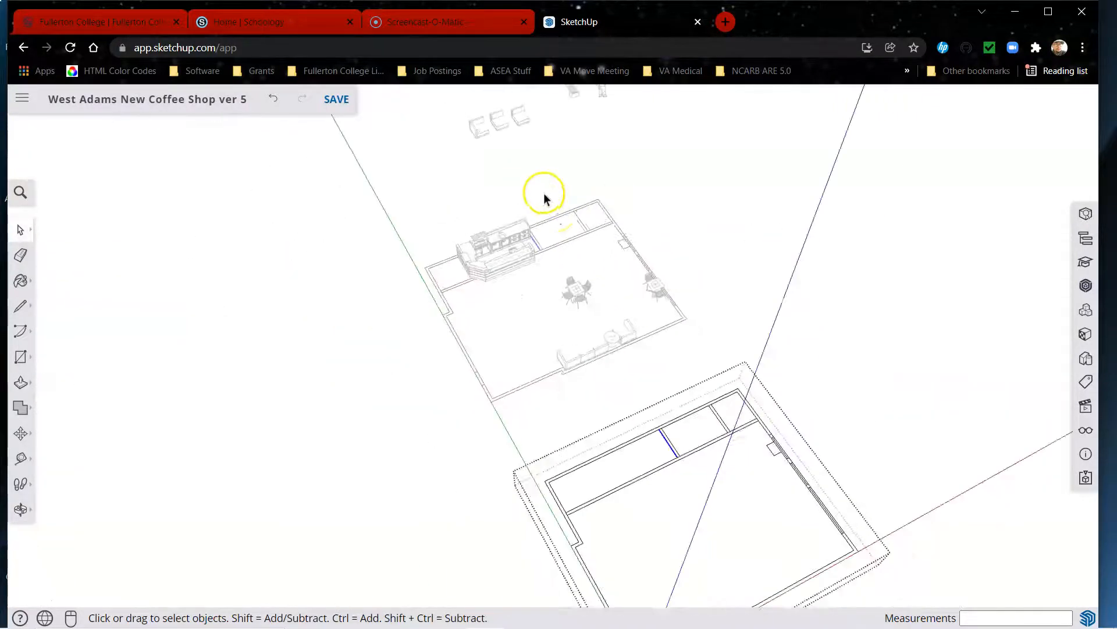
scroll(532, 225, "up", 6)
scroll(509, 206, "down", 2)
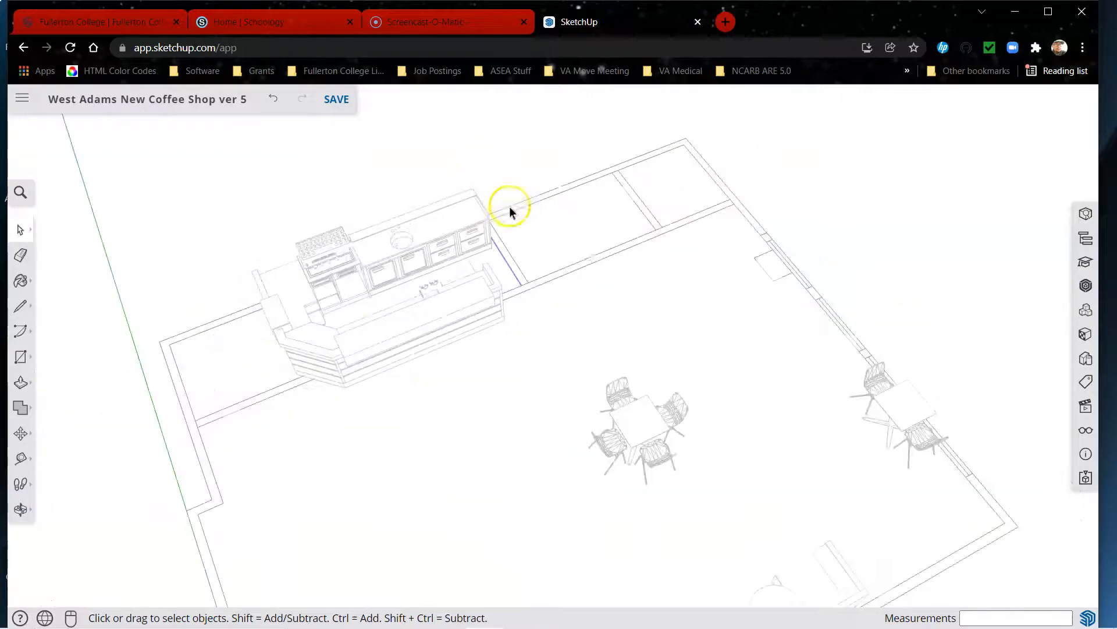
scroll(511, 152, "down", 6)
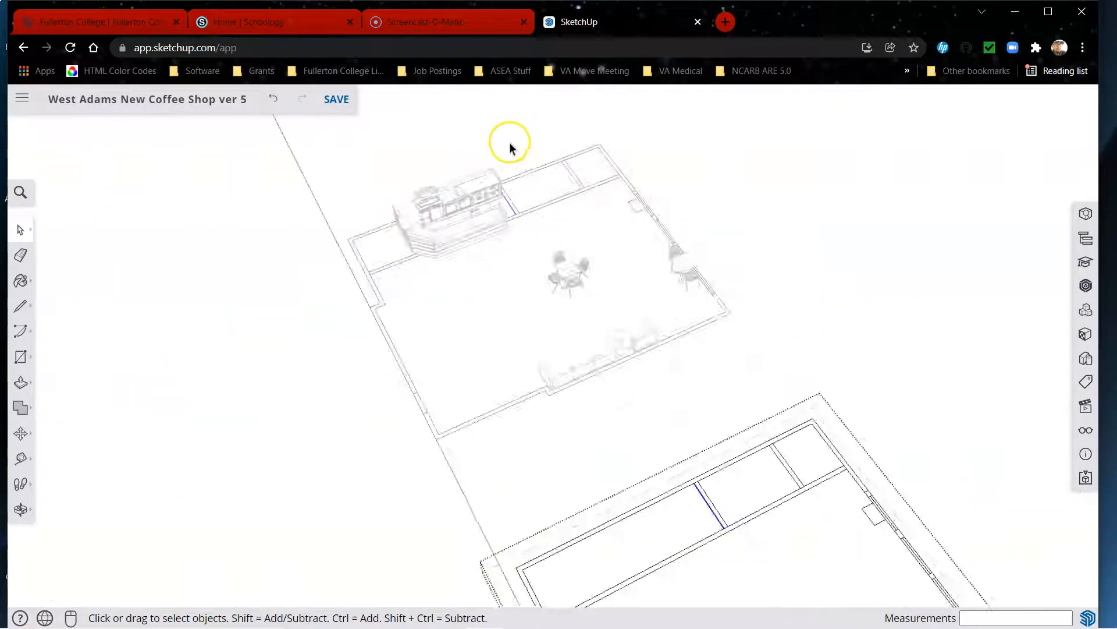
scroll(630, 379, "up", 6)
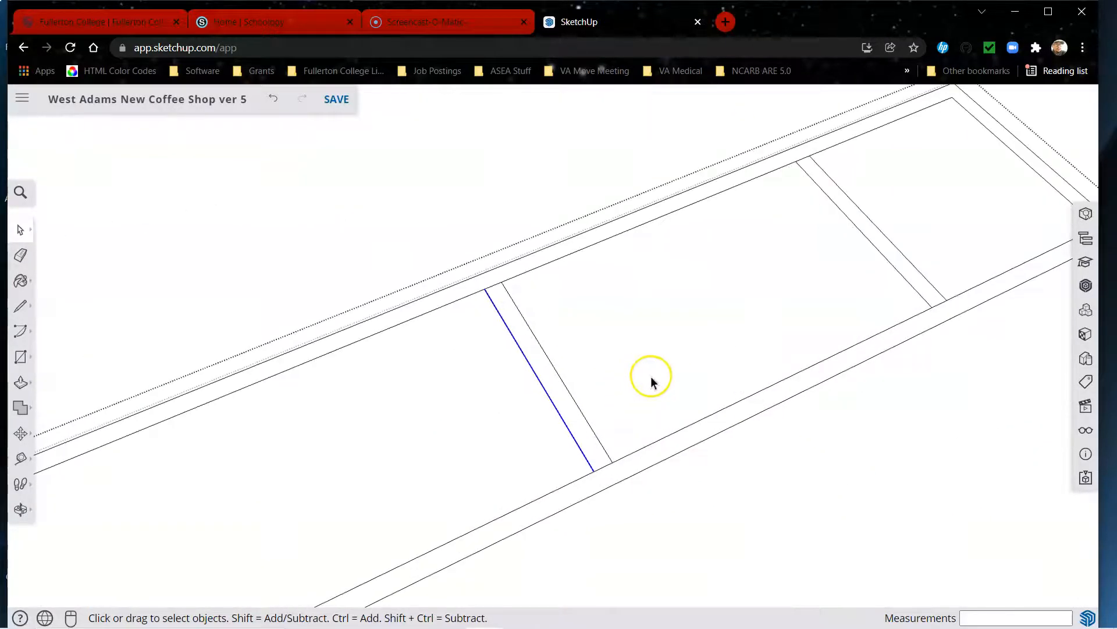
Erase the edge segment between the second cross partition's lines and extend its outer line across the long partition to close the corner.
key("e")
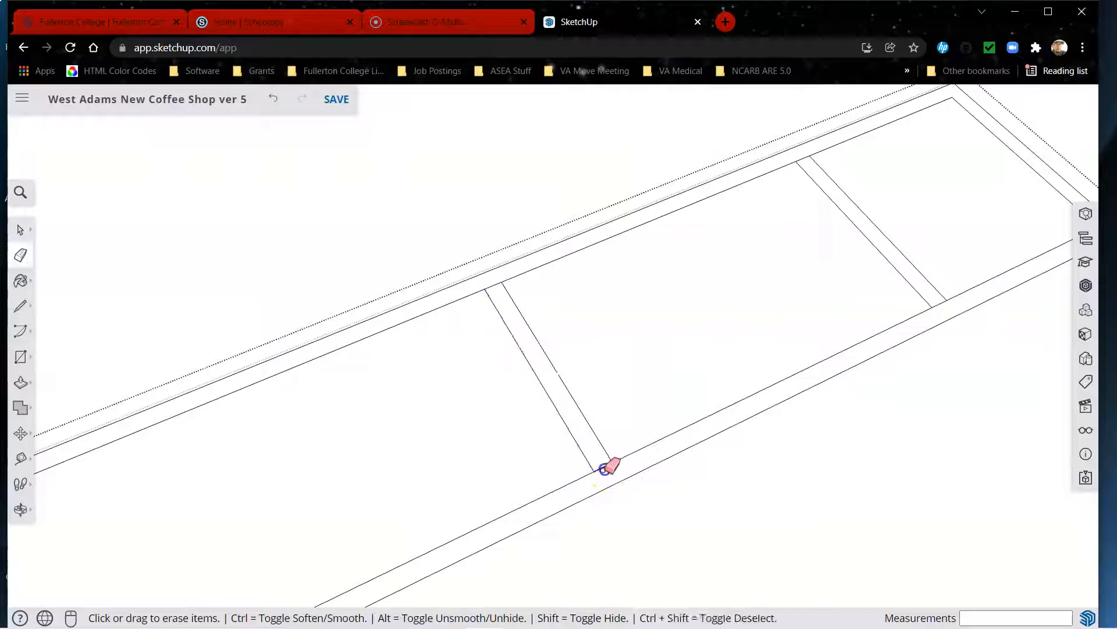
left_click(605, 469)
key("l")
left_click(594, 471)
left_click(605, 485)
scroll(601, 458, "down", 5)
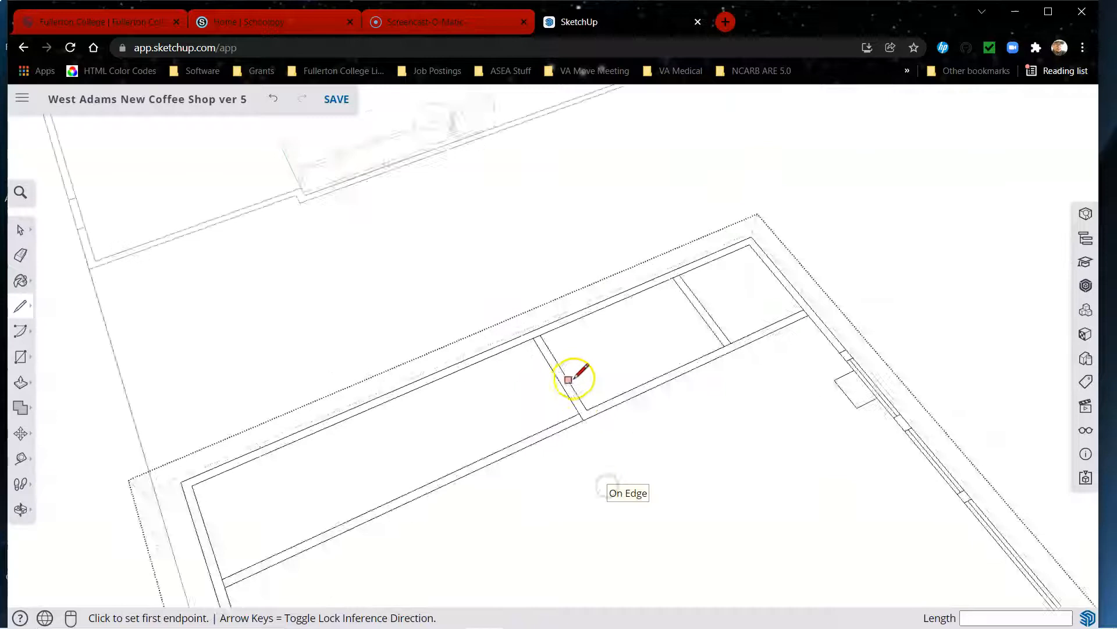
Erase both long partition lines beyond the second cross partition, on the side away from the window wall.
scroll(544, 407, "up", 3)
key("e")
left_click_drag(494, 431, 501, 408)
Erase the short edge segments where the partitions meet the long wall, each other and the window wall.
scroll(737, 265, "up", 2)
scroll(735, 266, "up", 3)
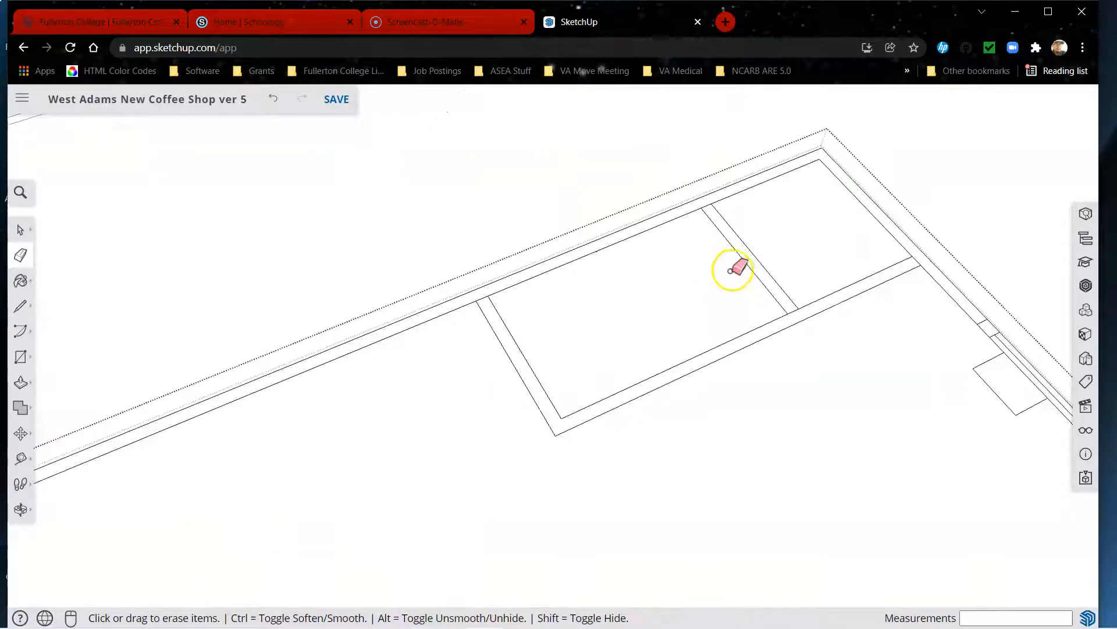
scroll(486, 303, "up", 2)
left_click(481, 296)
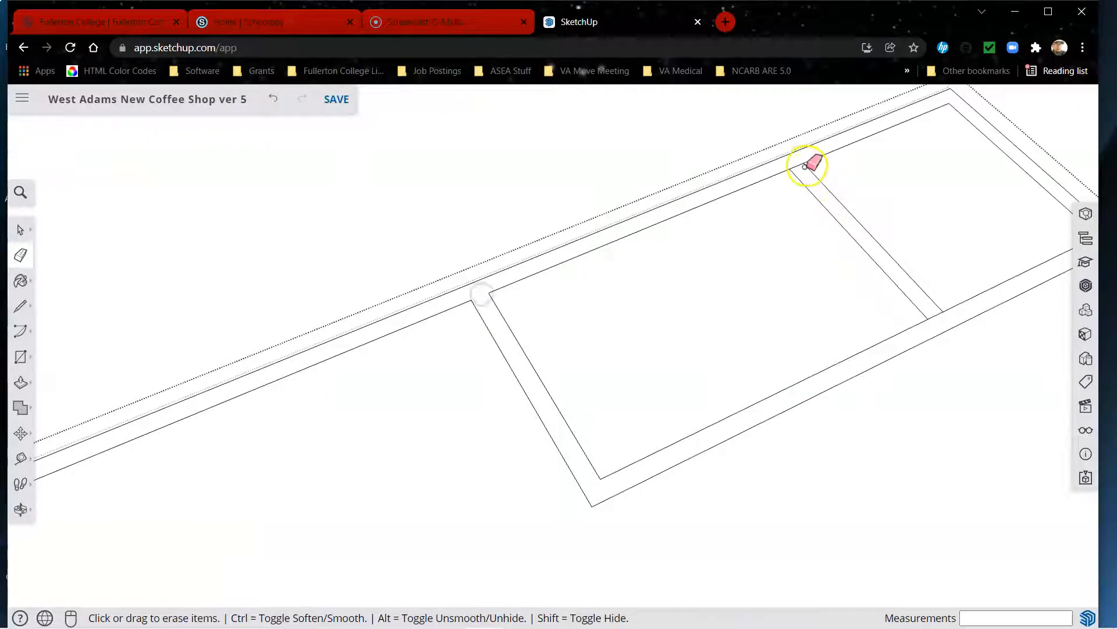
left_click(798, 166)
scroll(500, 344, "down", 3)
scroll(745, 326, "up", 2)
left_click(720, 339)
scroll(690, 384, "down", 2)
scroll(834, 293, "up", 2)
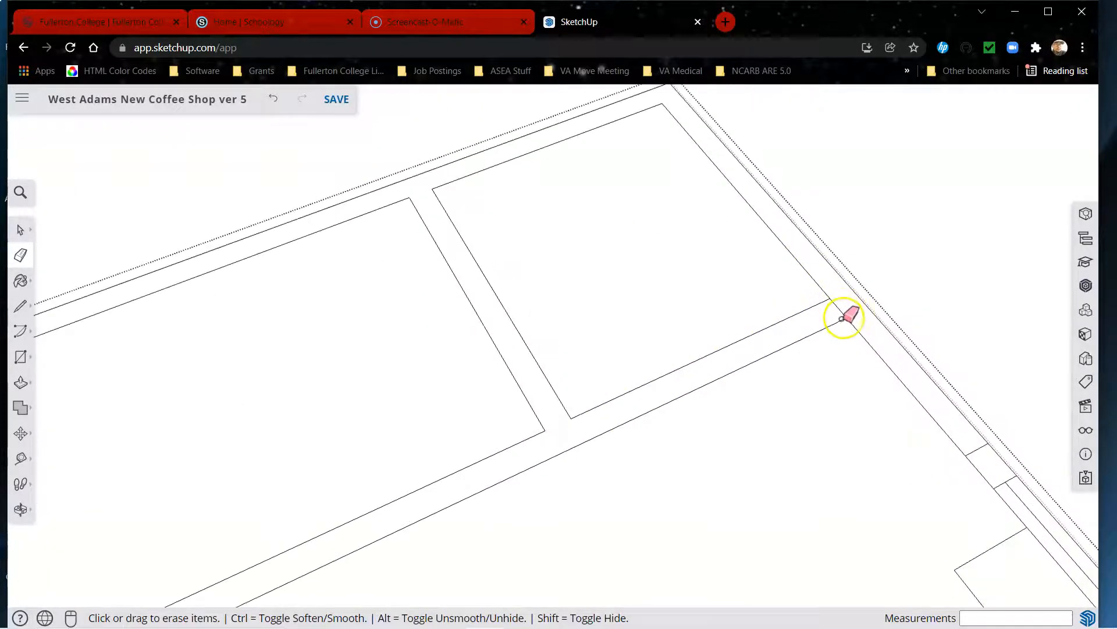
left_click(836, 310)
scroll(803, 364, "down", 3)
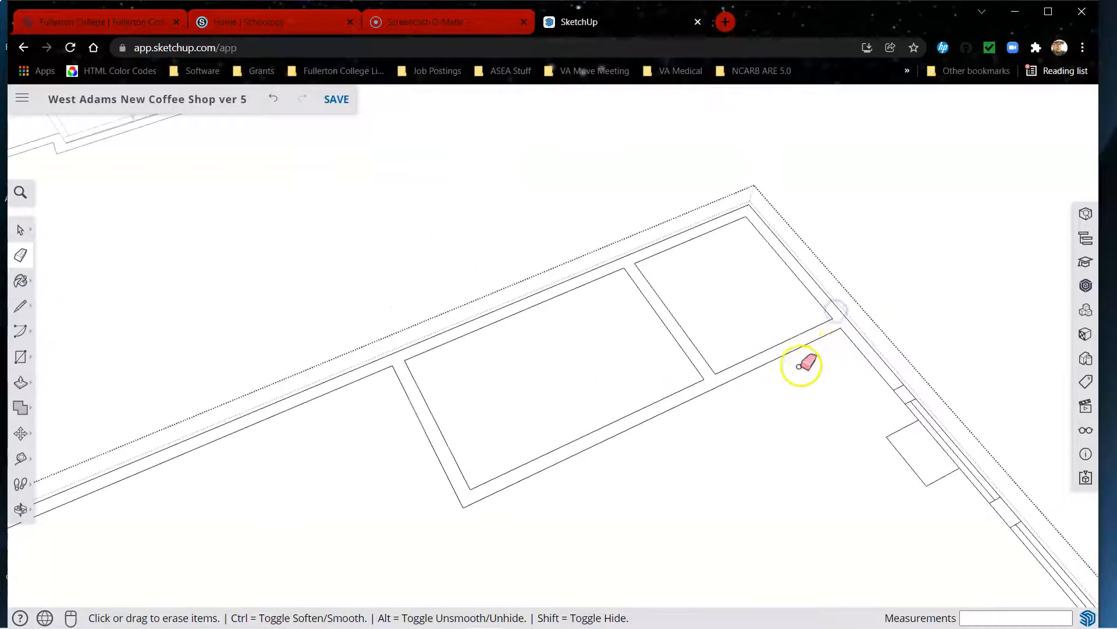
scroll(722, 360, "up", 3)
scroll(582, 332, "down", 3)
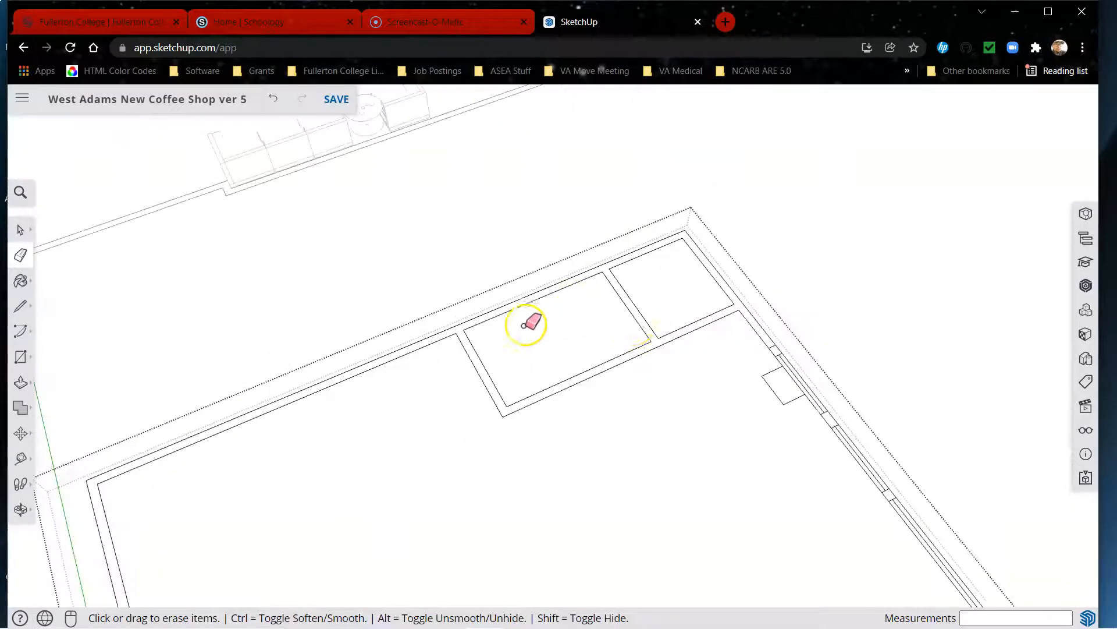
Draw a short line joining the ends of the long partition's two lines along the window wall's inner face.
middle_click_drag(741, 332, 605, 352)
scroll(721, 355, "up", 3)
scroll(719, 355, "up", 1)
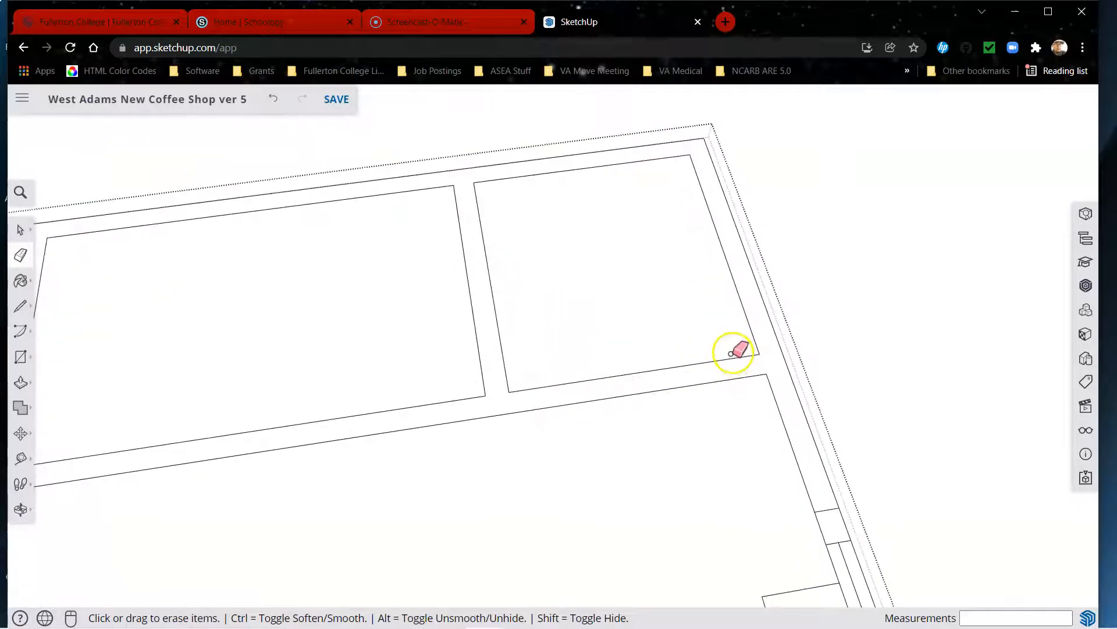
key("l")
left_click(759, 353)
left_click(767, 375)
key("space")
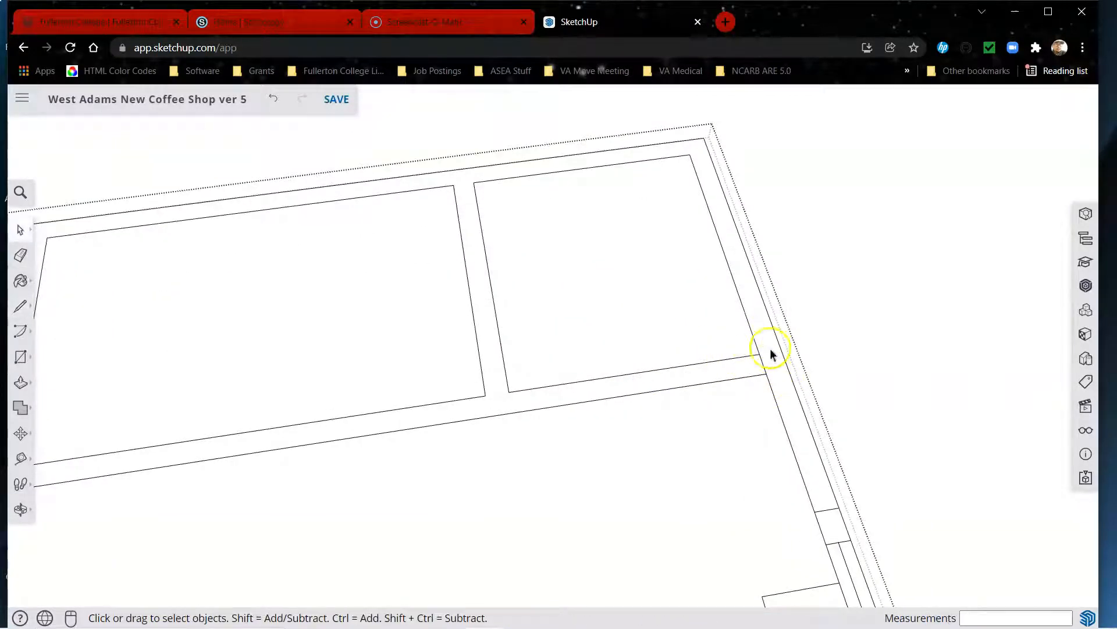
scroll(779, 382, "up", 2)
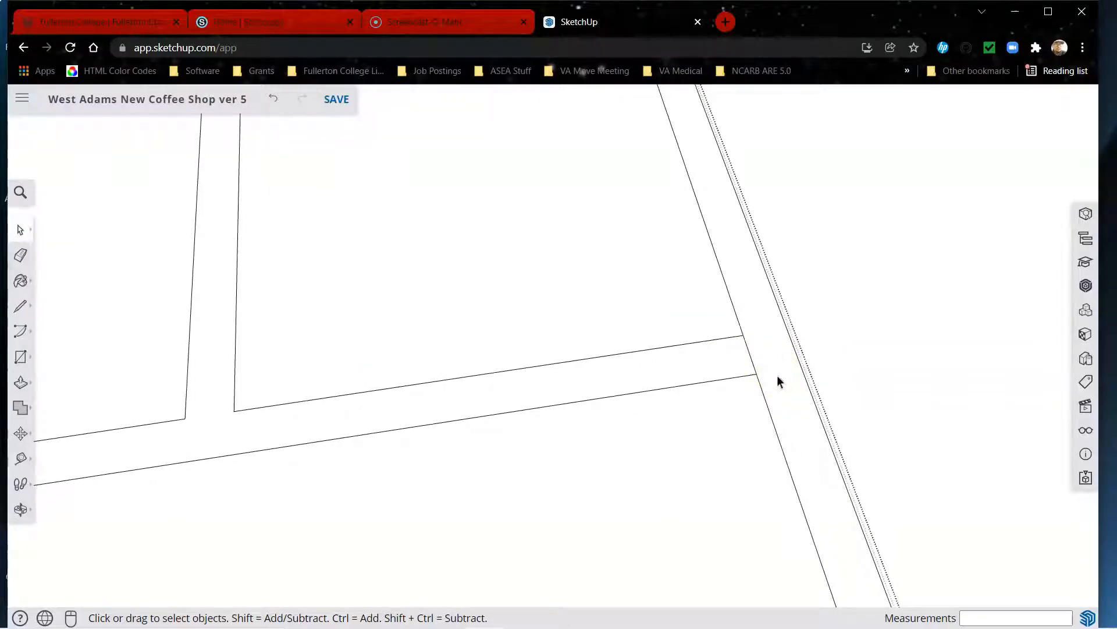
left_click(748, 349)
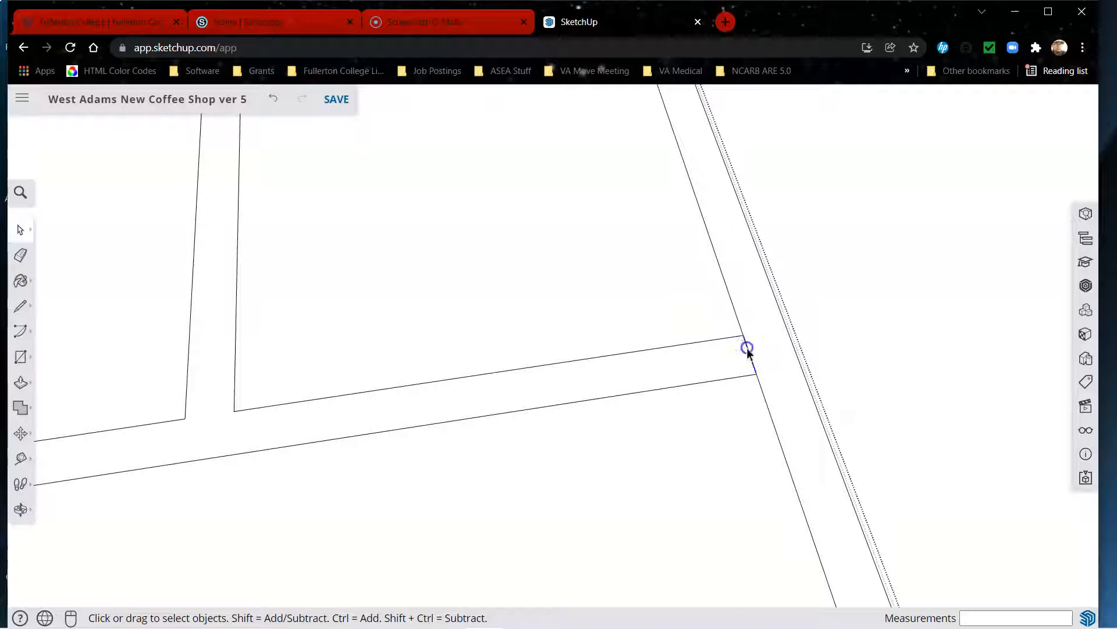
left_click(755, 363)
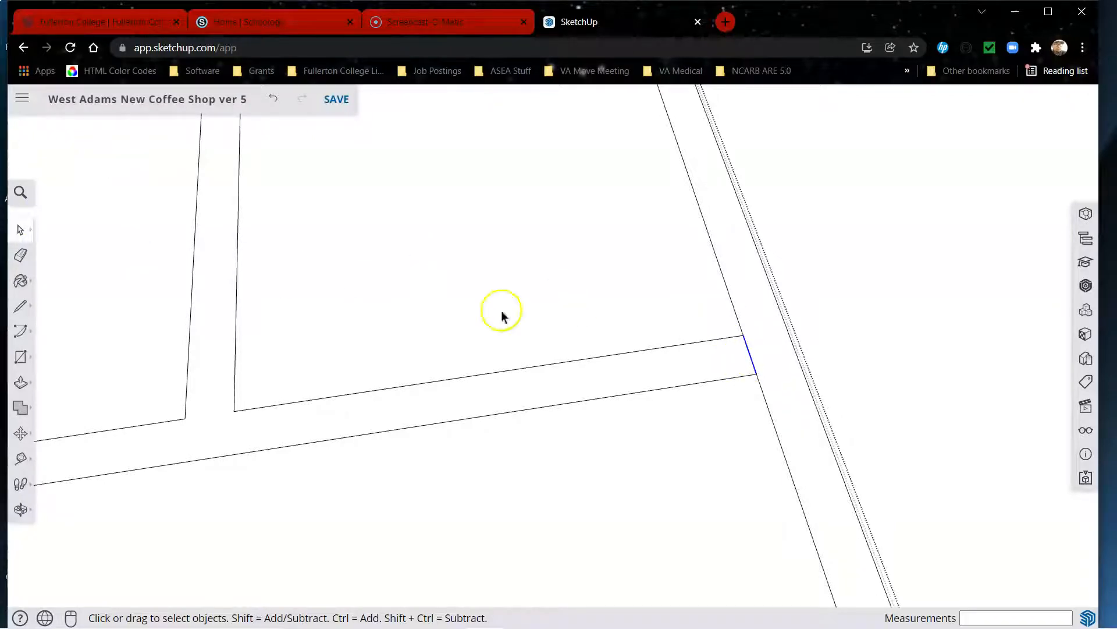
key("m")
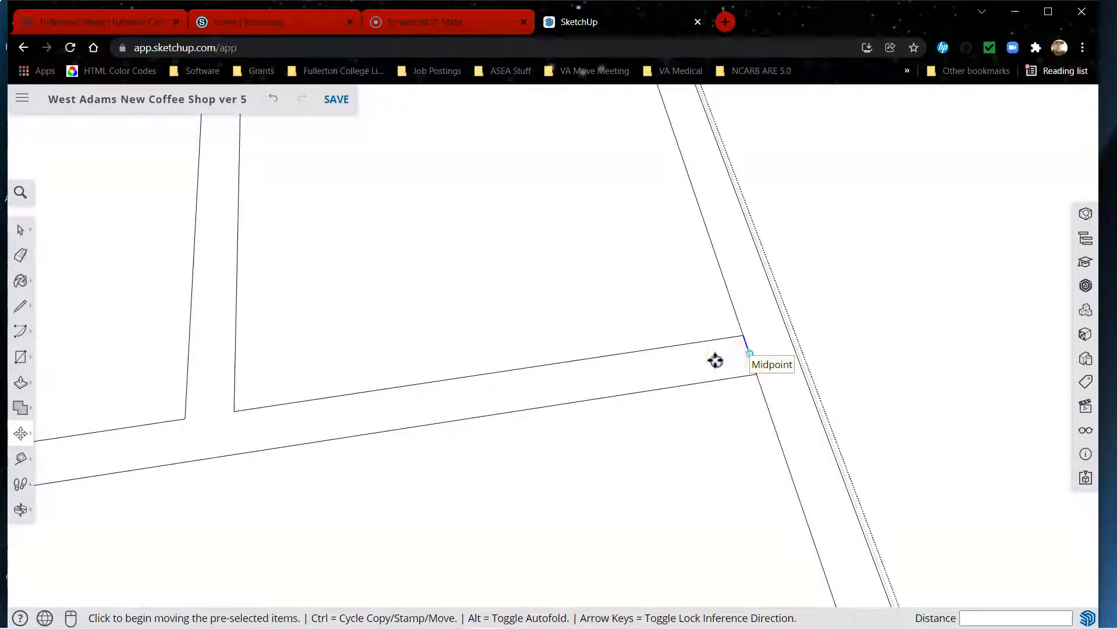
left_click(624, 370)
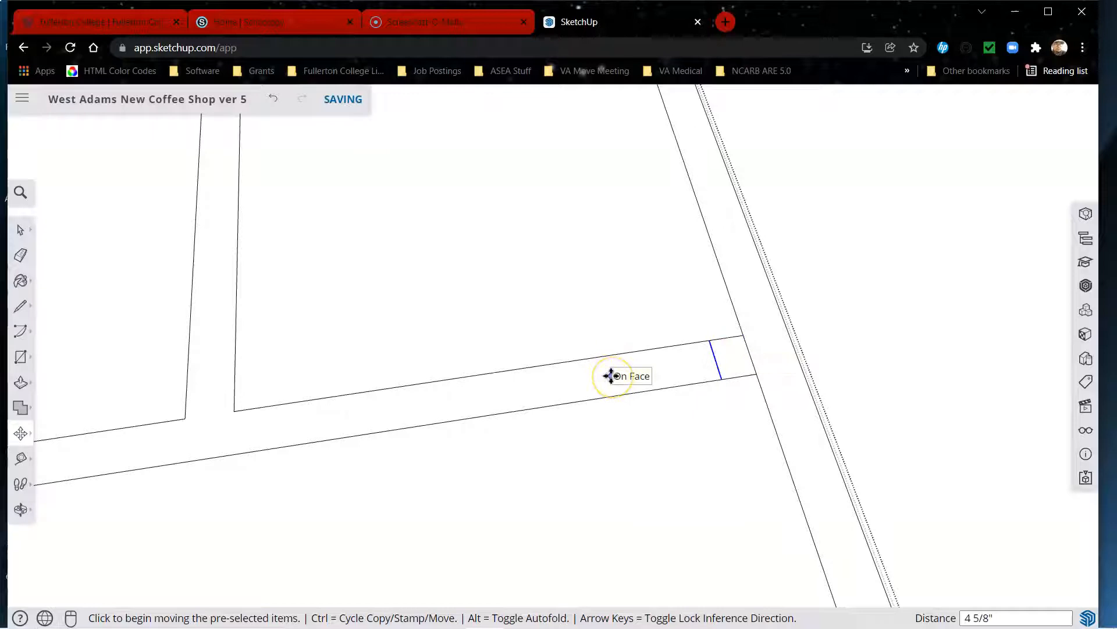
key("ctrl+z")
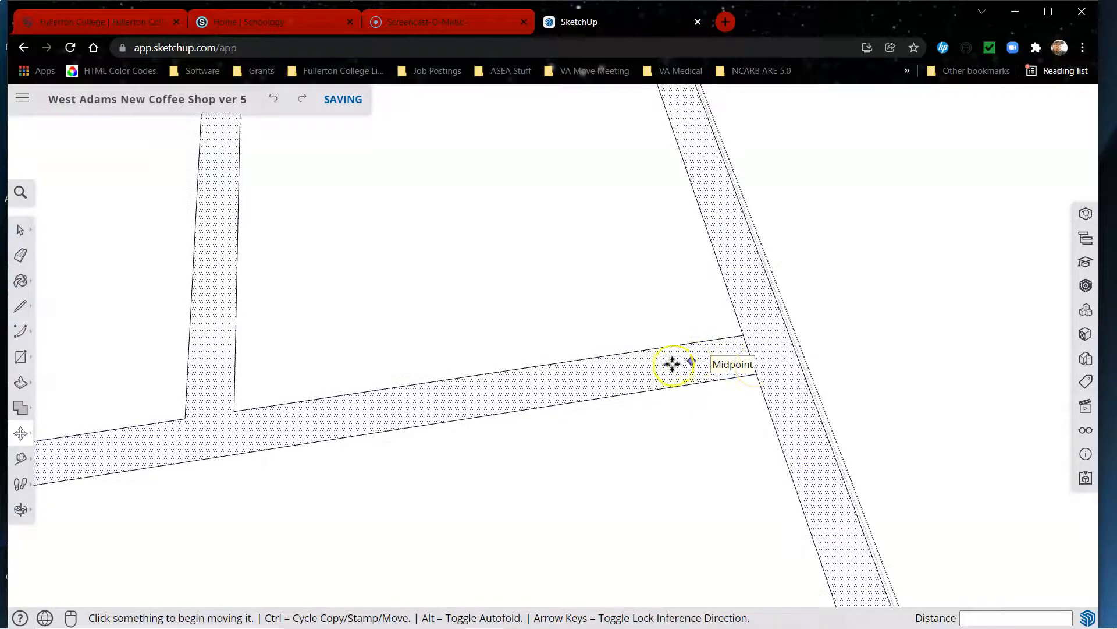
key("space")
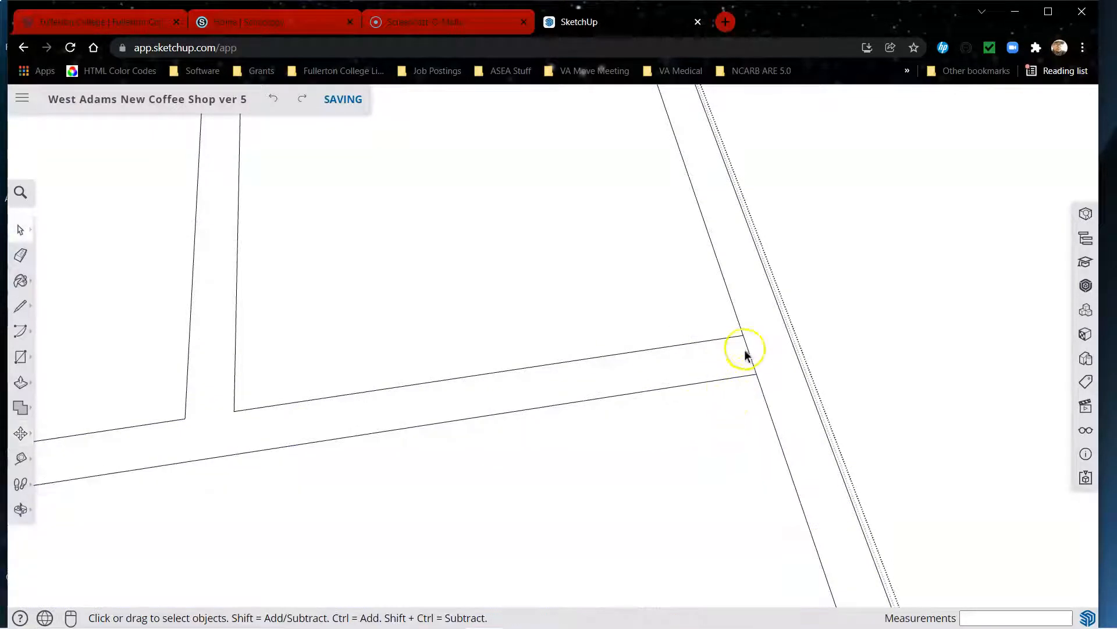
Copy the line at the window wall 3" along the long partition, then copy that copy 3' farther to mark a door opening.
key("m")
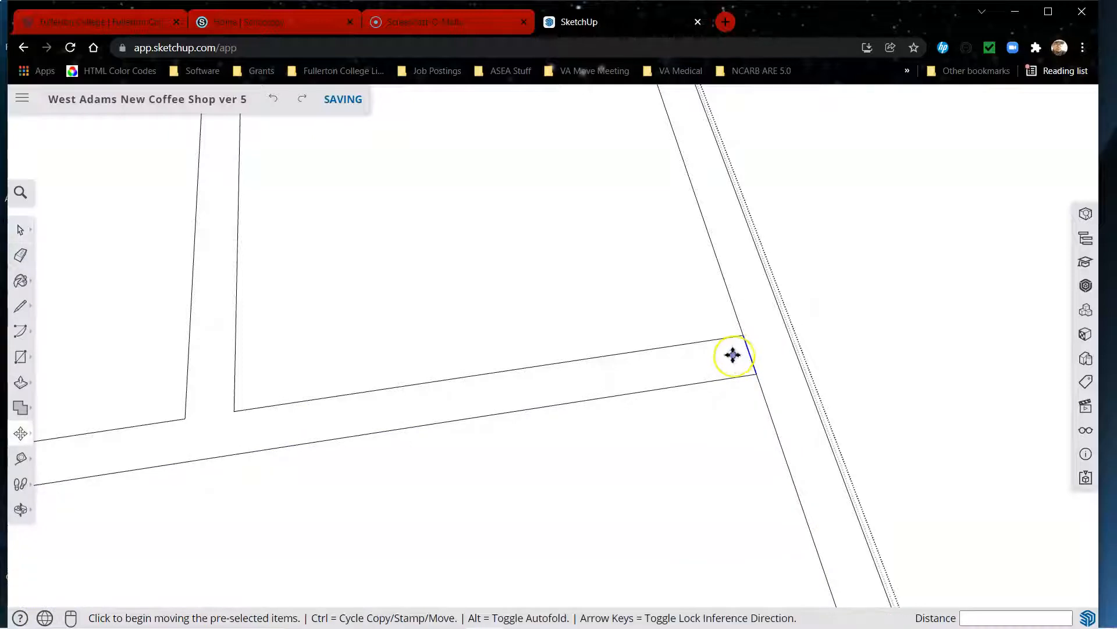
key("ctrl")
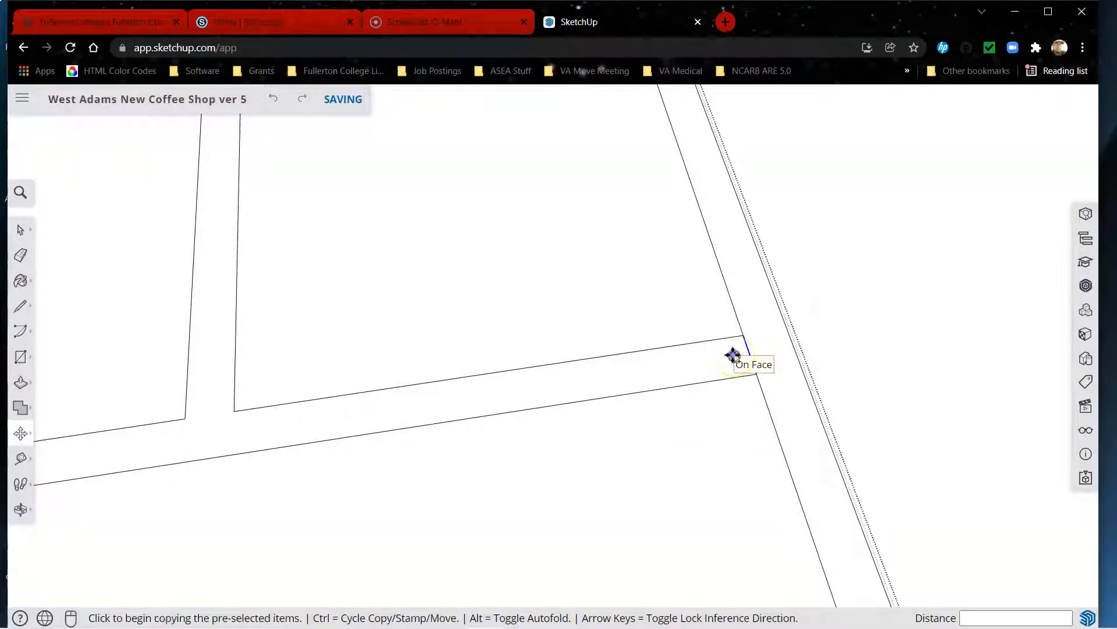
left_click(733, 355)
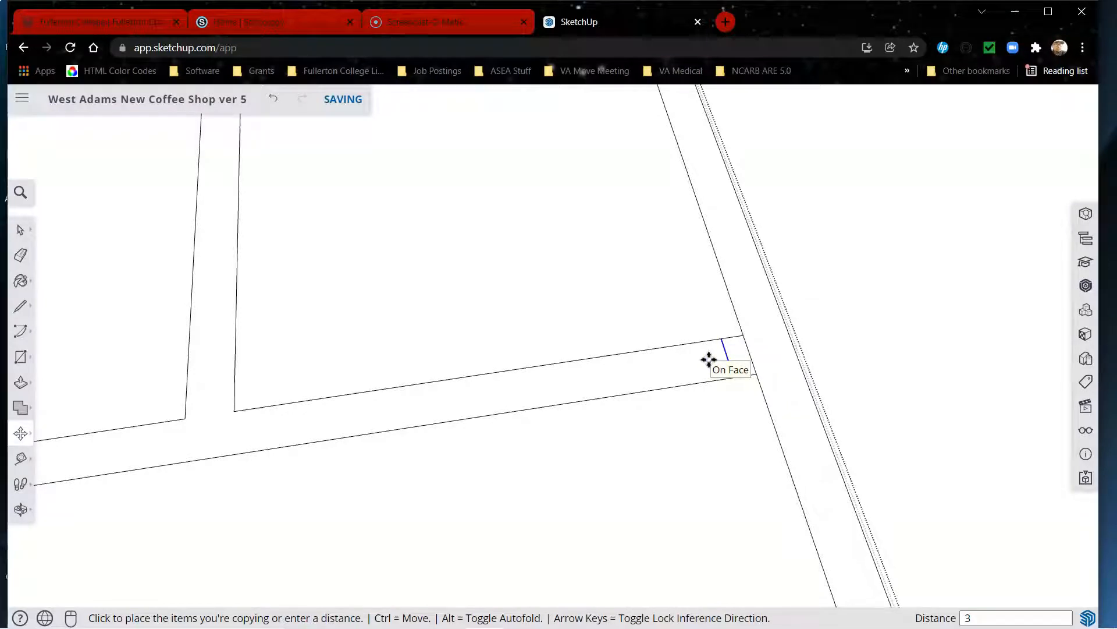
key("Return")
key("space")
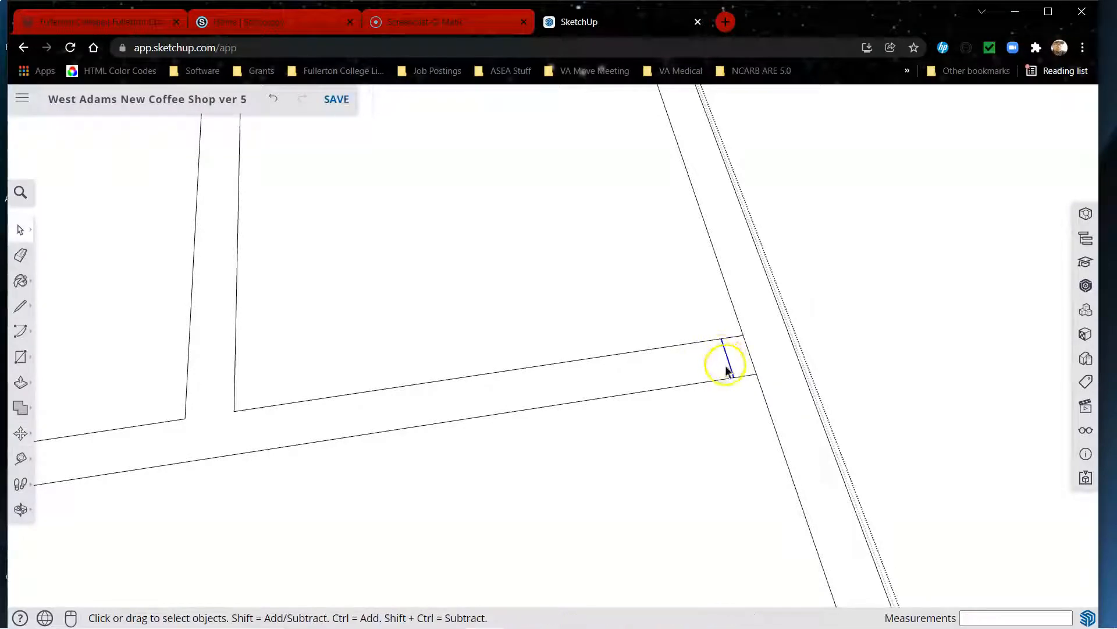
key("m")
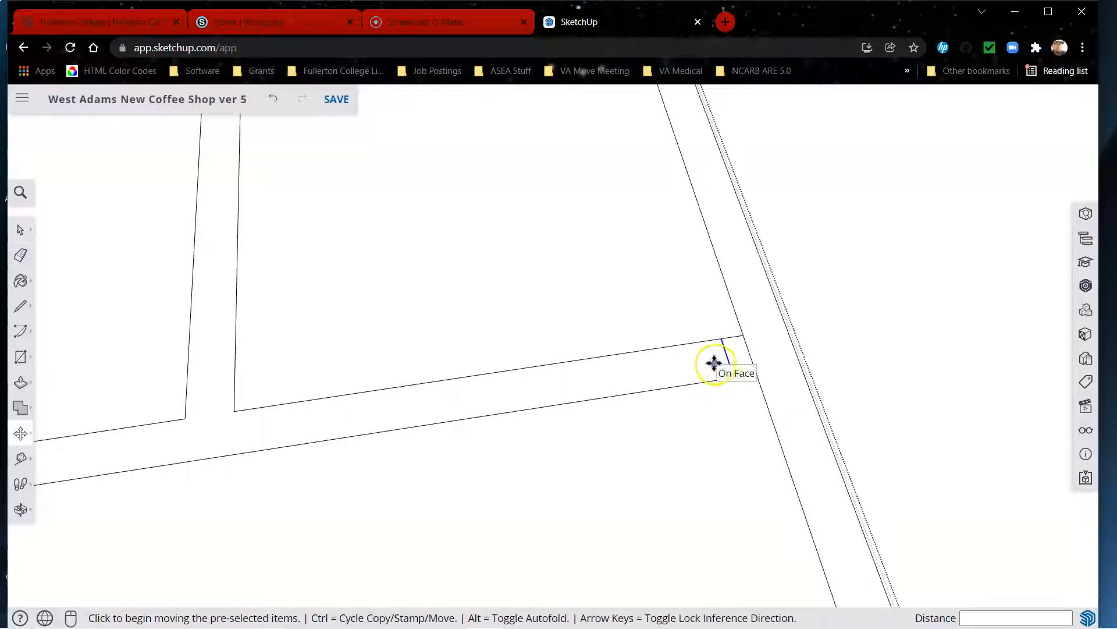
key("ctrl")
left_click(714, 363)
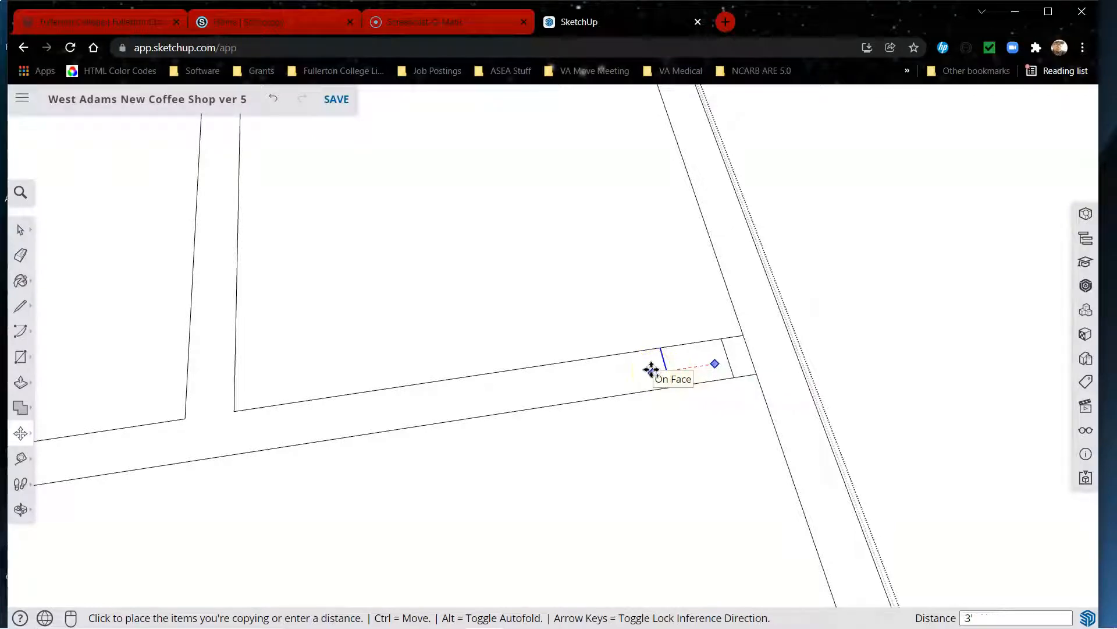
Erase the long partition's lines between the two marks and the leftover edge at the window wall to open the doorway.
key("e")
left_click_drag(630, 408, 623, 327)
left_click_drag(760, 354, 758, 356)
scroll(776, 492, "down", 3)
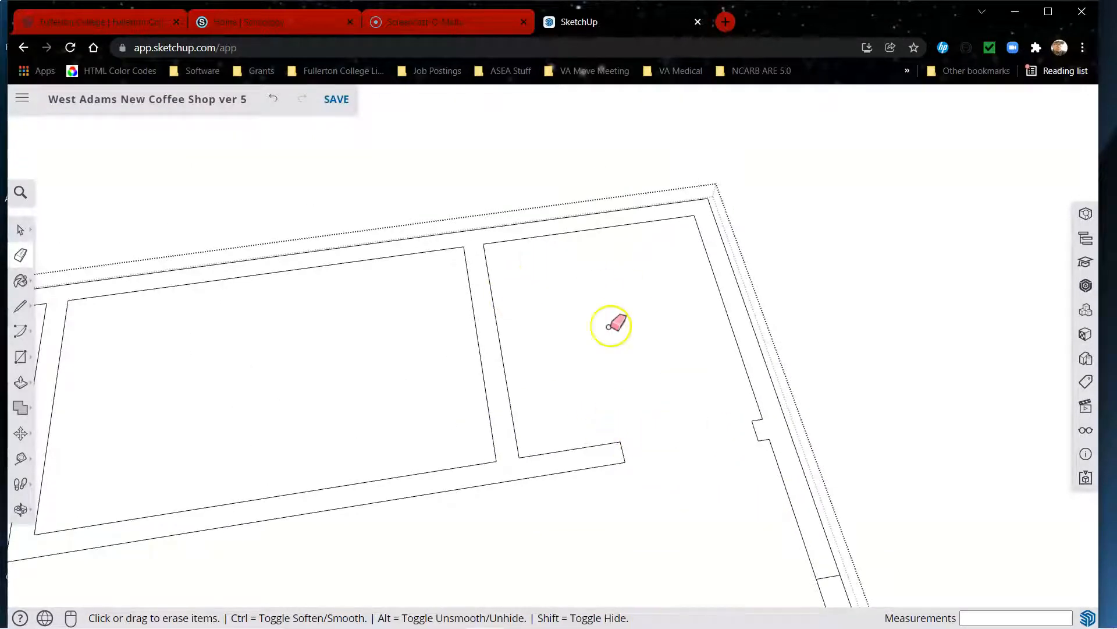
Draw a short line across the second cross partition, continuing the long partition's inner face at their corner.
scroll(651, 326, "down", 4)
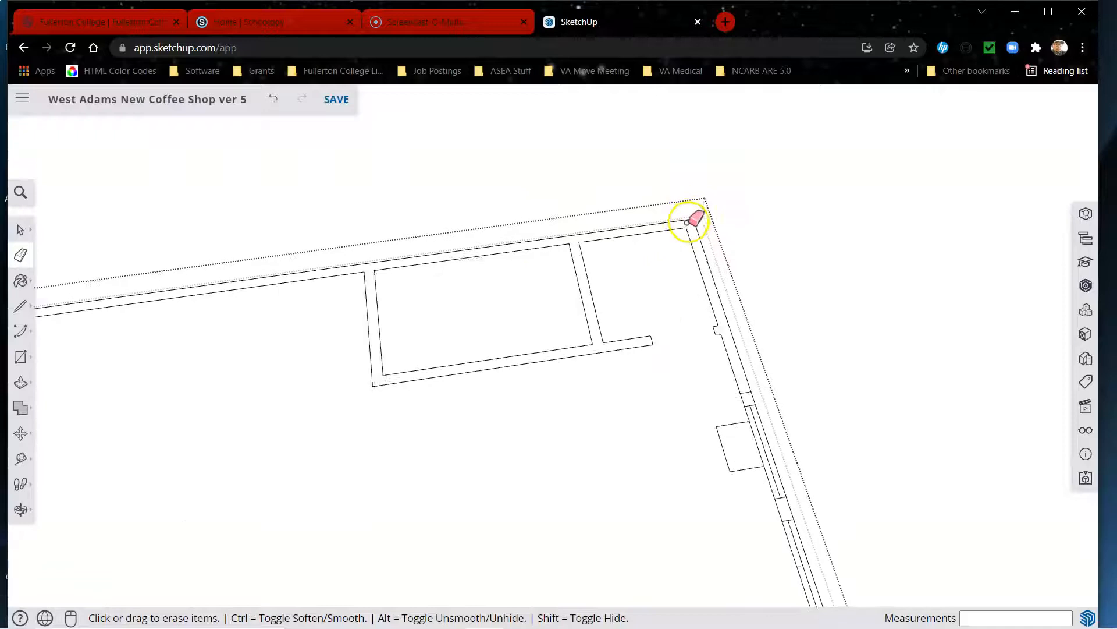
scroll(643, 276, "up", 2)
scroll(644, 276, "down", 1)
scroll(487, 332, "up", 4)
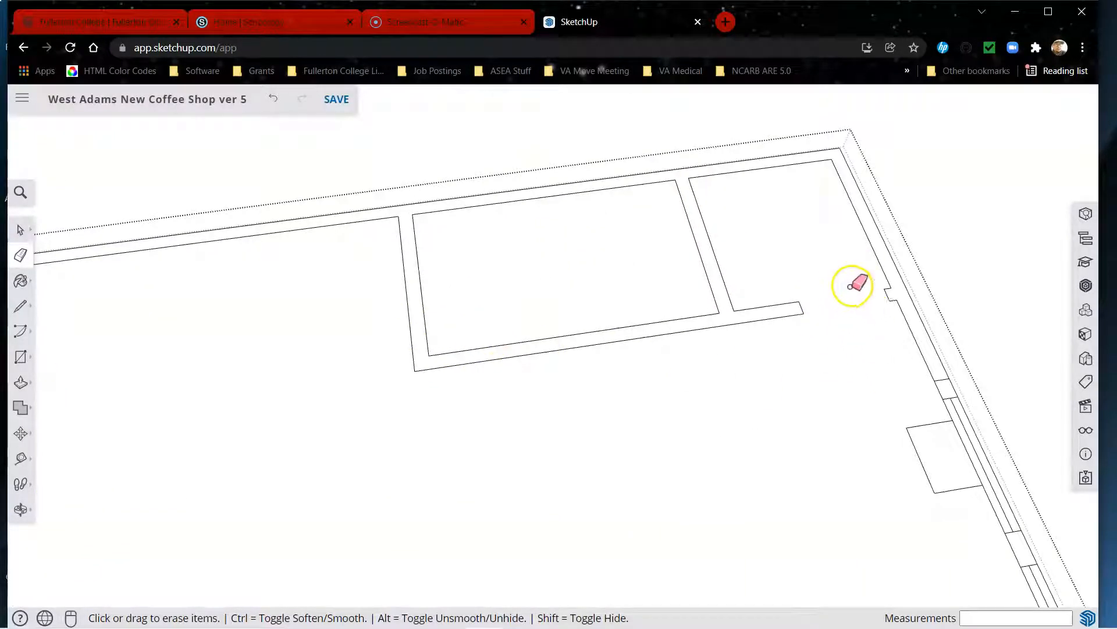
scroll(694, 405, "down", 2)
middle_click_drag(464, 362, 900, 336)
middle_click_drag(467, 329, 601, 336)
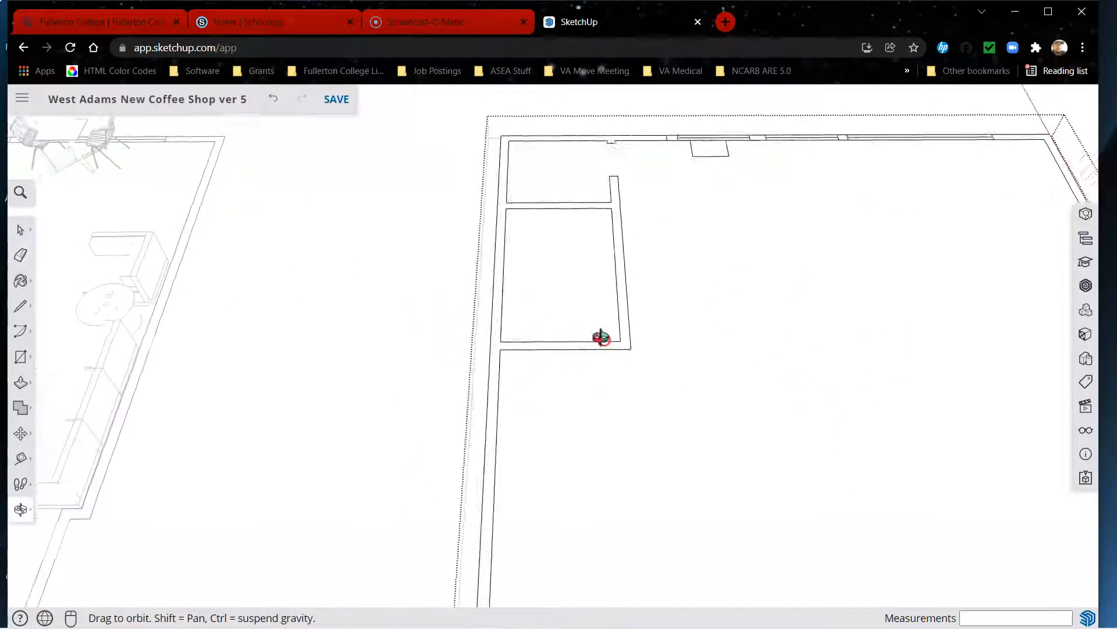
scroll(538, 340, "up", 2)
middle_click_drag(655, 376, 638, 414)
scroll(651, 347, "up", 2)
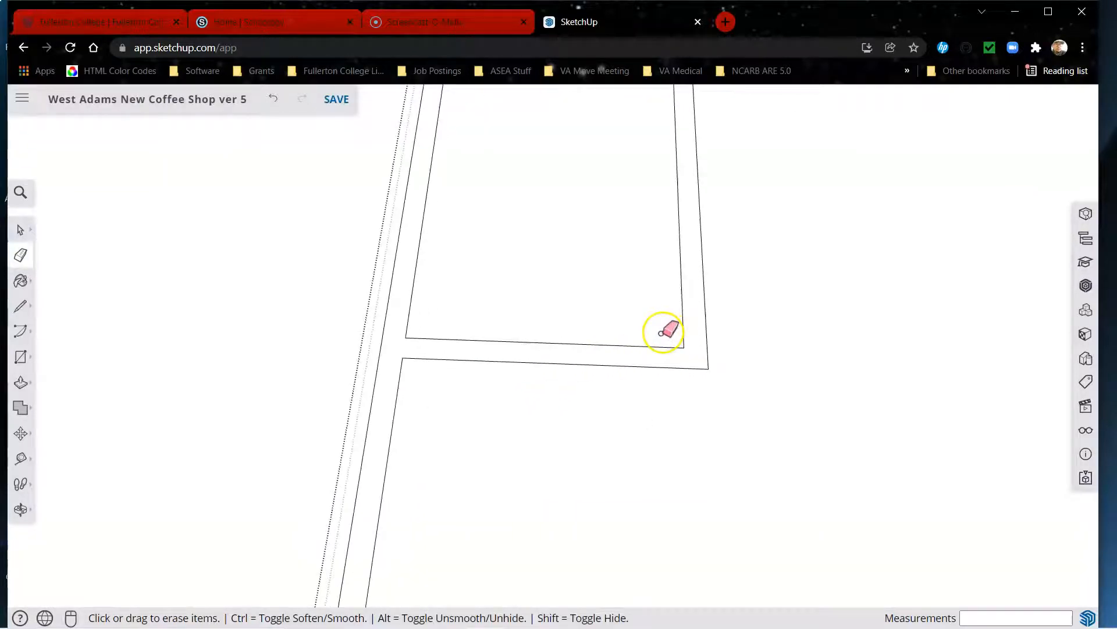
key("l")
left_click(685, 347)
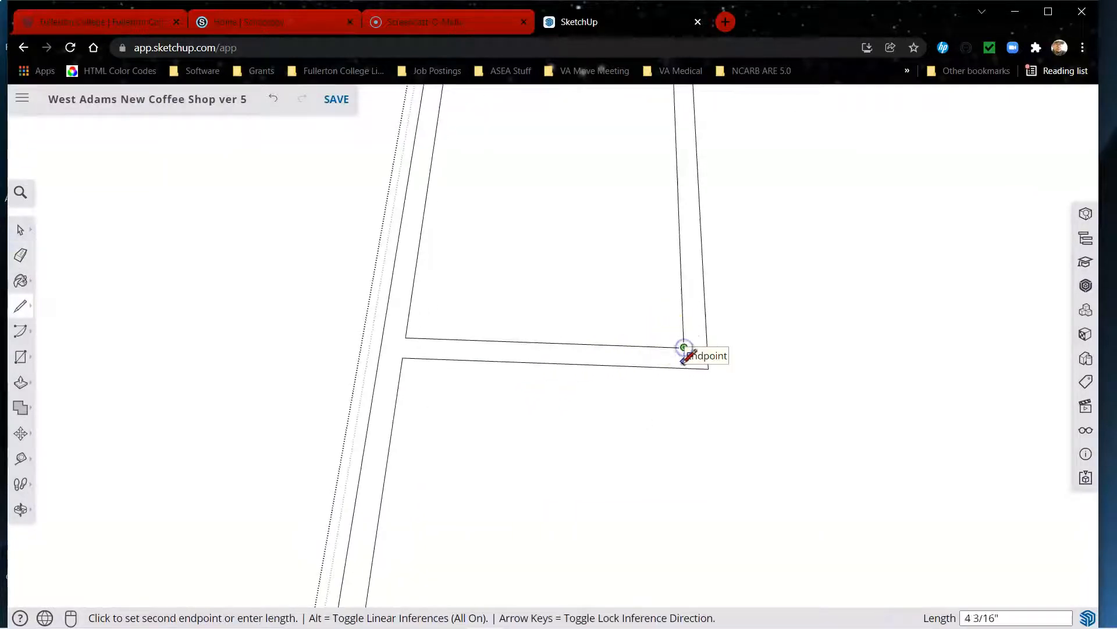
left_click(685, 367)
key("space")
Copy the short line 3" along the second cross partition toward the long wall, then copy that copy 36" farther.
scroll(662, 372, "up", 2)
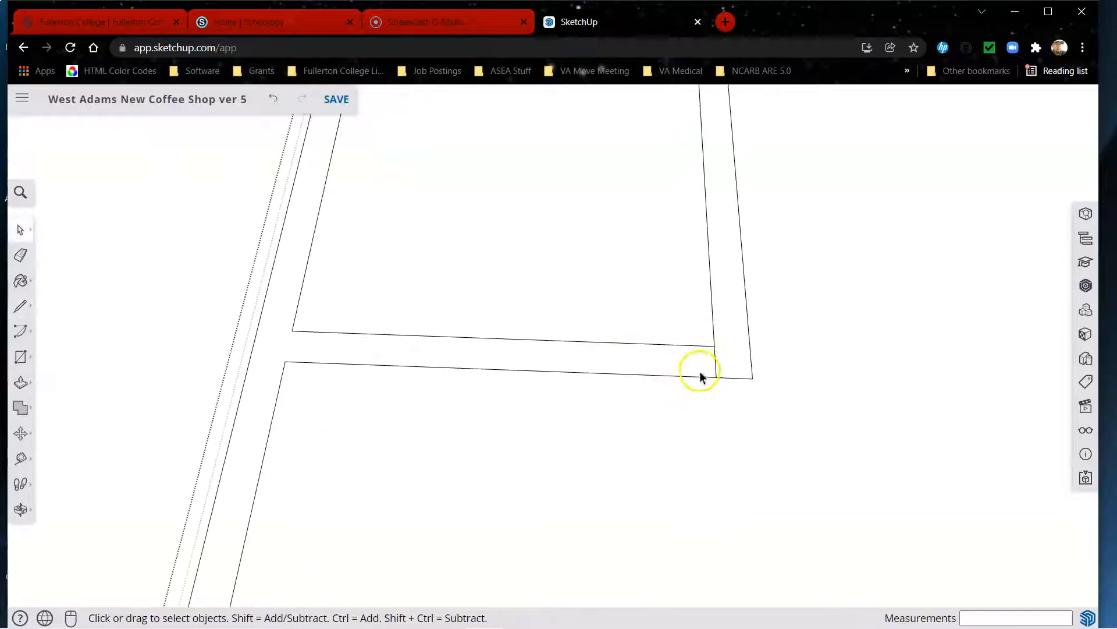
key("m")
key("ctrl")
left_click(714, 360)
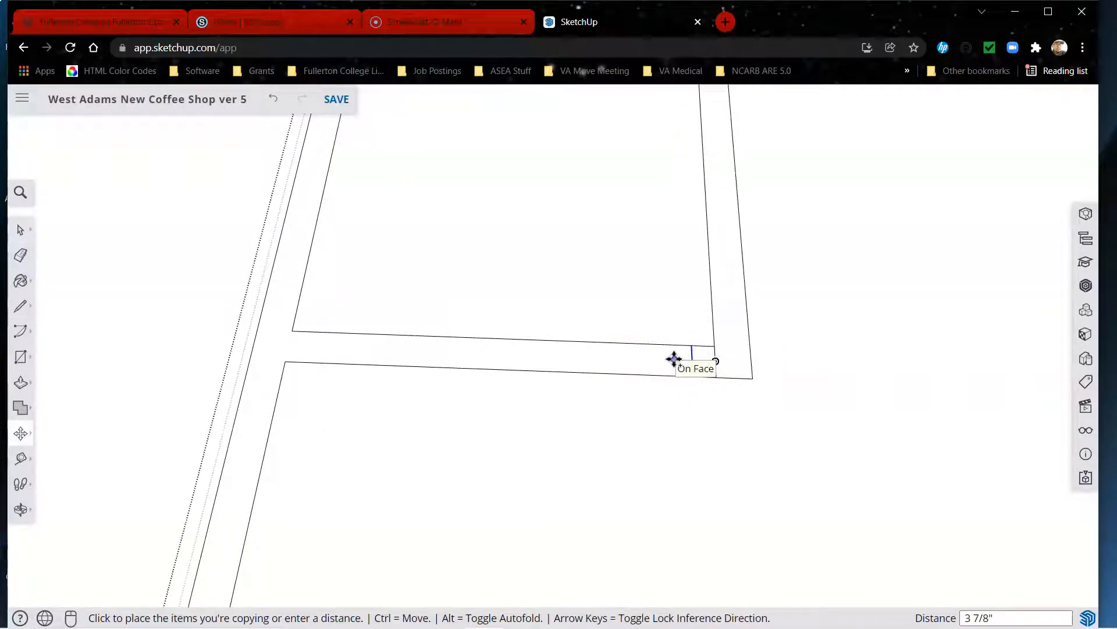
left_click(687, 355)
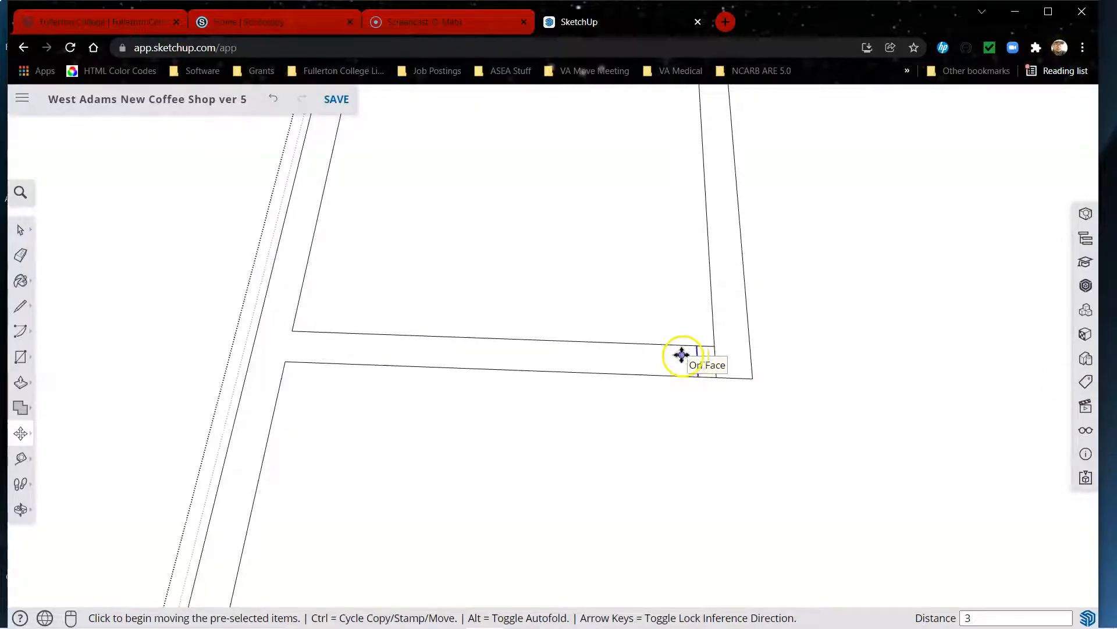
key("ctrl")
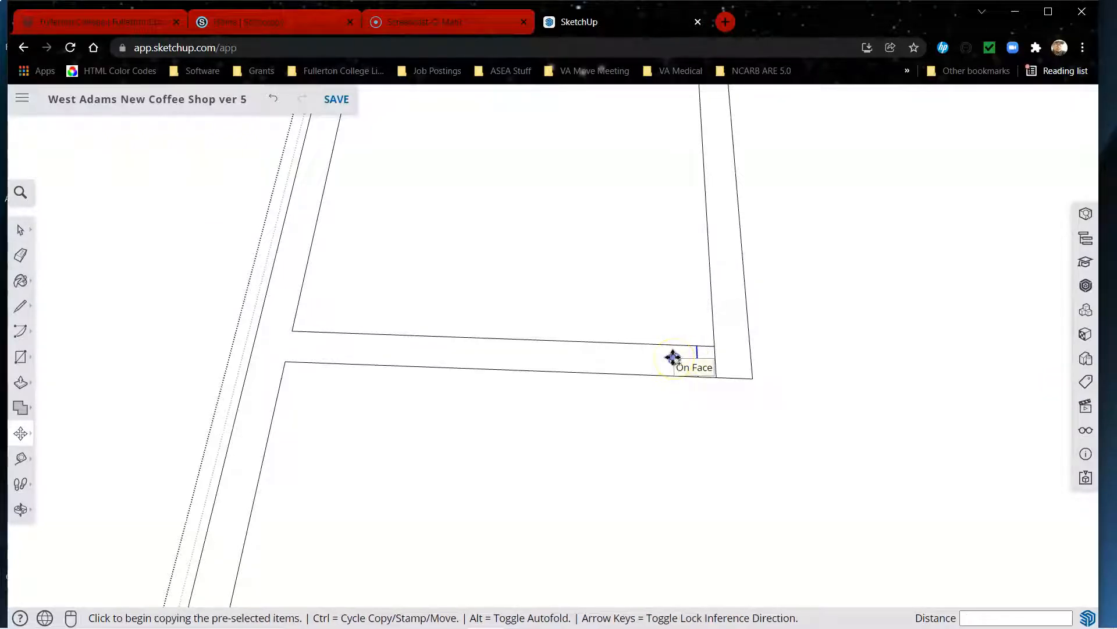
left_click(673, 357)
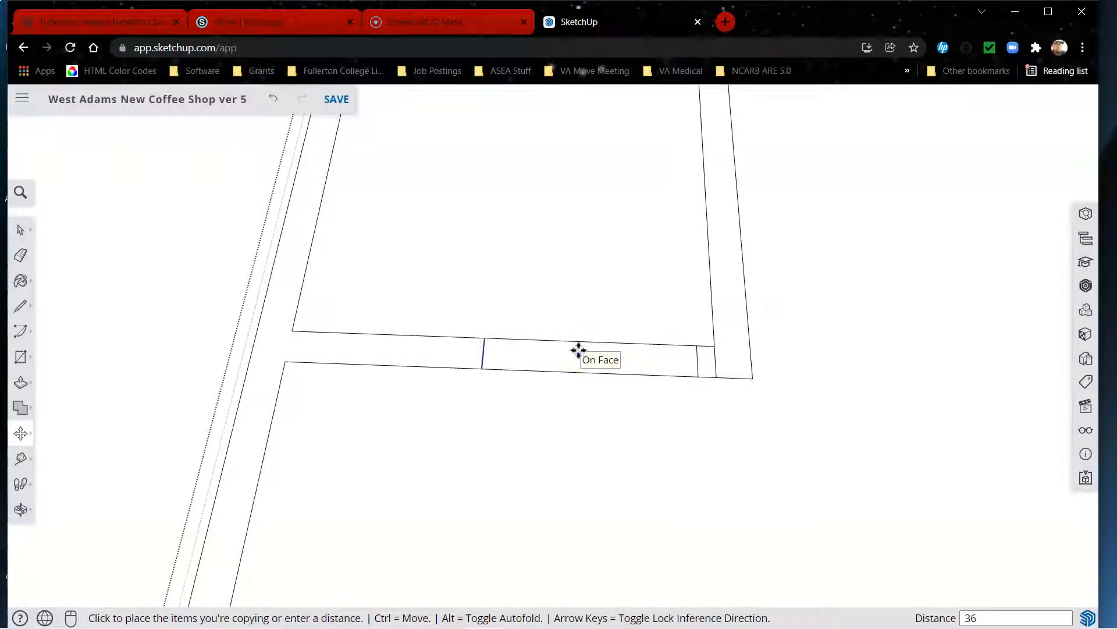
Erase the second cross partition's lines between the two marks and the leftover line at the corner to open the doorway.
key("e")
mouse_move(589, 362)
left_mouse_down()
mouse_move(604, 344)
mouse_move(764, 393)
left_mouse_up()
scroll(568, 487, "down", 6)
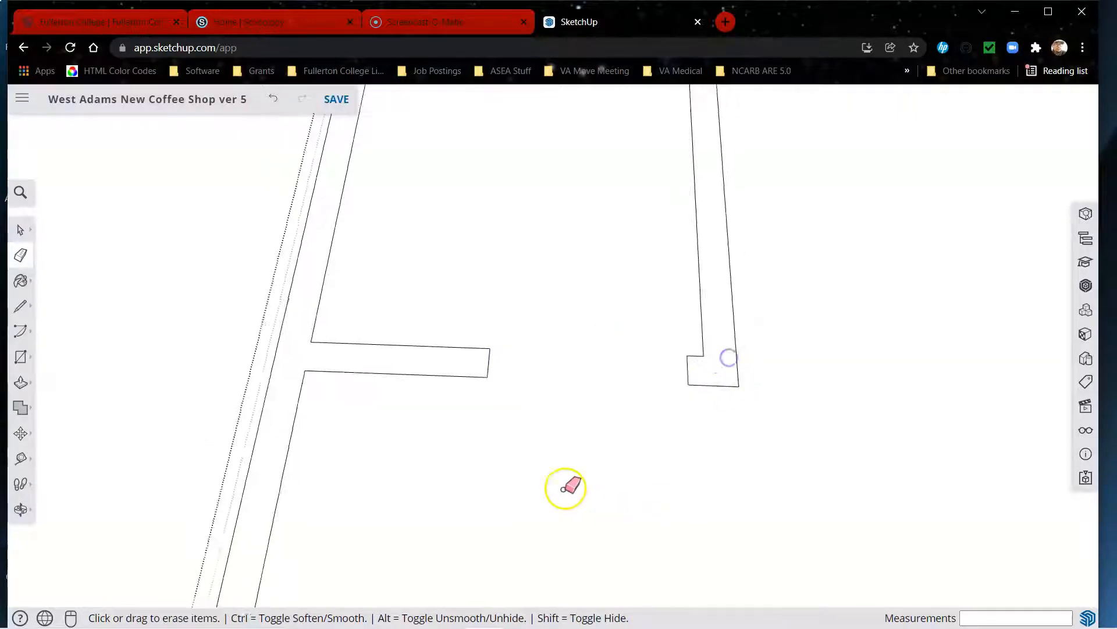
Review the two partitioned rooms and their door openings in the plan copy and compare them with the furnished original plan.
mouse_move(673, 474)
middle_mouse_down()
mouse_move(586, 484)
mouse_move(371, 466)
mouse_move(564, 425)
mouse_move(591, 439)
mouse_move(406, 427)
mouse_move(575, 314)
middle_mouse_up()
scroll(587, 297, "up", 2)
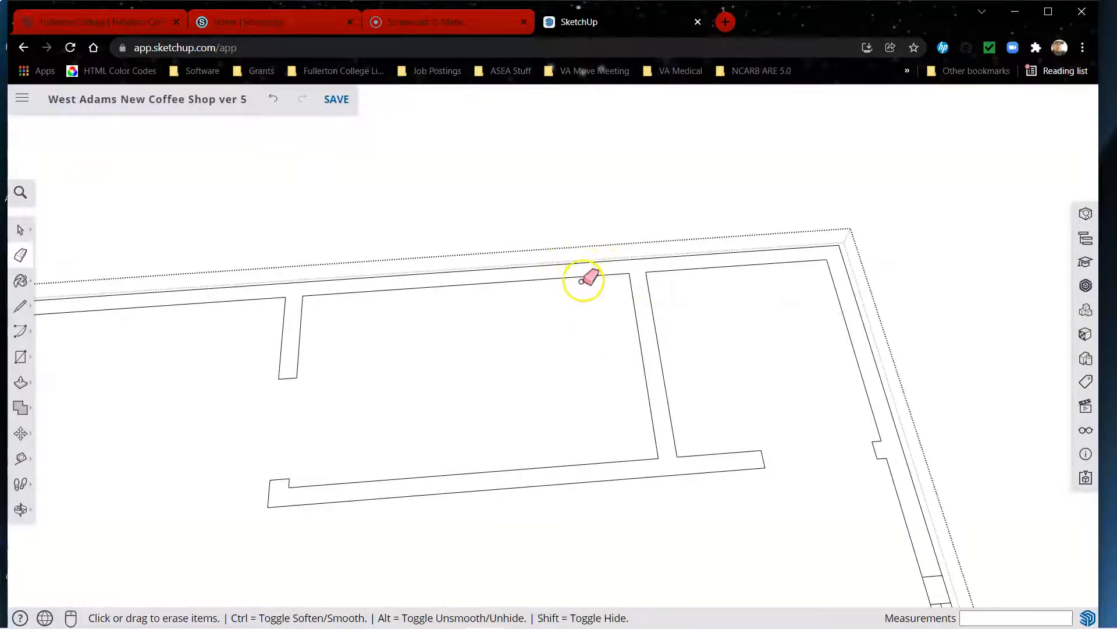
scroll(581, 282, "down", 2)
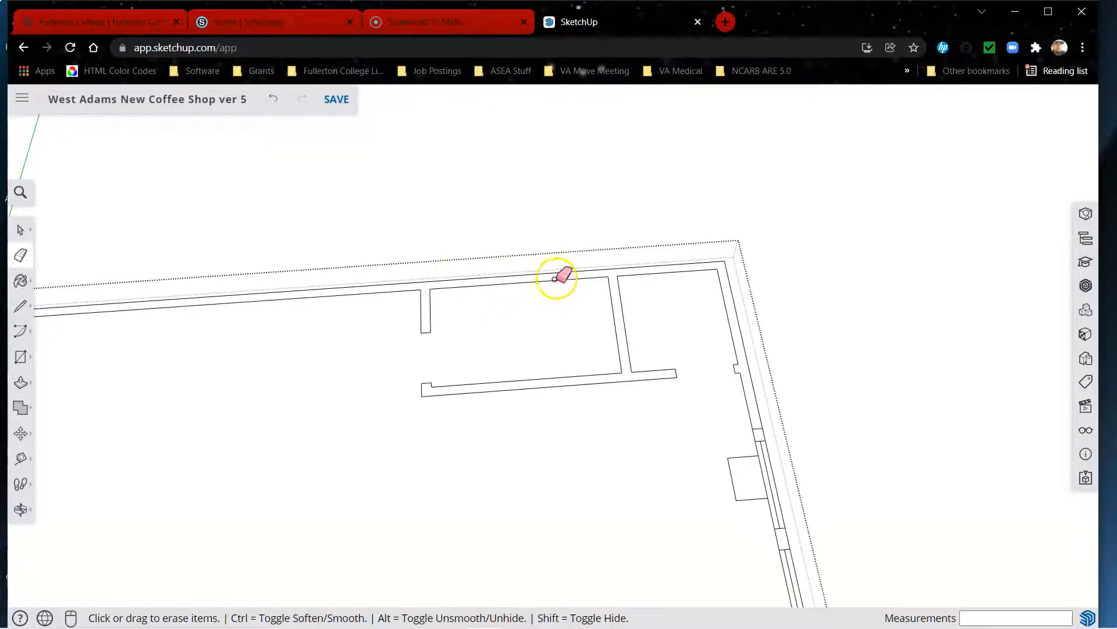
scroll(669, 320, "down", 2)
scroll(624, 319, "up", 2)
scroll(626, 322, "down", 3)
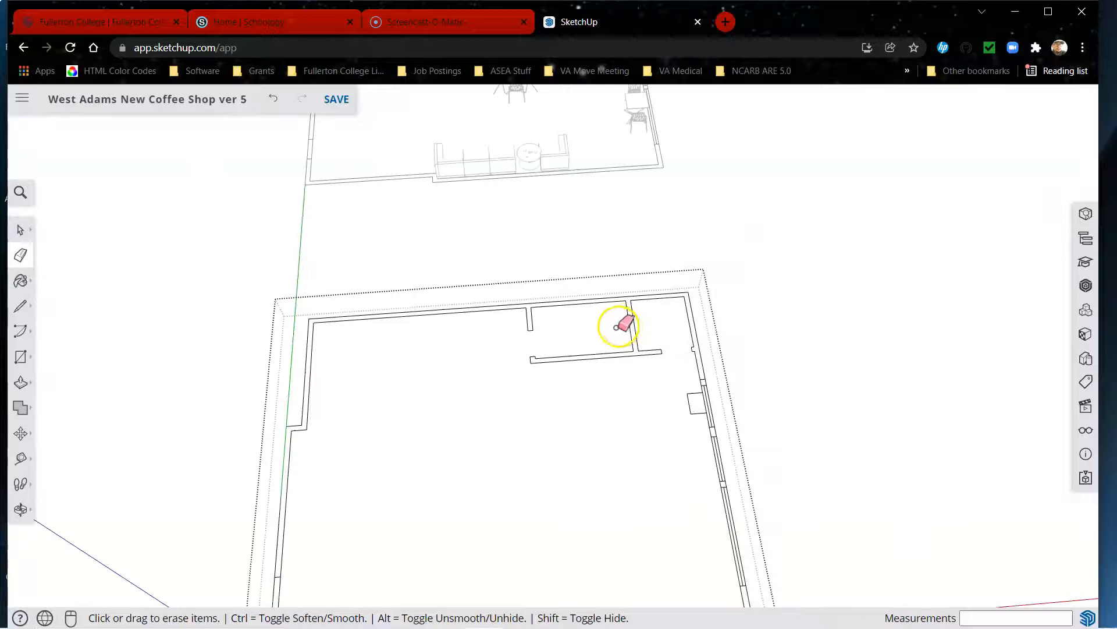
scroll(622, 324, "up", 2)
scroll(621, 324, "down", 2)
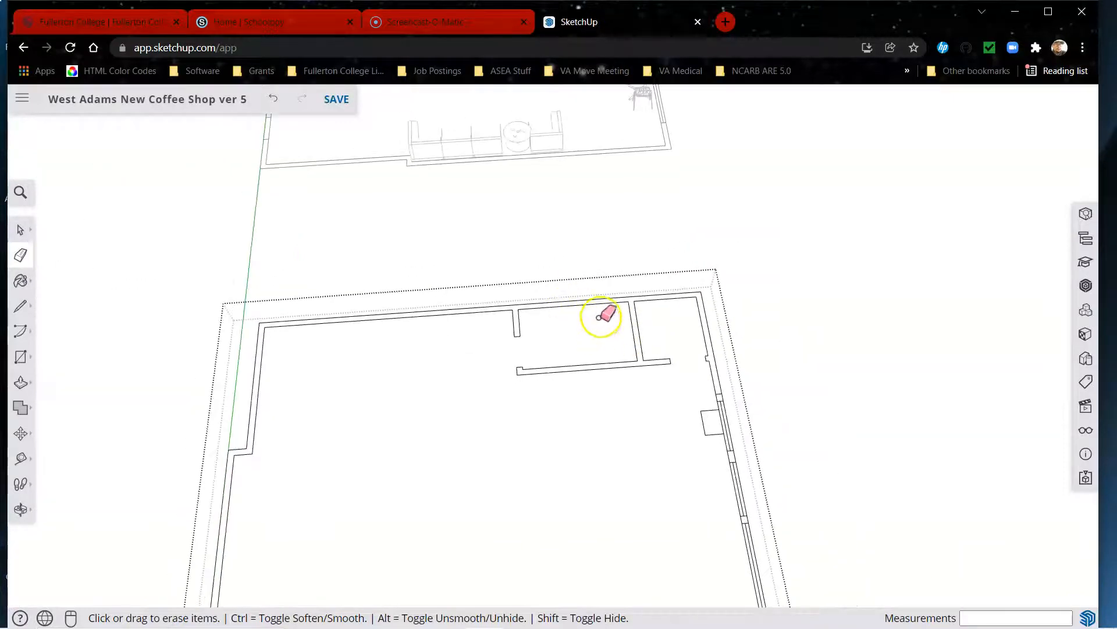
scroll(605, 326, "down", 3)
scroll(598, 221, "up", 3)
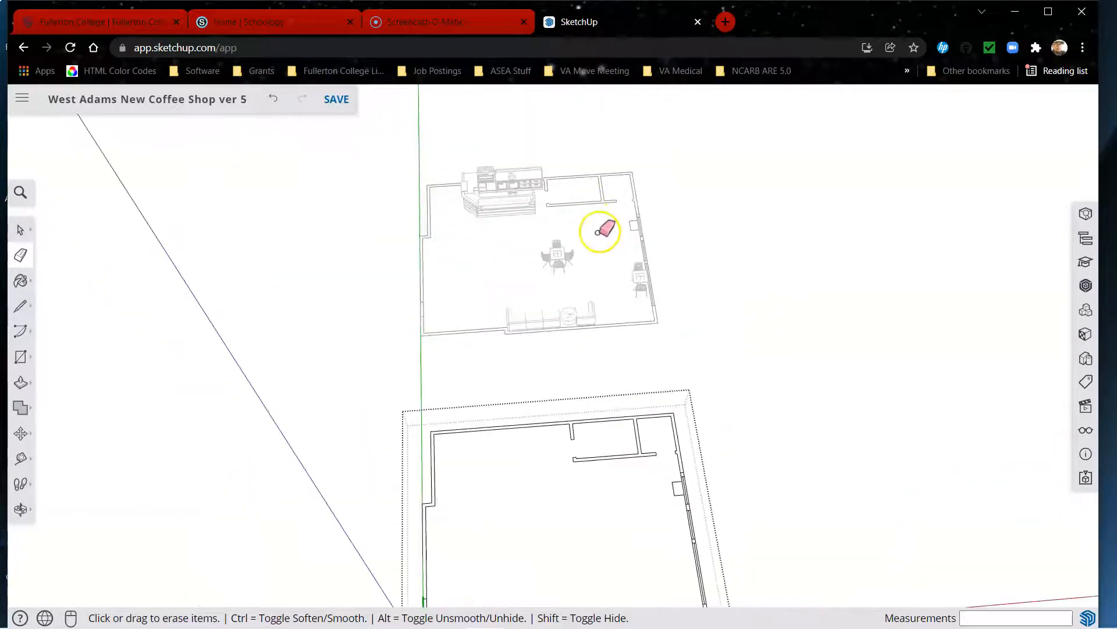
scroll(643, 395, "down", 3)
scroll(633, 403, "up", 4)
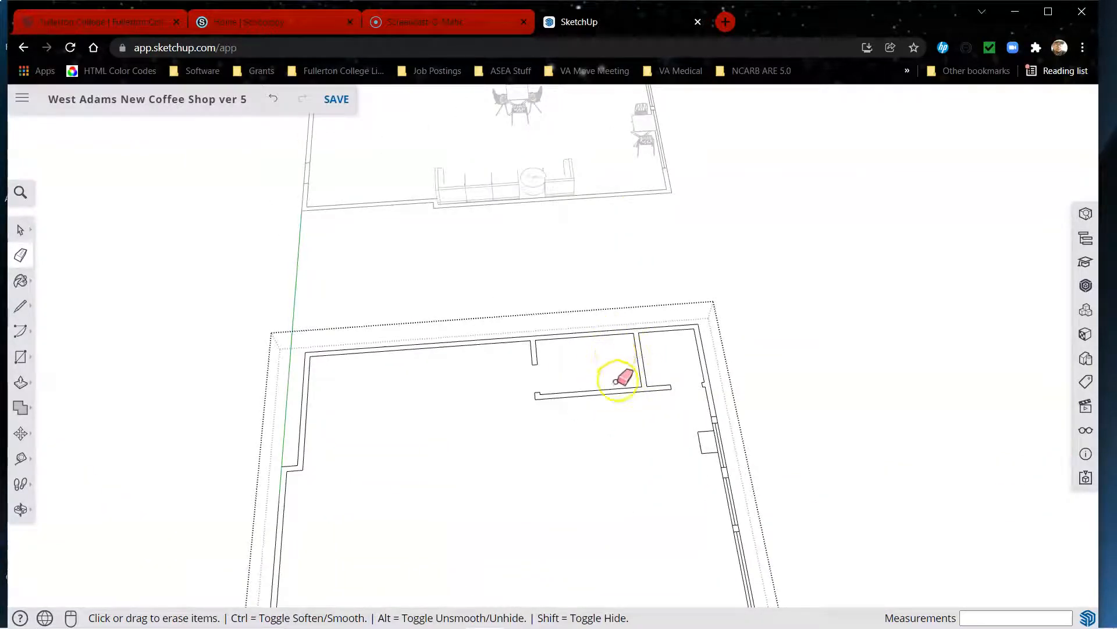
scroll(649, 416, "down", 3)
scroll(606, 237, "up", 5)
scroll(532, 175, "down", 3)
Draw a rectangle about 3' 10" by 2' 4" in the corner where the cross partition meets the outer wall in the furnished plan's room.
key("space")
scroll(597, 207, "up", 5)
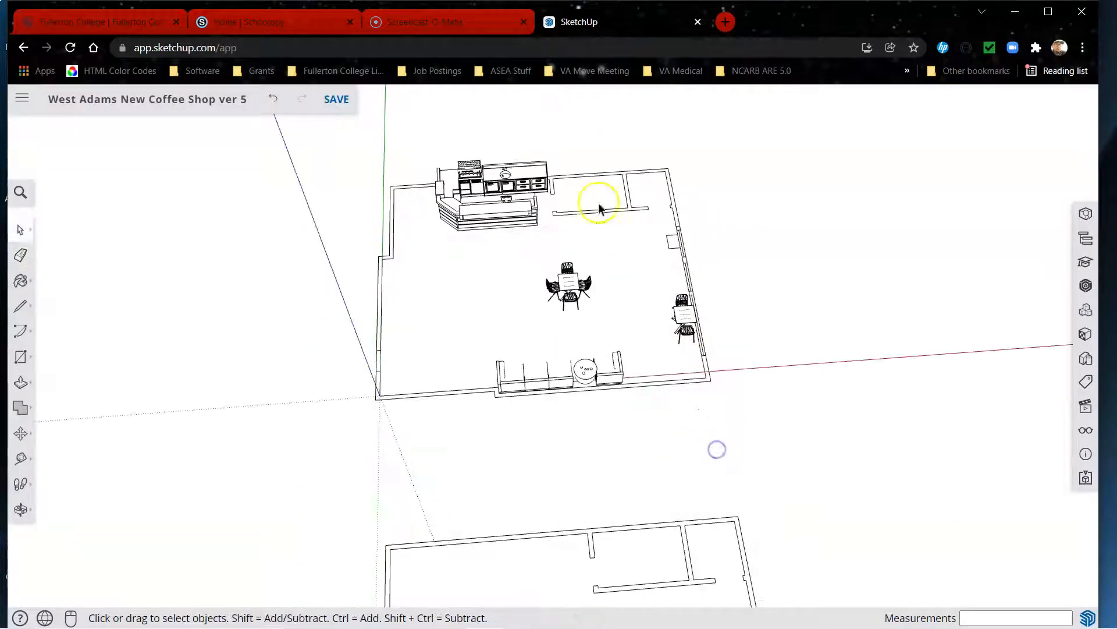
mouse_move(577, 238)
middle_mouse_down()
mouse_move(794, 270)
mouse_move(875, 412)
middle_mouse_up()
scroll(571, 262, "up", 5)
middle_click_drag(531, 347, 781, 253)
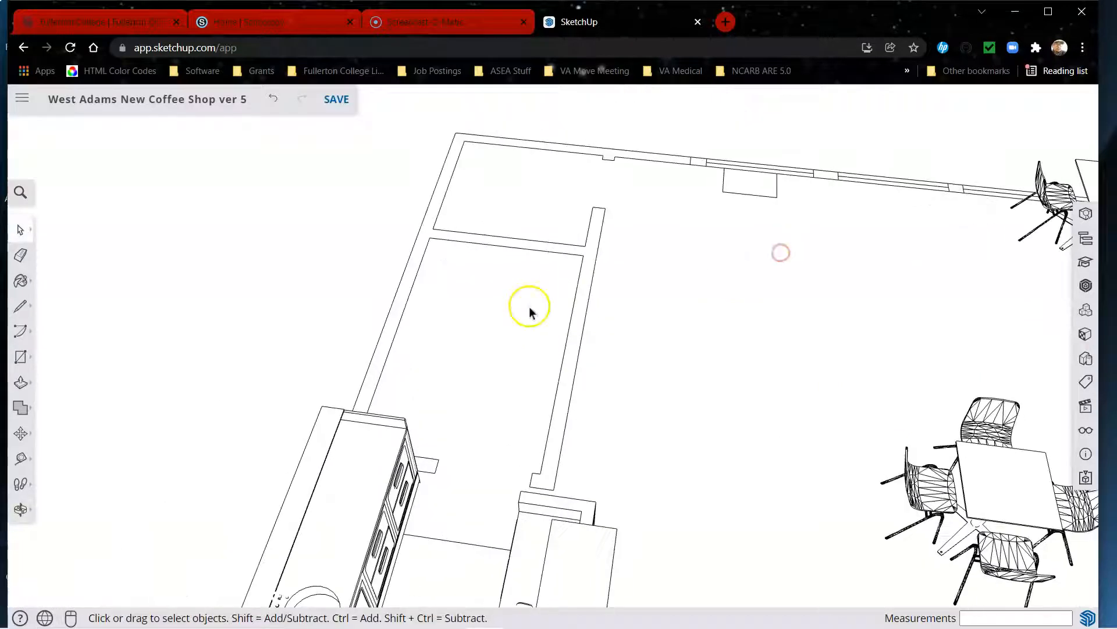
scroll(457, 237, "up", 3)
key("r")
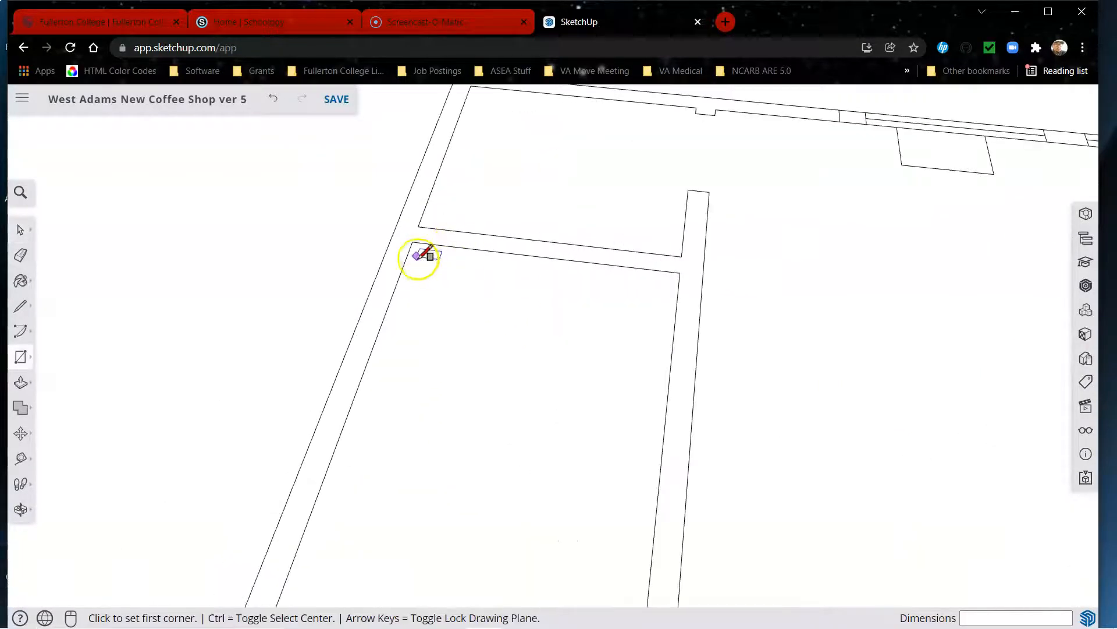
left_click(412, 240)
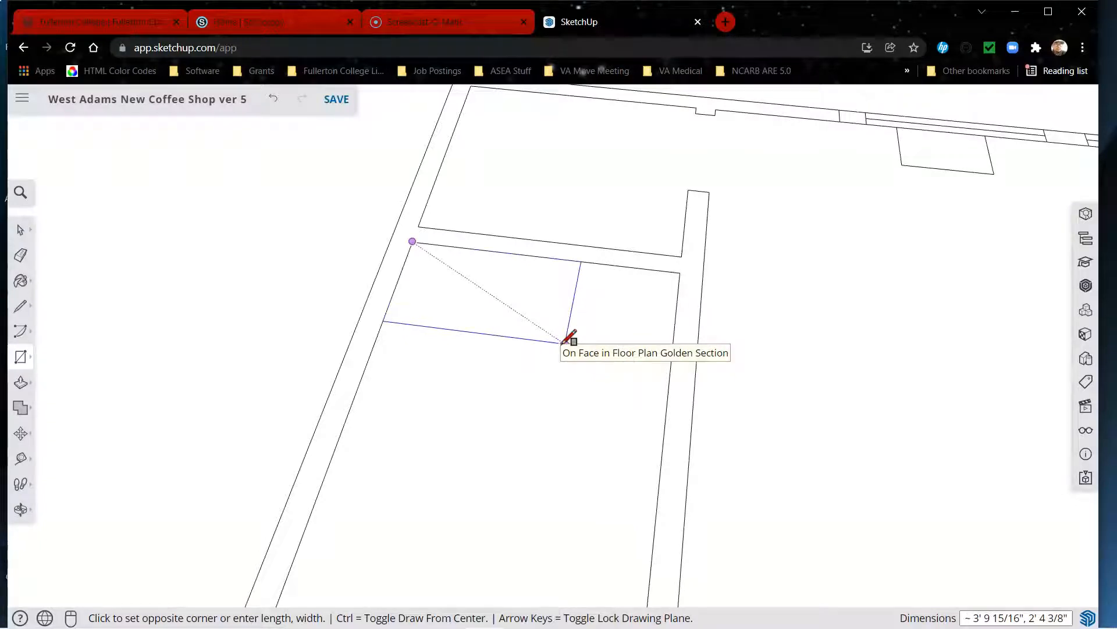
left_click(562, 343)
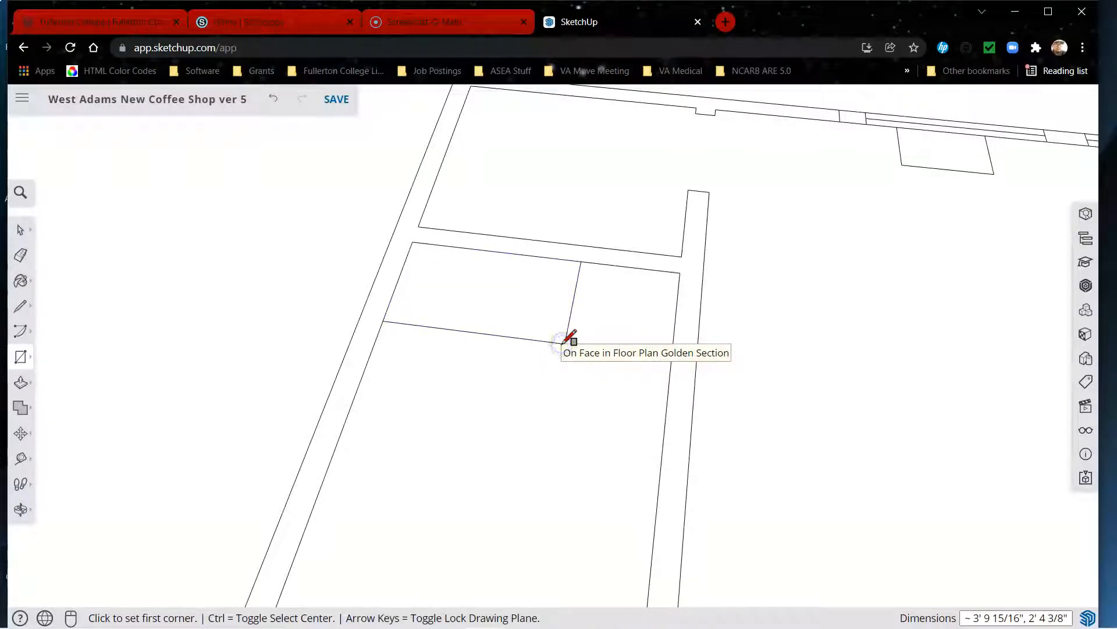
Push/pull the corner rectangle up 6' to form a tall cabinet.
key("p")
left_click(494, 309)
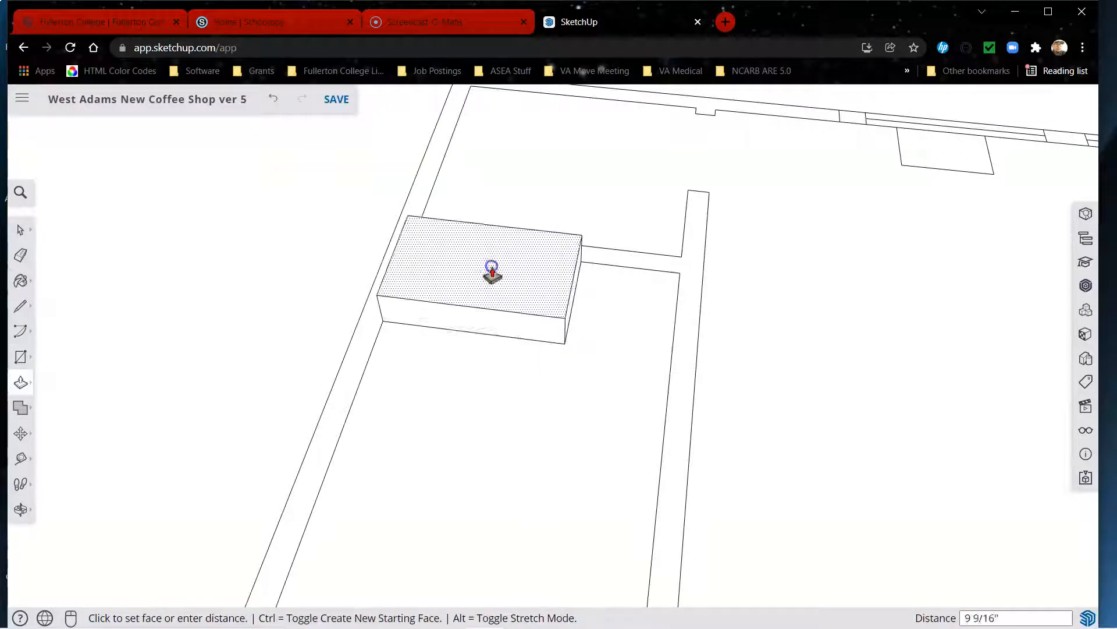
scroll(491, 256, "down", 1)
scroll(491, 256, "down", 1)
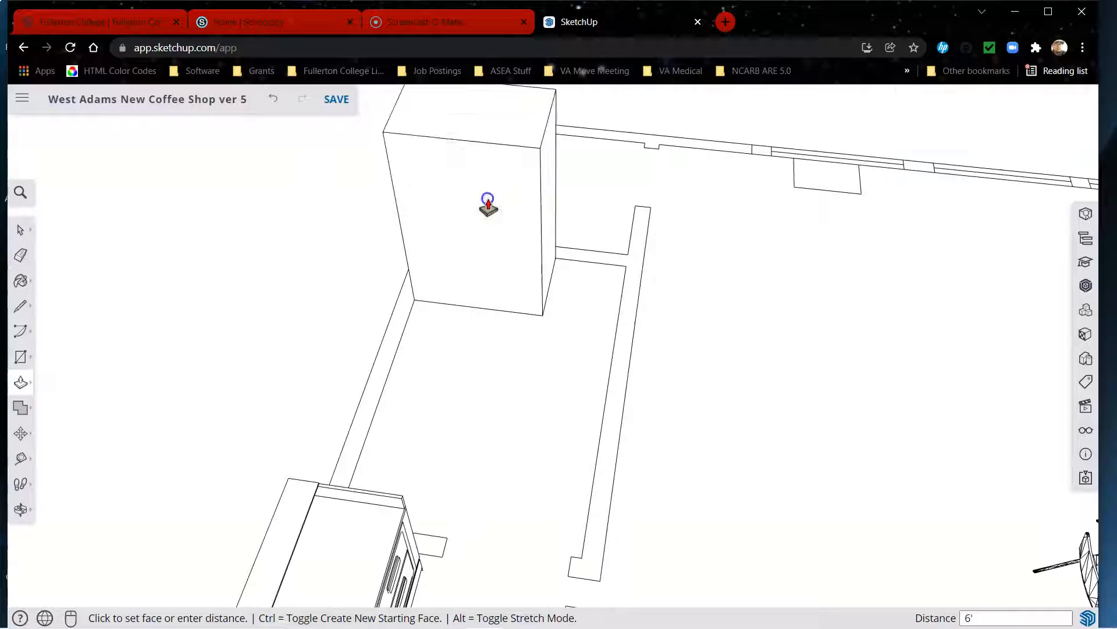
left_click(489, 204)
scroll(617, 352, "down", 3)
scroll(528, 307, "up", 3)
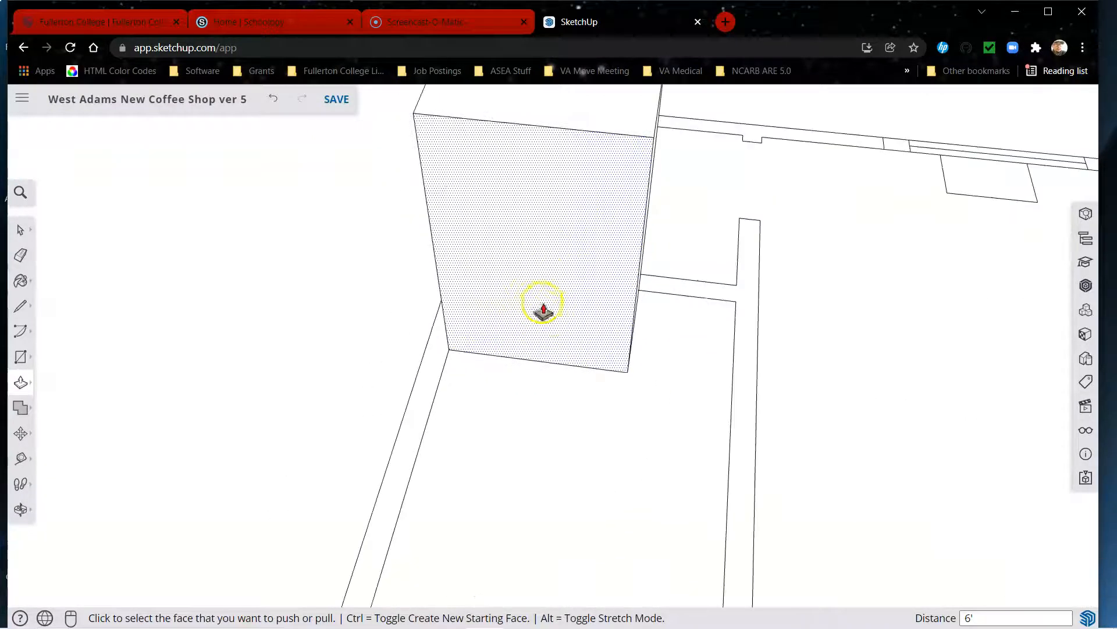
Draw a vertical line between the midpoints of the cabinet front's bottom and top edges, and copy it slightly toward the long partition.
key("l")
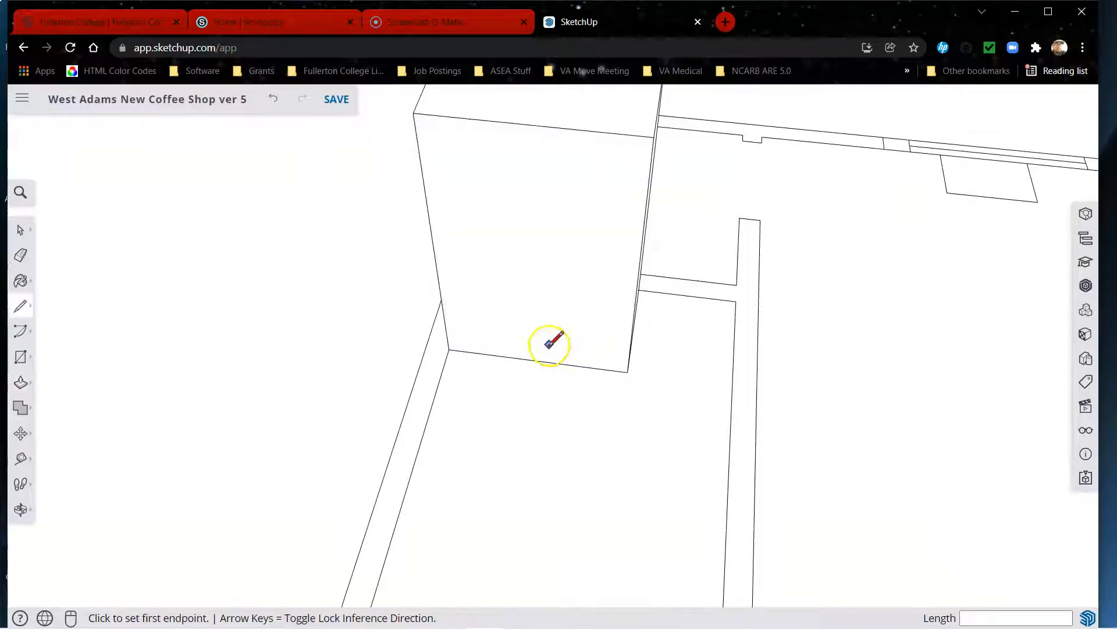
left_click(537, 361)
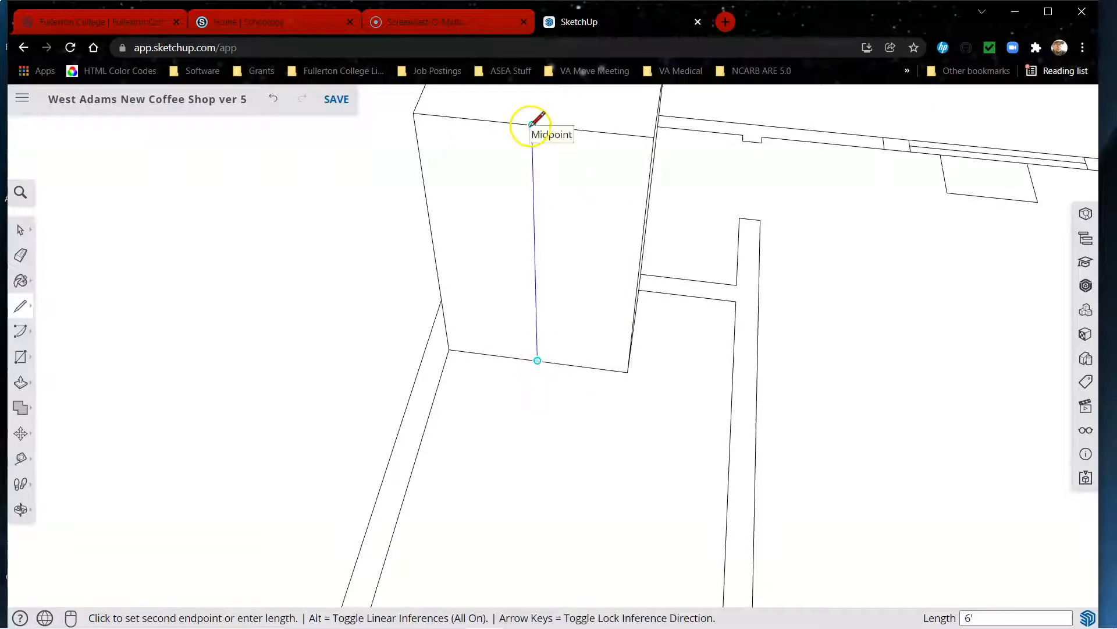
left_click(532, 124)
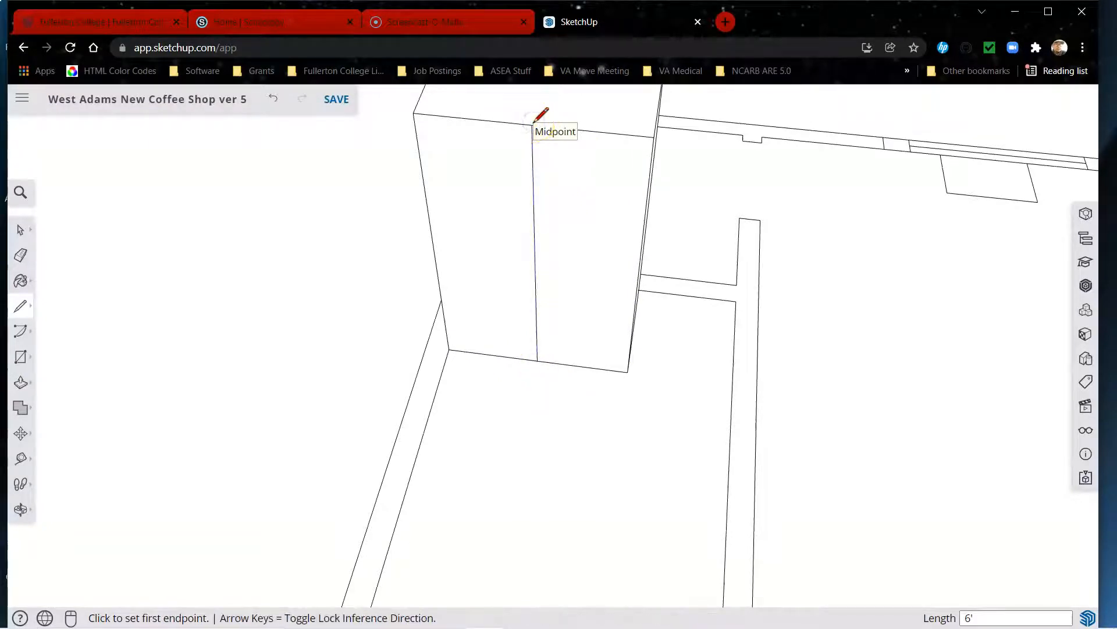
key("space")
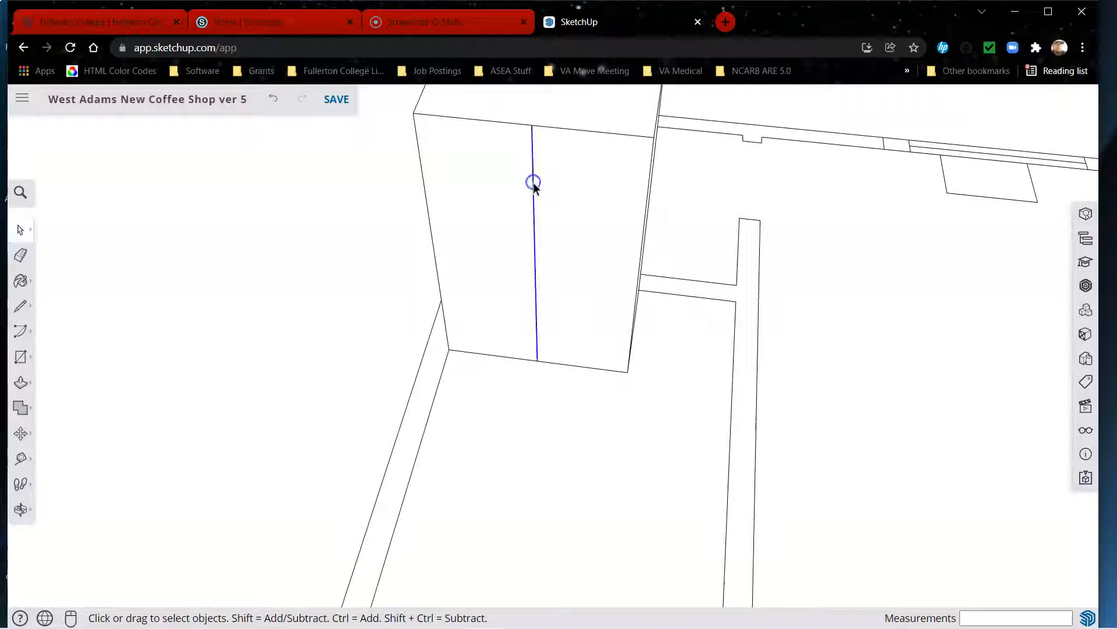
key("m")
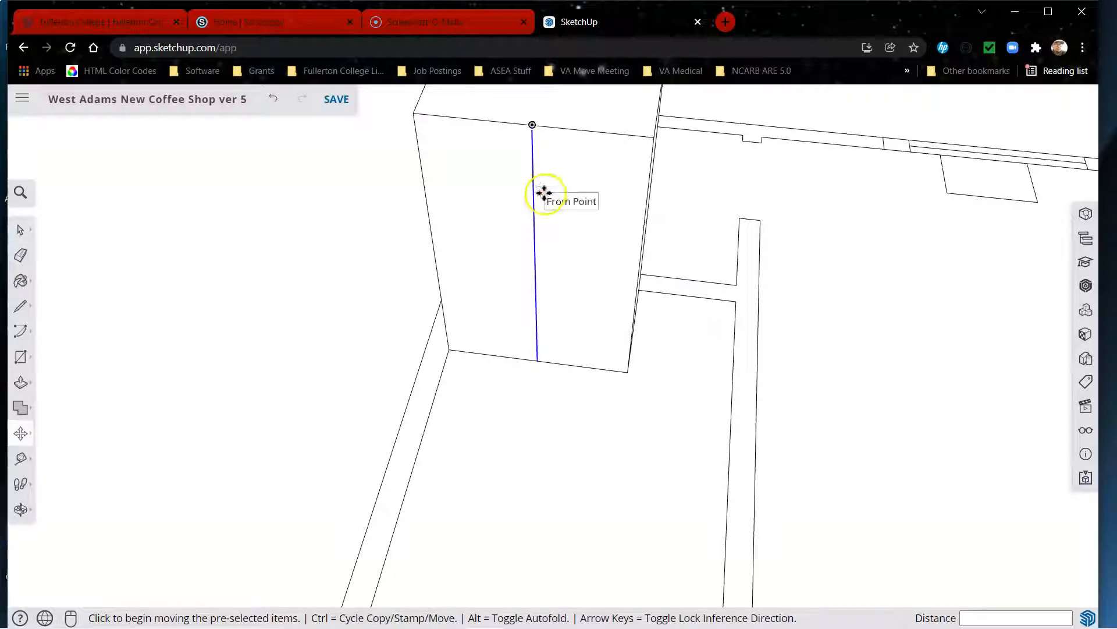
key("ctrl")
left_click(544, 194)
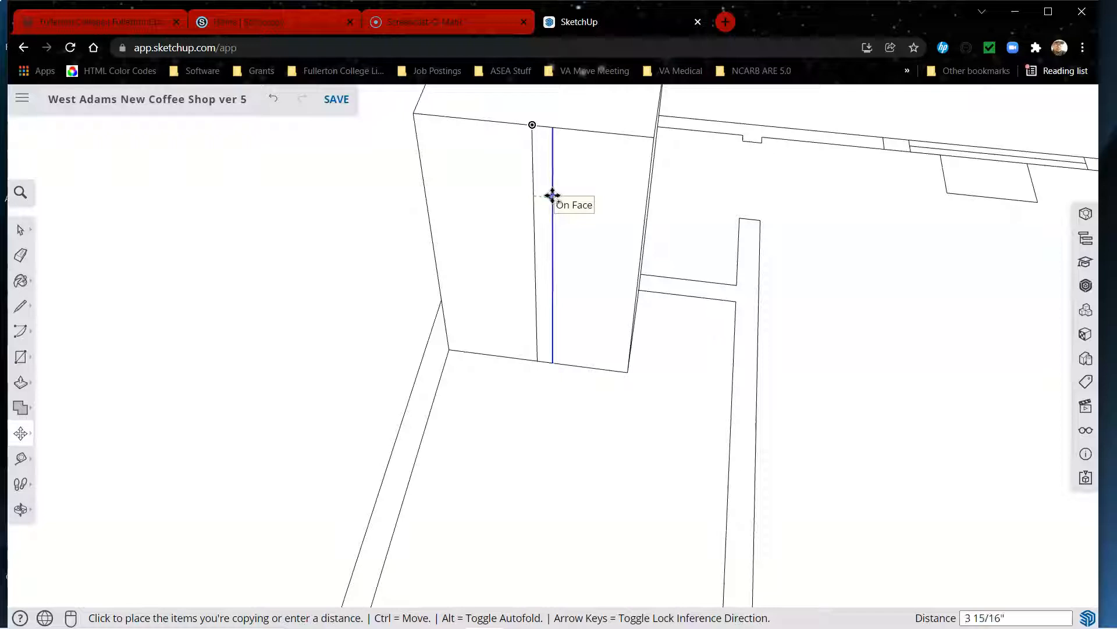
left_click_drag(552, 192, 547, 189)
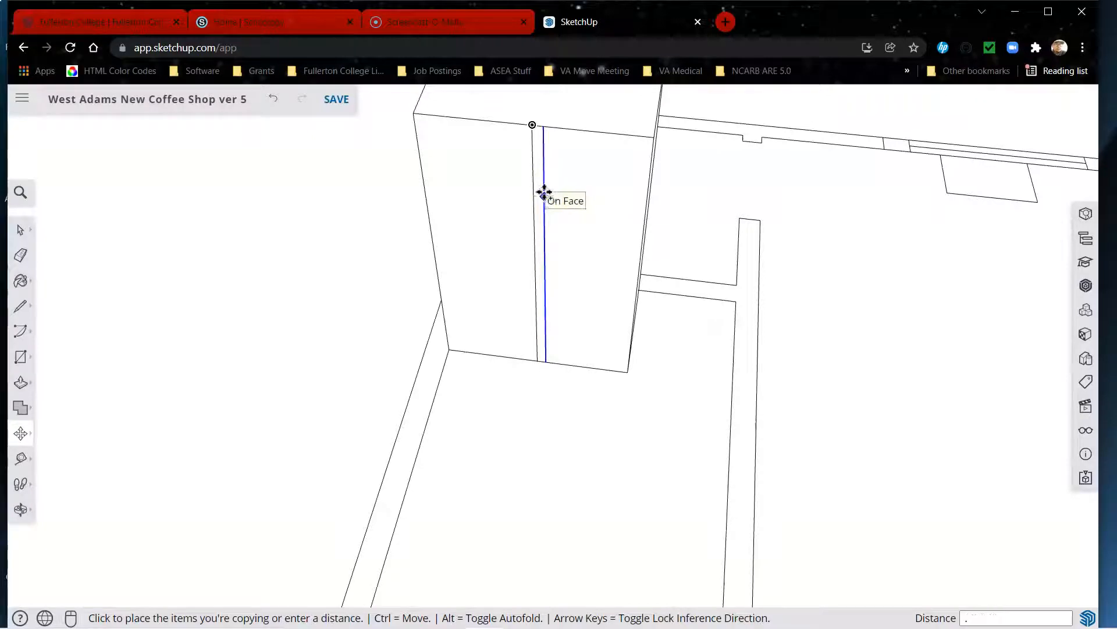
key("Return")
scroll(510, 202, "up", 3)
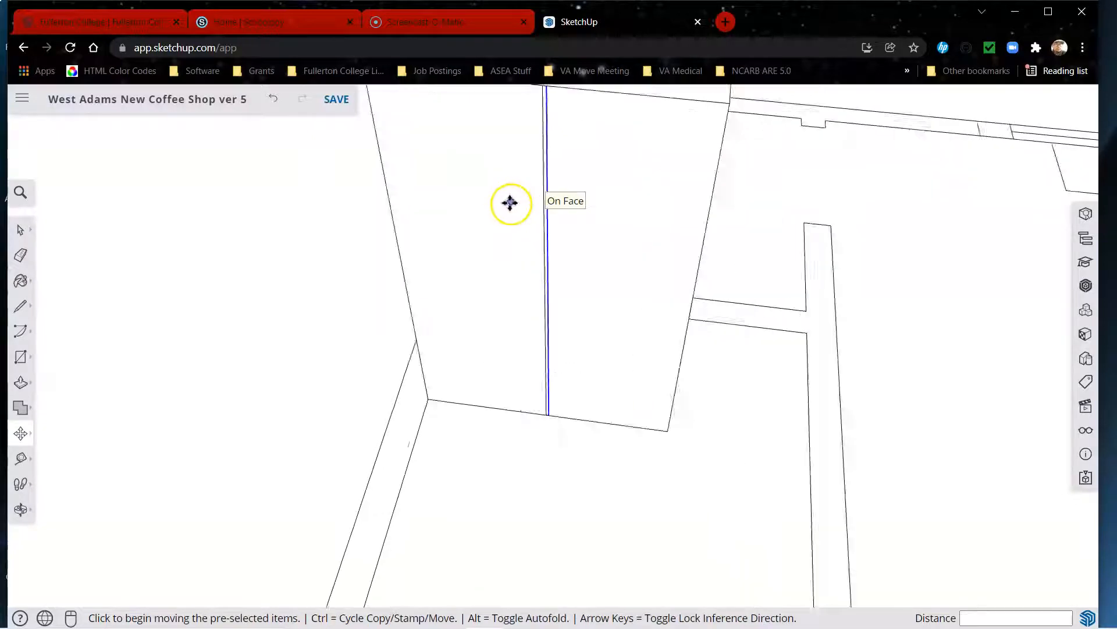
Copy the centre line slightly toward the outer wall, then erase the original centre line to leave a narrow strip.
key("space")
left_click(557, 187)
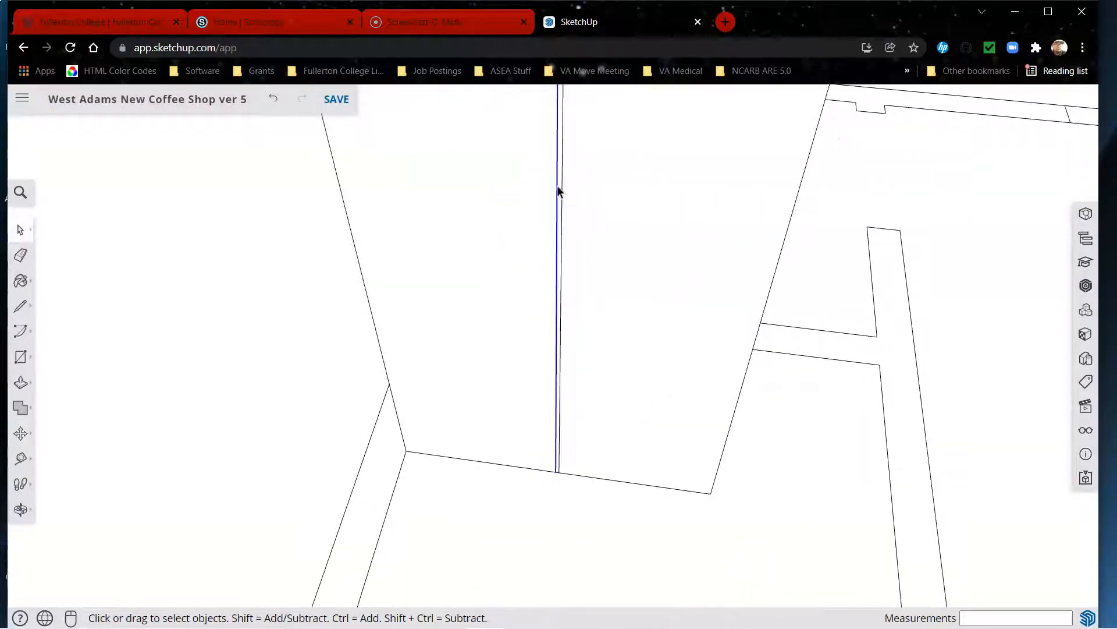
key("m")
key("ctrl")
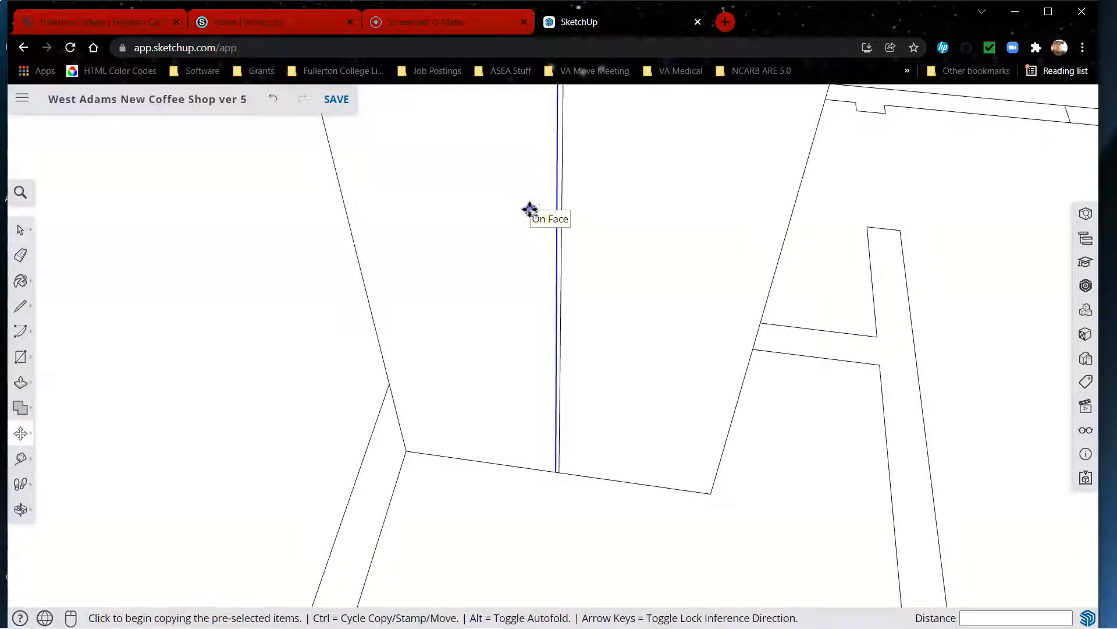
left_click(530, 210)
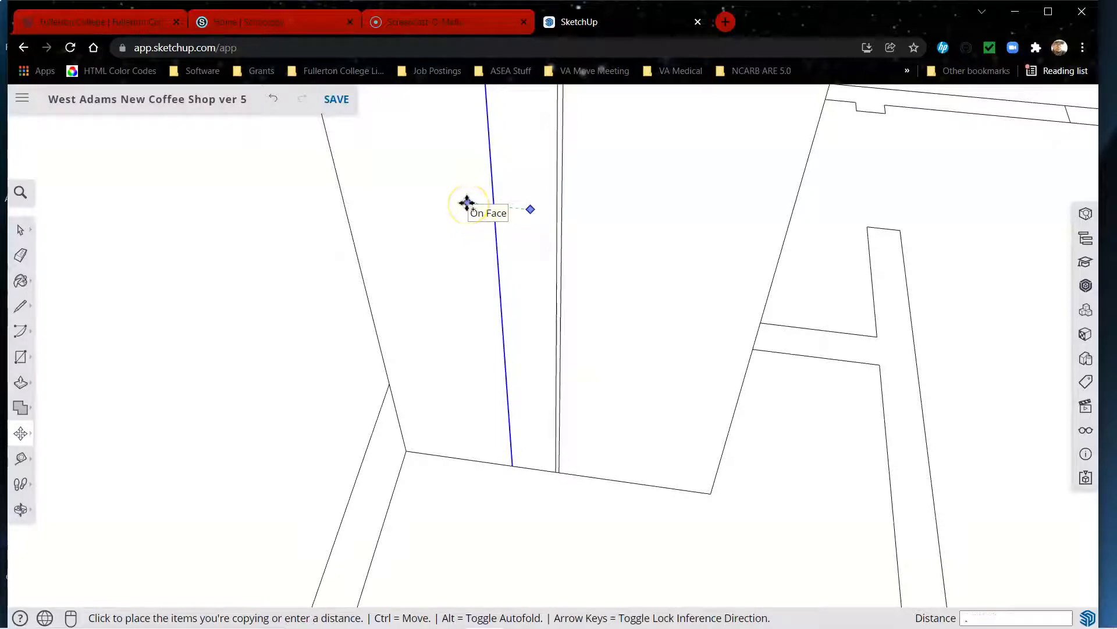
key("Return")
key("e")
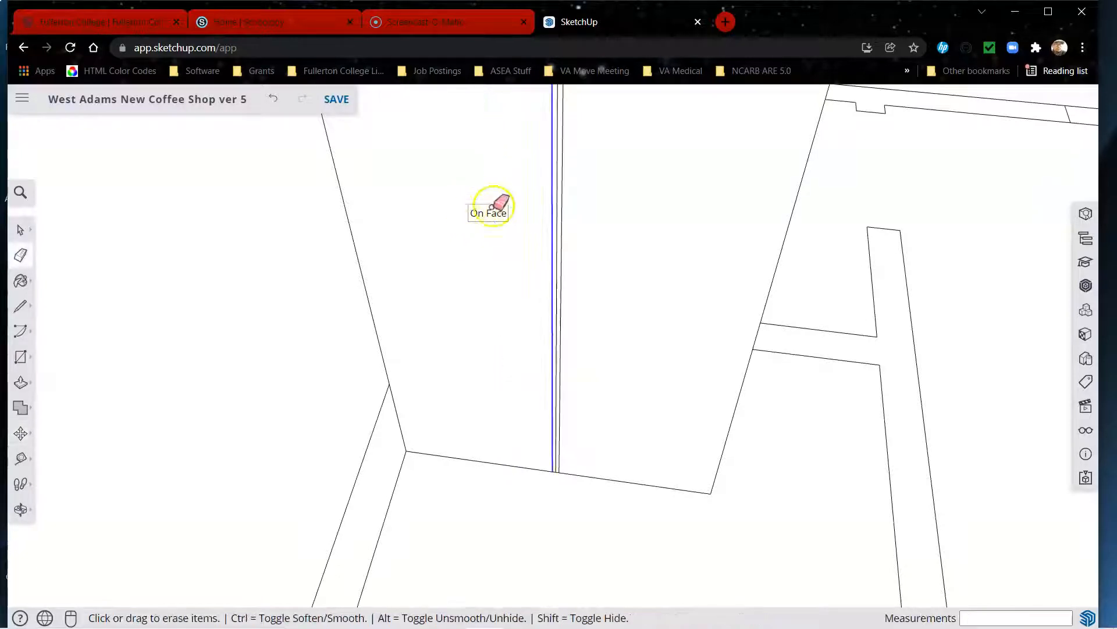
left_click(559, 191)
Push the narrow strip on the cabinet front inward 15/16" to form a groove between the doors.
mouse_move(646, 252)
middle_mouse_down()
mouse_move(525, 305)
mouse_move(559, 437)
middle_mouse_up()
scroll(536, 329, "down", 4)
scroll(543, 349, "up", 4)
key("p")
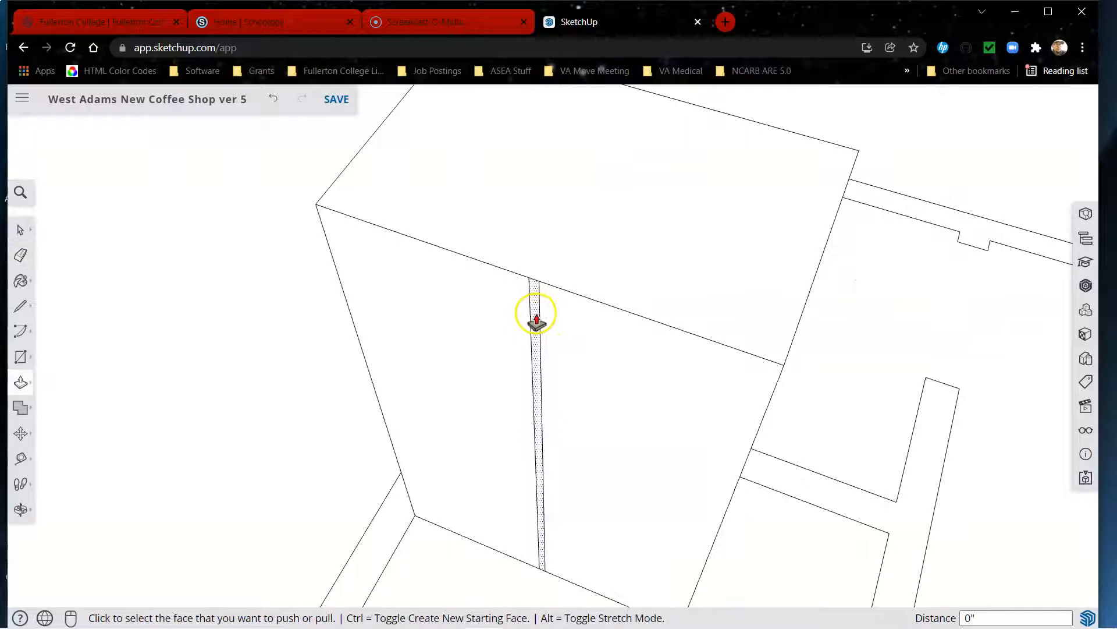
left_click(535, 317)
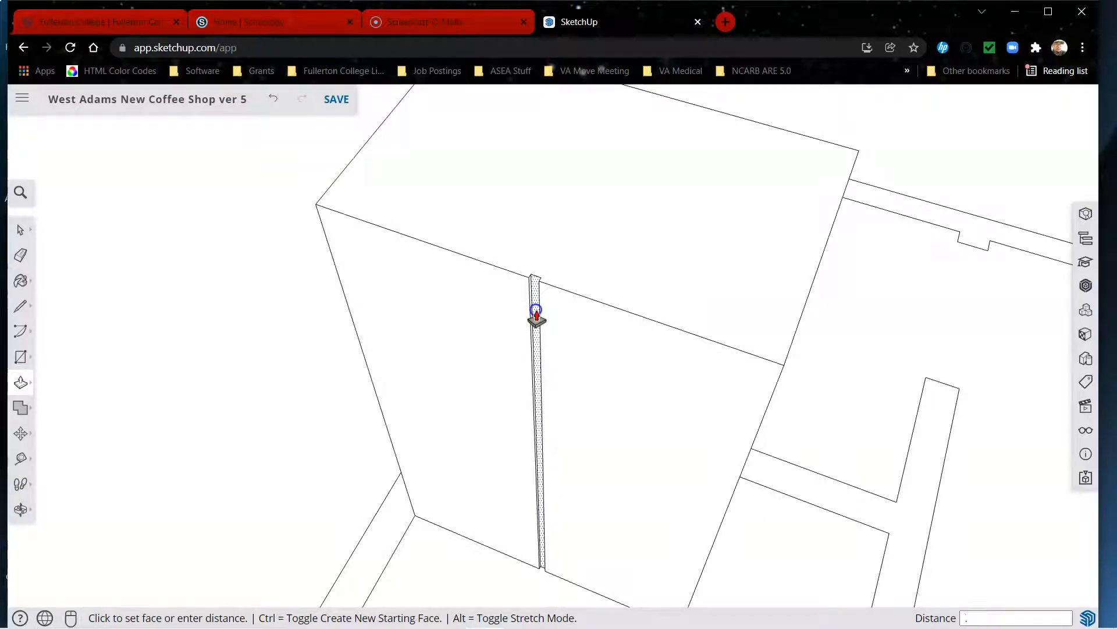
left_click(540, 308)
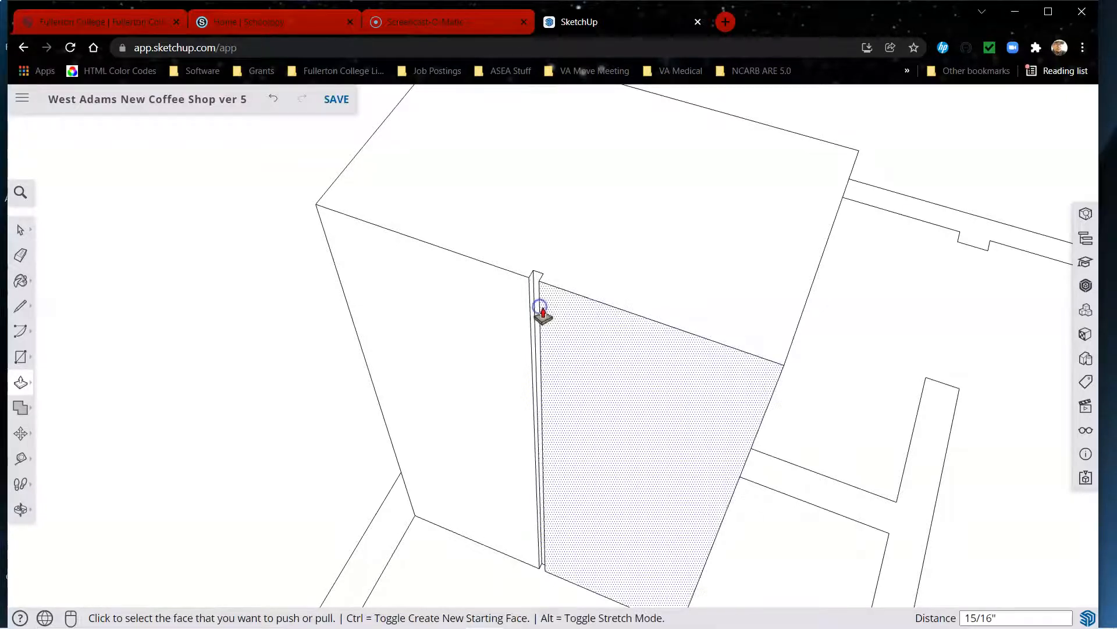
Draw a line across the lower cabinet front, parallel to the bottom edge, to mark off the base.
scroll(451, 160, "down", 3)
scroll(477, 217, "up", 4)
scroll(509, 267, "down", 4)
scroll(537, 150, "down", 2)
middle_click_drag(550, 328, 665, 232)
scroll(504, 394, "up", 1)
scroll(503, 395, "up", 2)
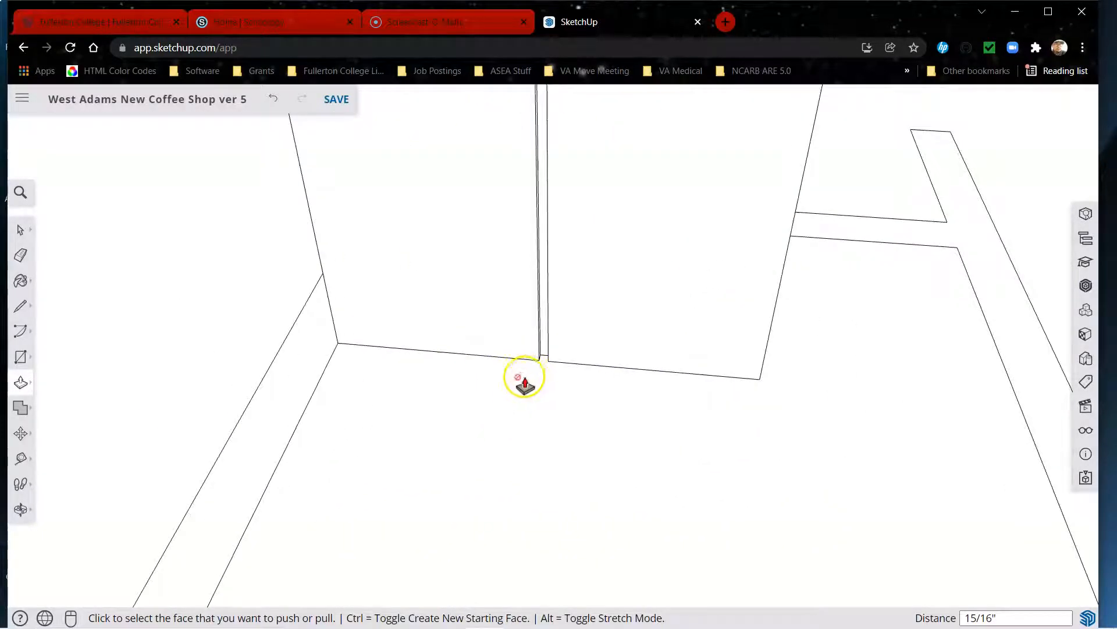
key("l")
scroll(454, 302, "down", 2)
left_click(366, 310)
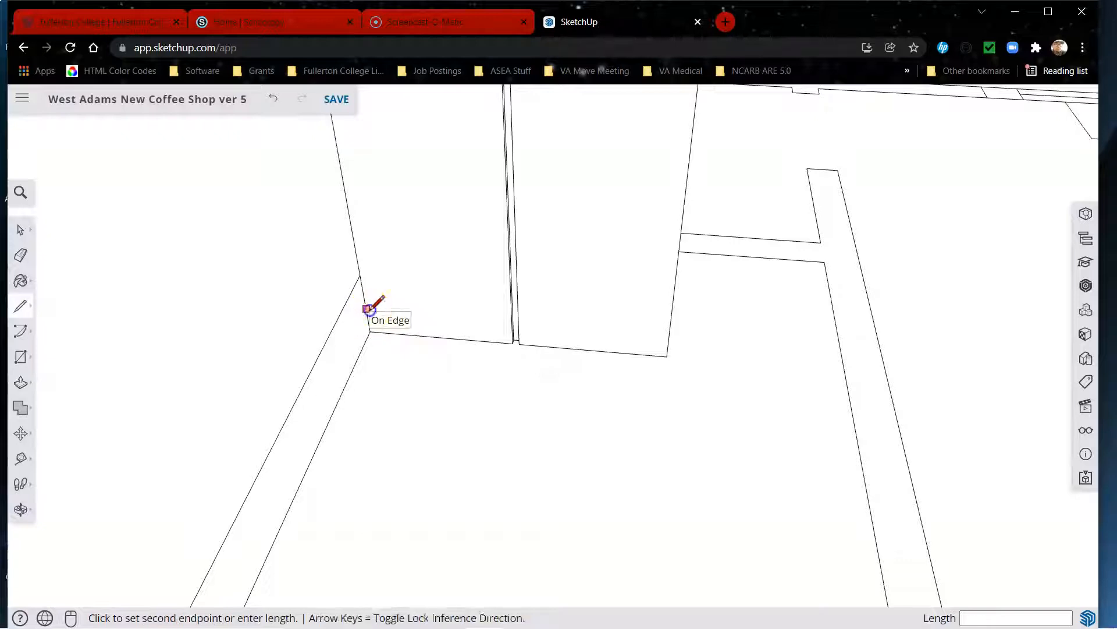
left_click(668, 331)
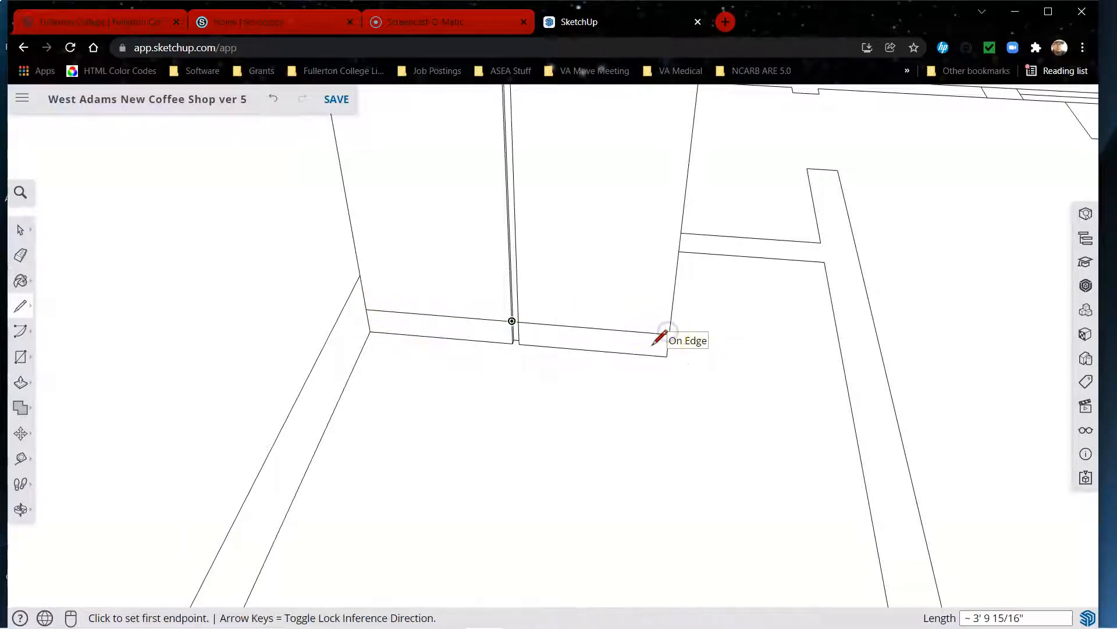
Pull the groove's lower section out 15/16" flush with the base and erase the seam lines around it.
key("p")
left_click(571, 342)
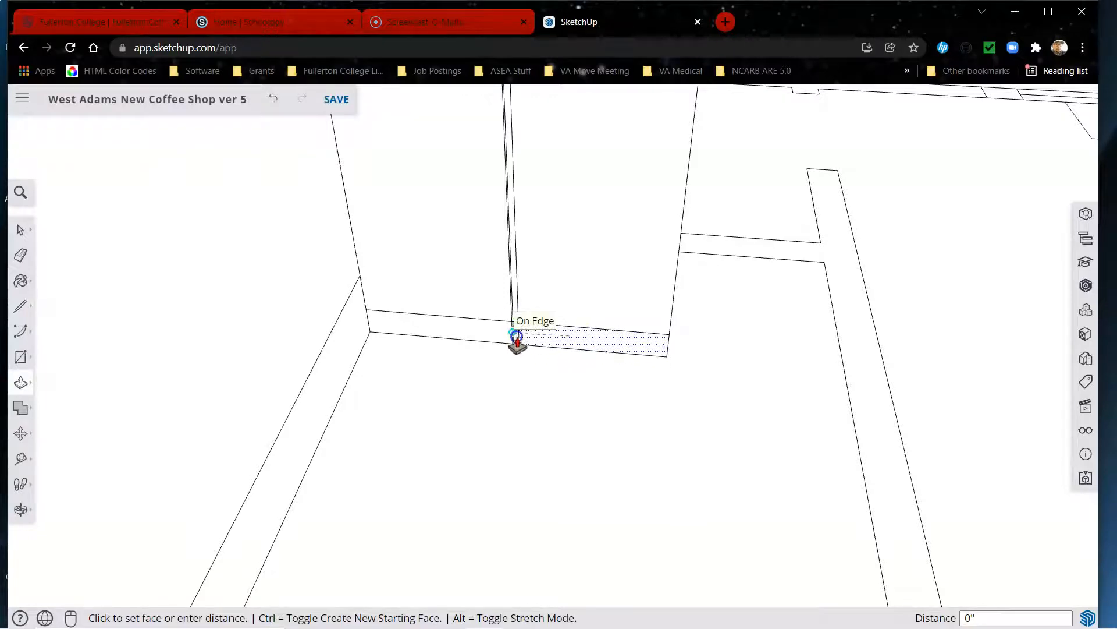
scroll(516, 338, "up", 3)
left_click(511, 314)
left_click(471, 324)
left_click(517, 315)
scroll(521, 329, "up", 4)
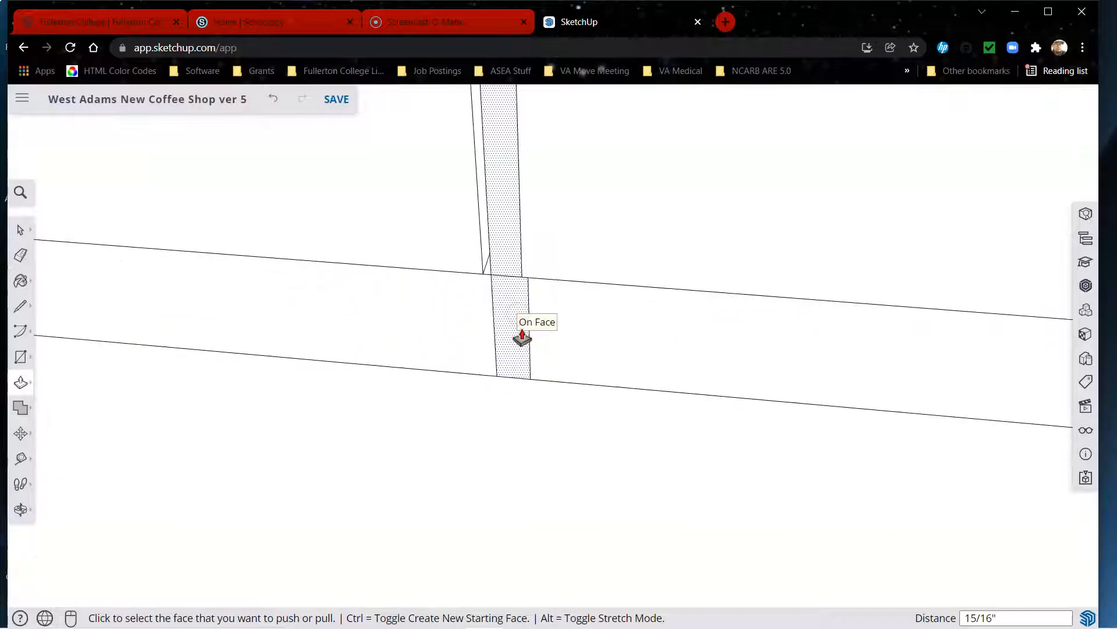
key("e")
mouse_move(514, 272)
left_mouse_down()
mouse_move(518, 308)
mouse_move(494, 316)
left_mouse_up()
scroll(568, 339, "down", 6)
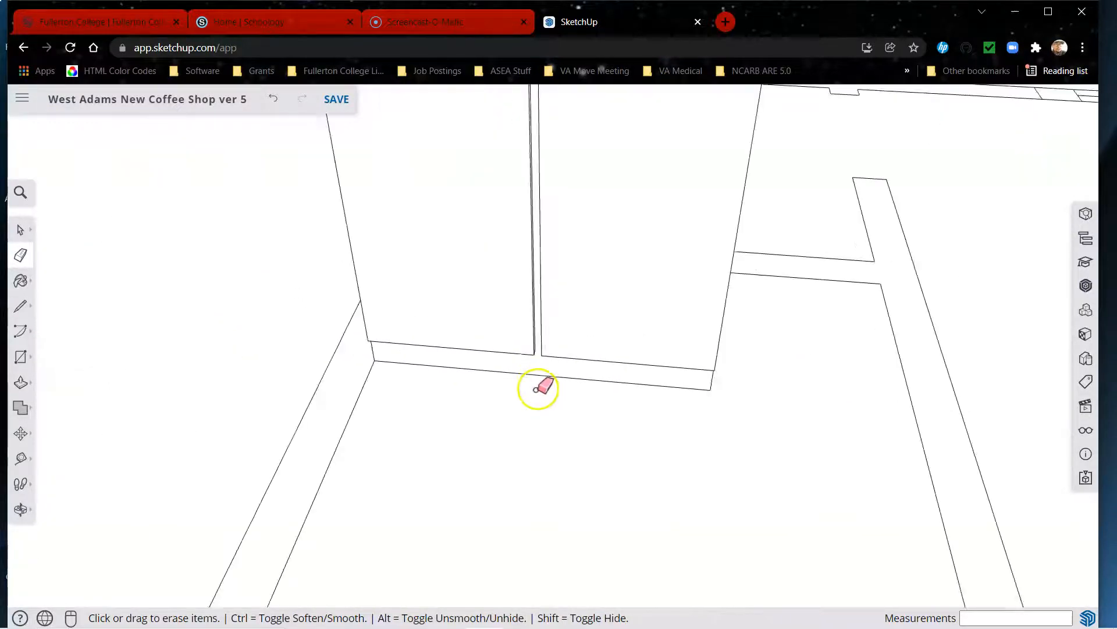
Draw lines on the cabinet top from both back corners of the groove to the side edges, parallel to the front edge.
middle_click_drag(574, 337, 629, 425)
key("l")
scroll(536, 172, "up", 3)
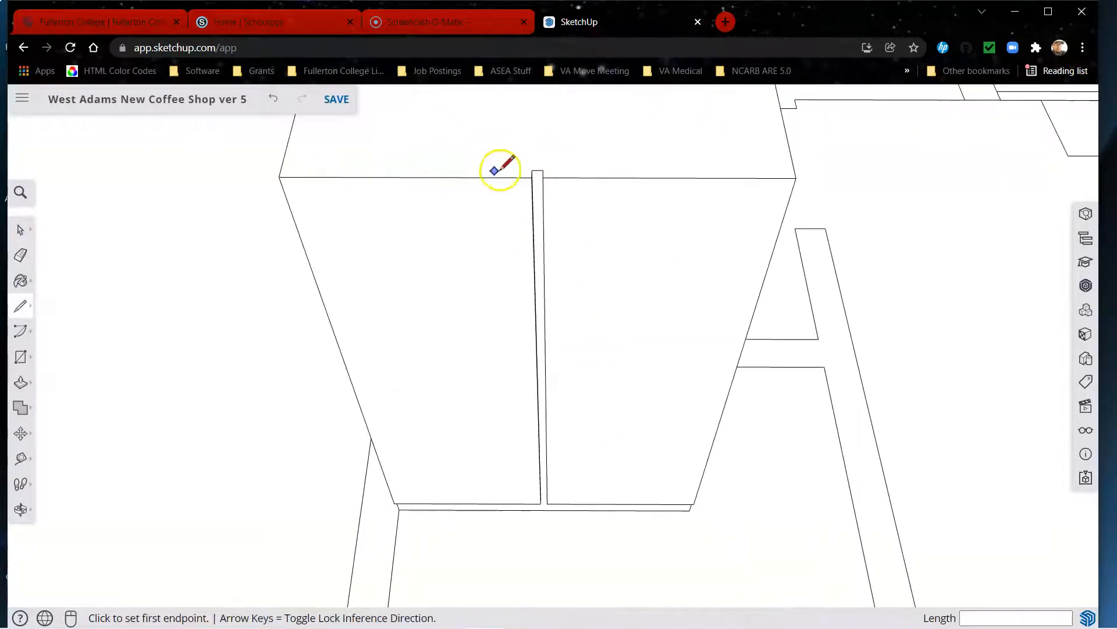
left_click(543, 170)
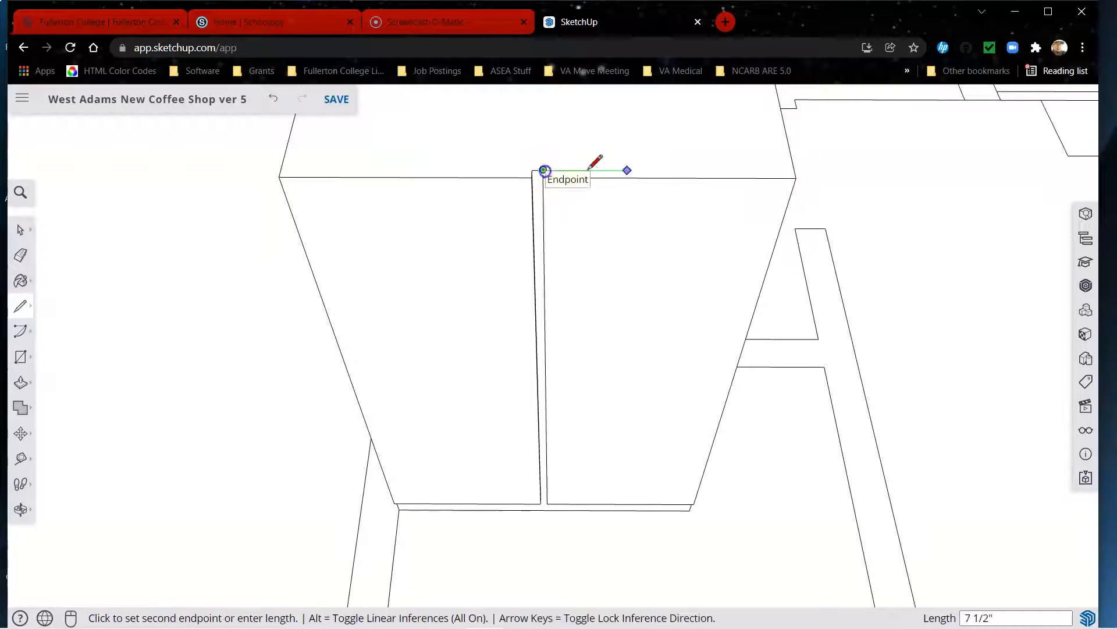
left_click(795, 170)
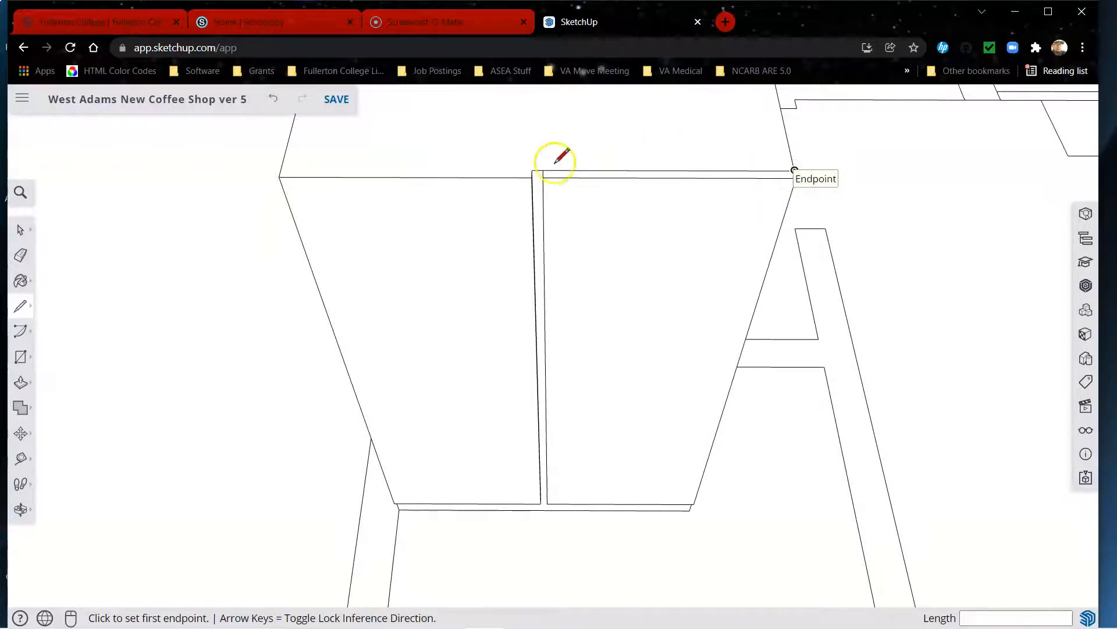
left_click(532, 169)
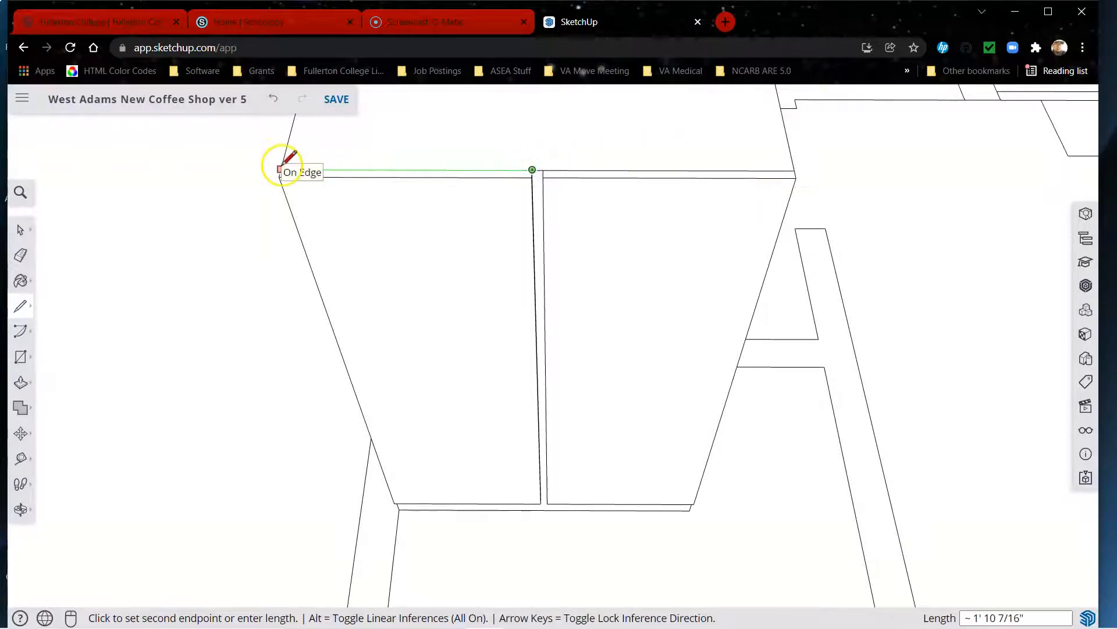
left_click(281, 169)
middle_click_drag(457, 182, 474, 188)
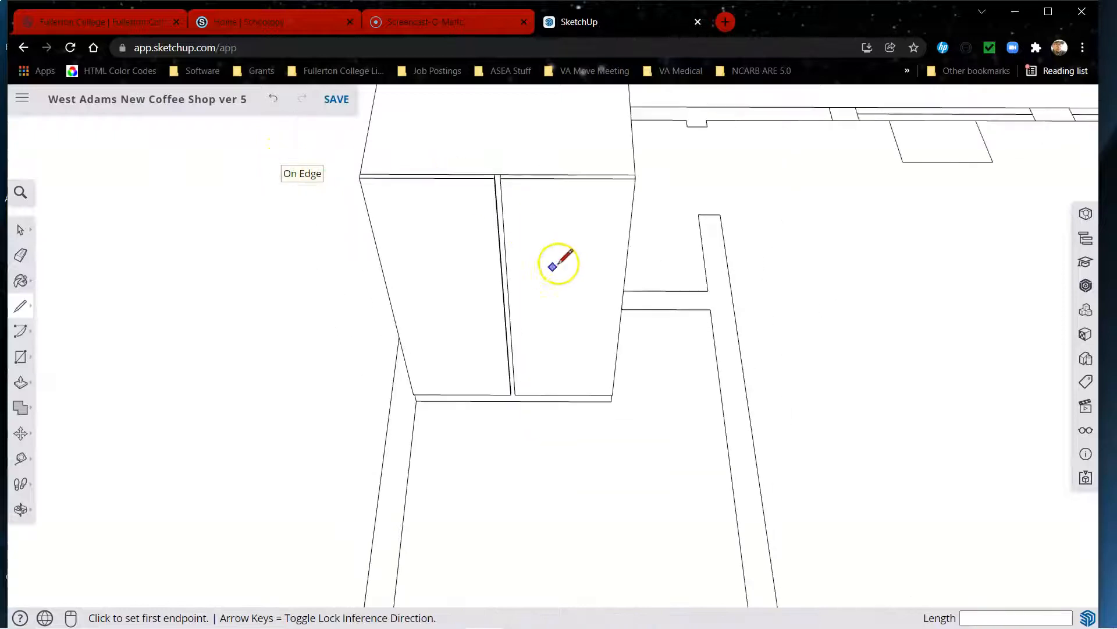
Draw a vertical handle rectangle about 8" by 7/8" on the left cabinet door, beside the centre groove.
middle_click_drag(557, 260, 704, 141)
key("r")
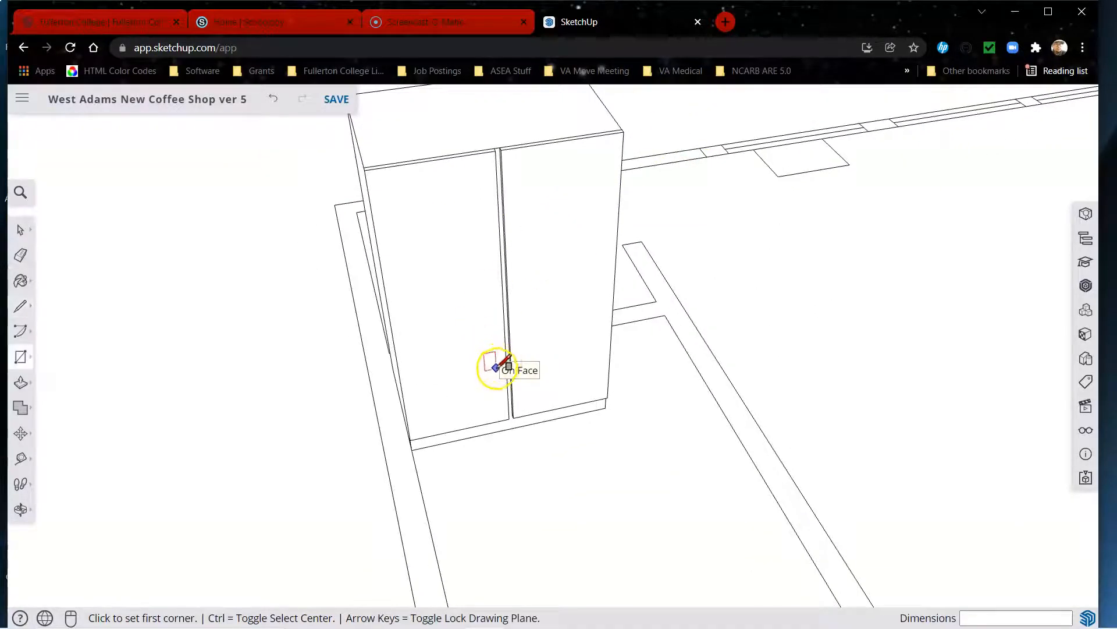
scroll(501, 320, "up", 3)
scroll(466, 233, "up", 4)
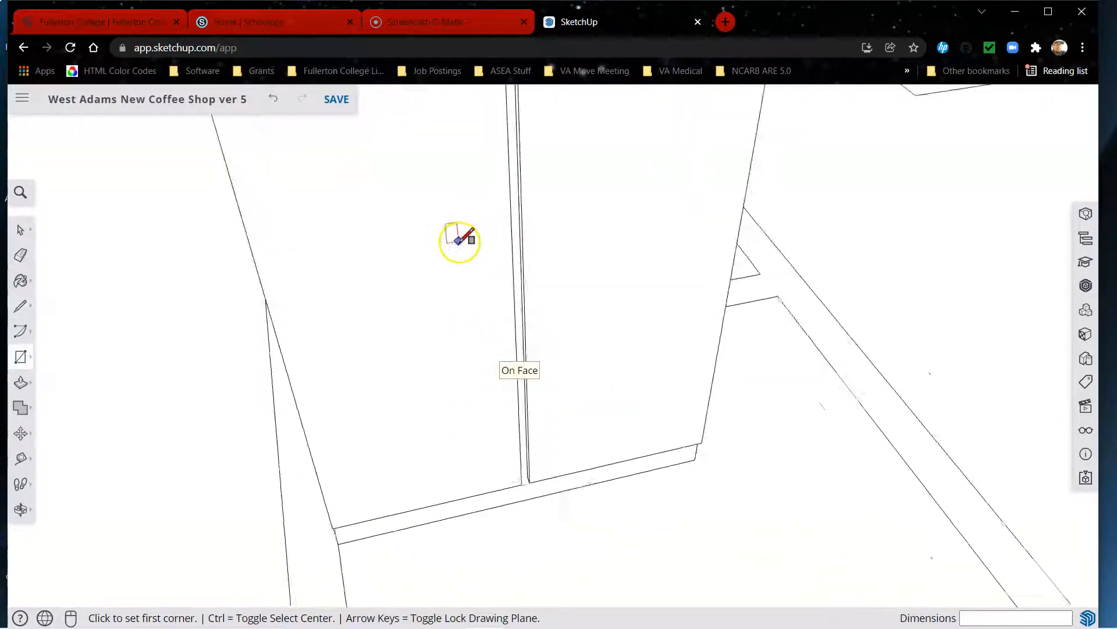
left_click(493, 202)
scroll(506, 276, "up", 1)
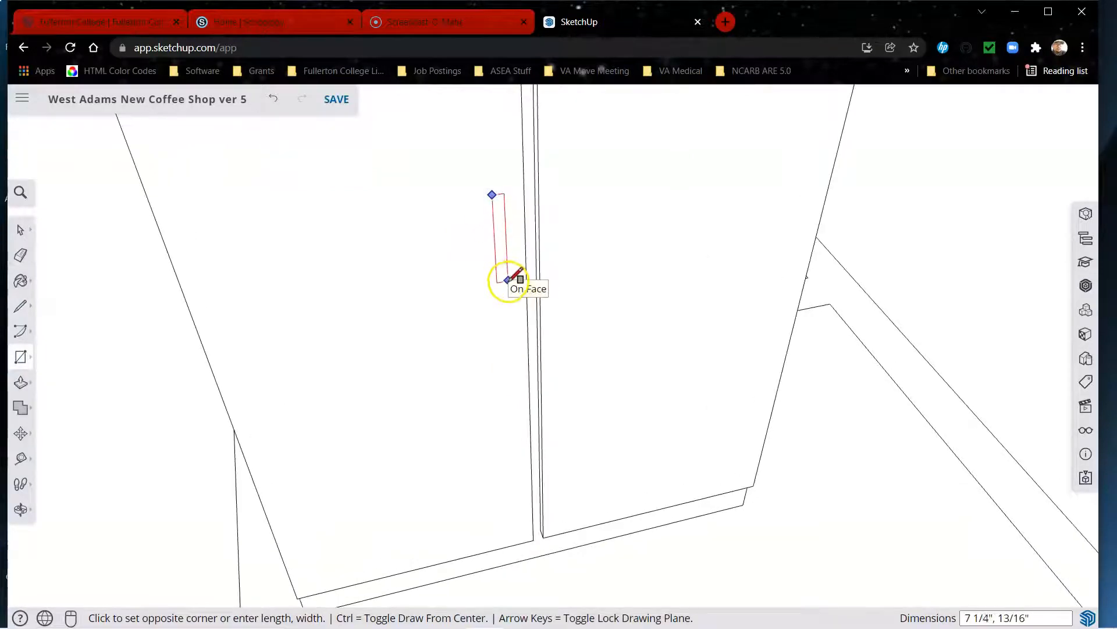
left_click(509, 289)
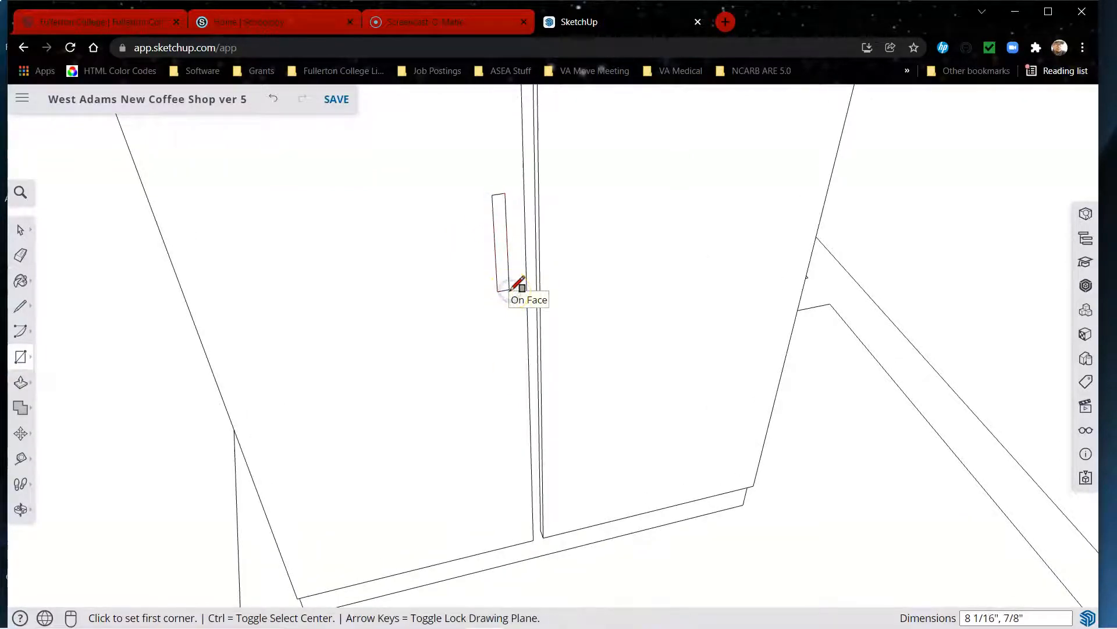
Copy the handle rectangle about 4 9/16" across the groove onto the right cabinet door.
key("space")
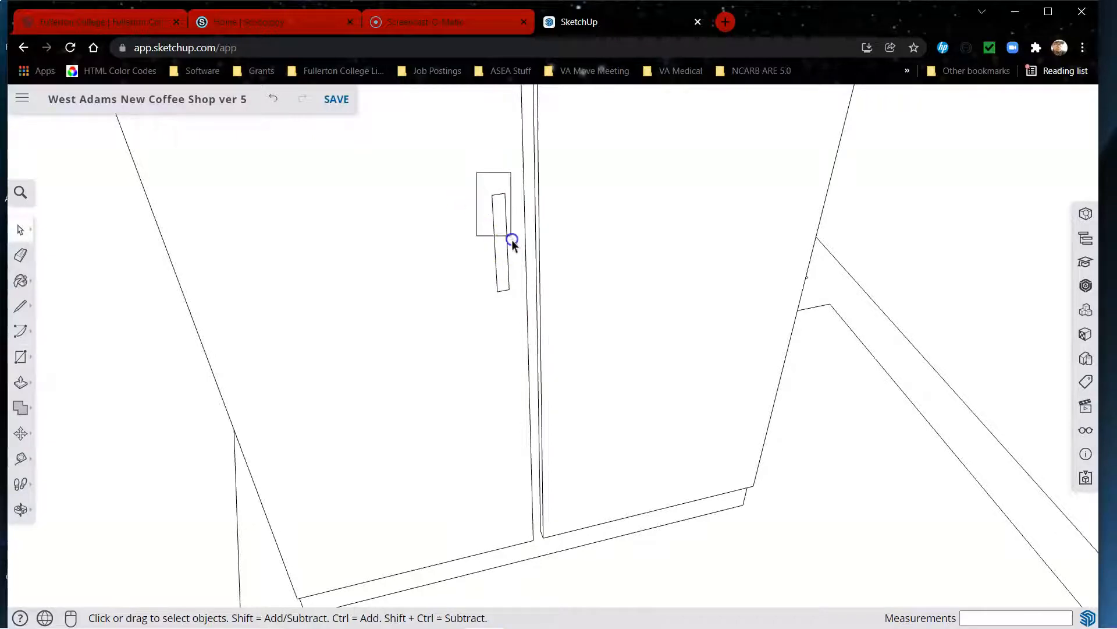
left_click_drag(517, 290, 514, 305)
key("m")
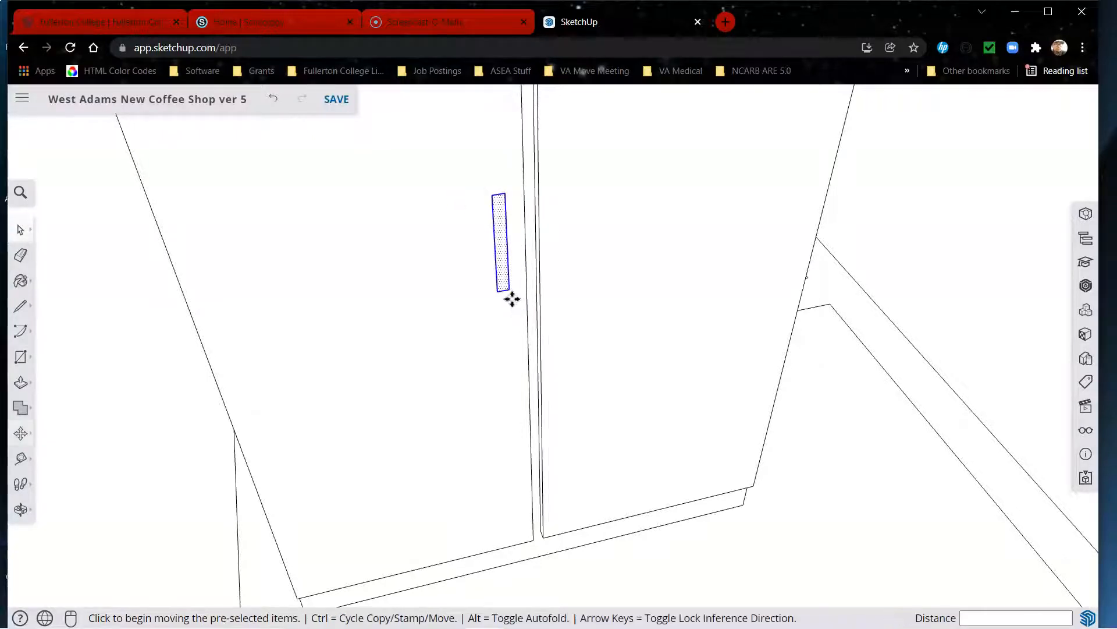
key("ctrl")
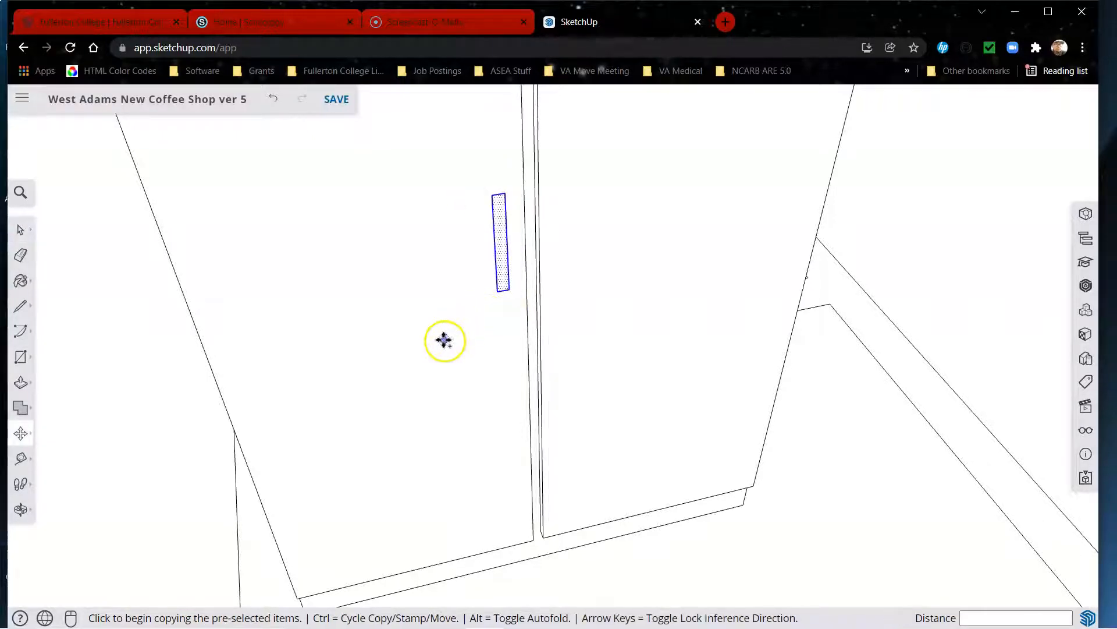
left_click(444, 340)
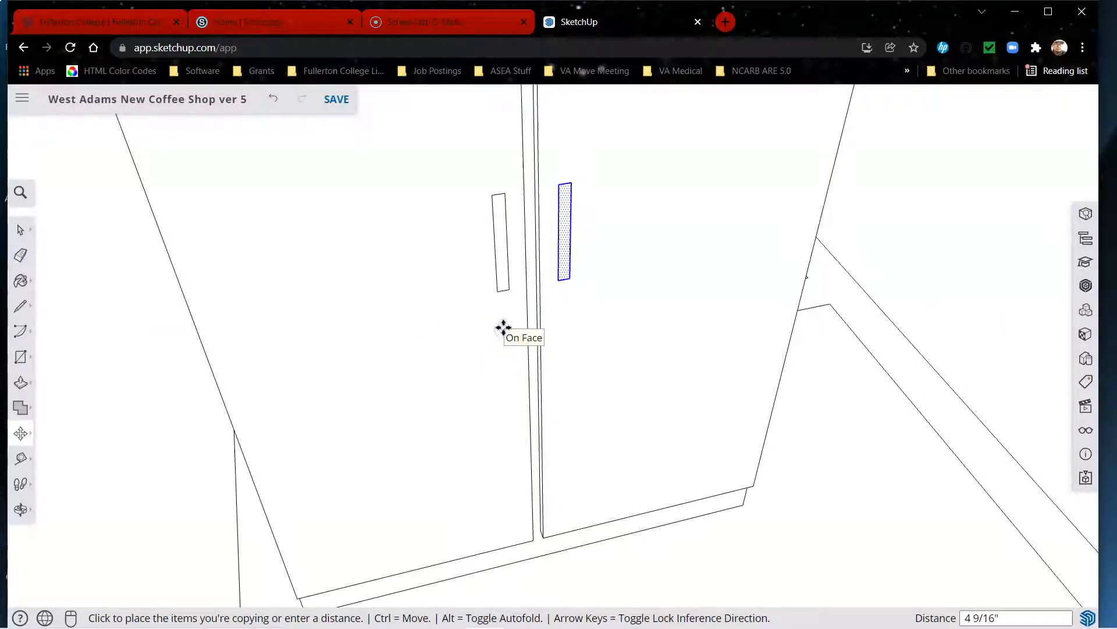
left_click(502, 328)
Pull both door handle rectangles out 1" from the cabinet front.
key("p")
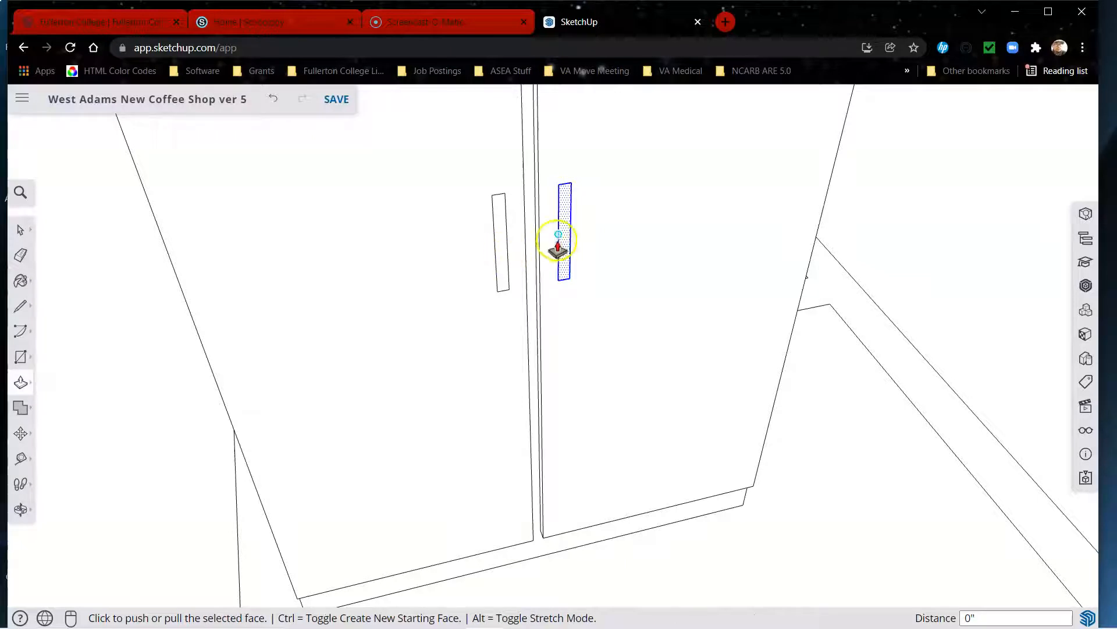
left_click(566, 235)
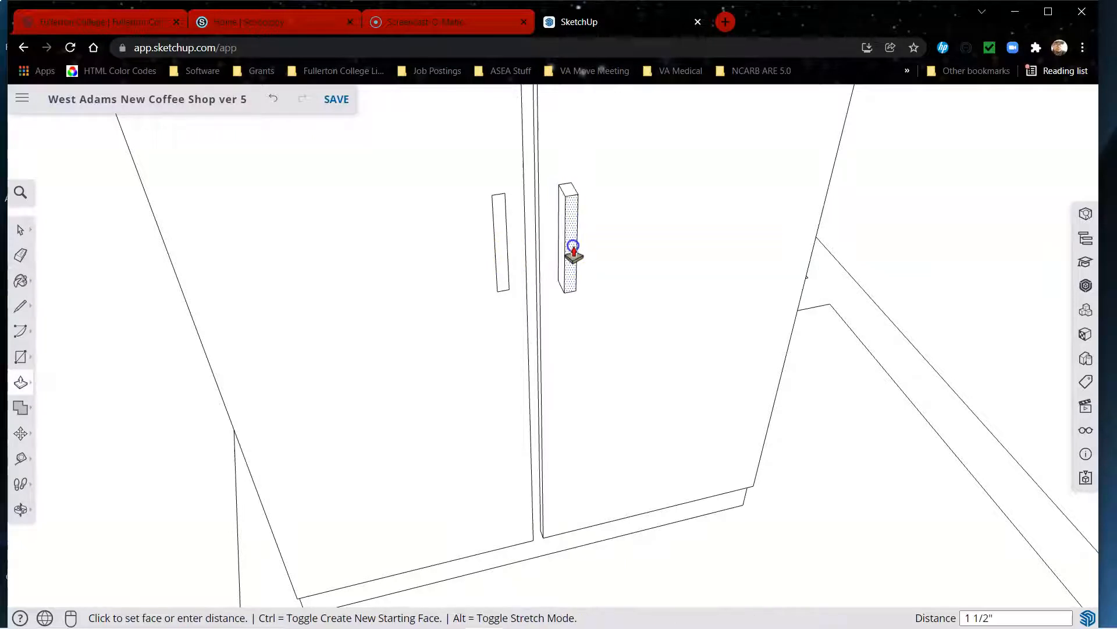
type("1")
key("Return")
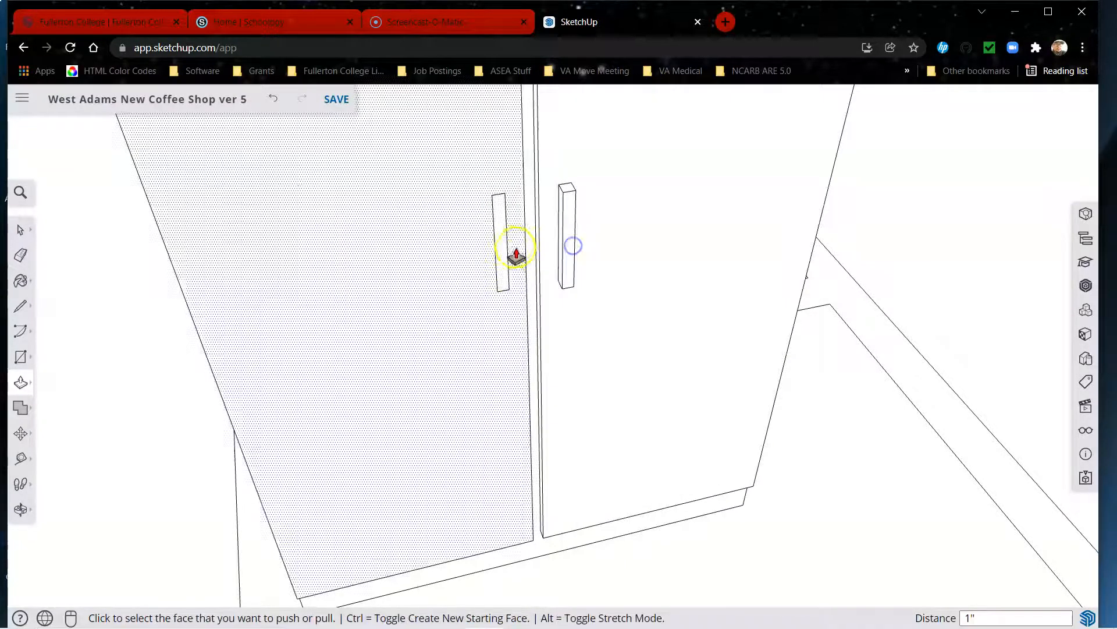
left_click(502, 252)
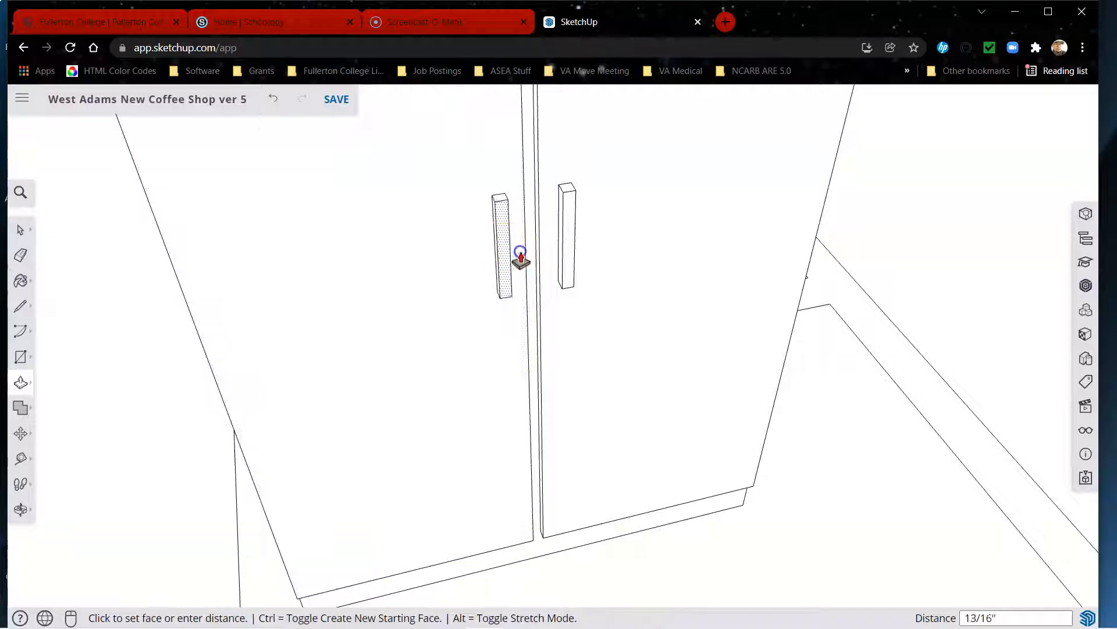
left_click(569, 256)
Select the entire two-door cabinet with its handles and make it a component.
middle_click_drag(568, 262, 663, 257)
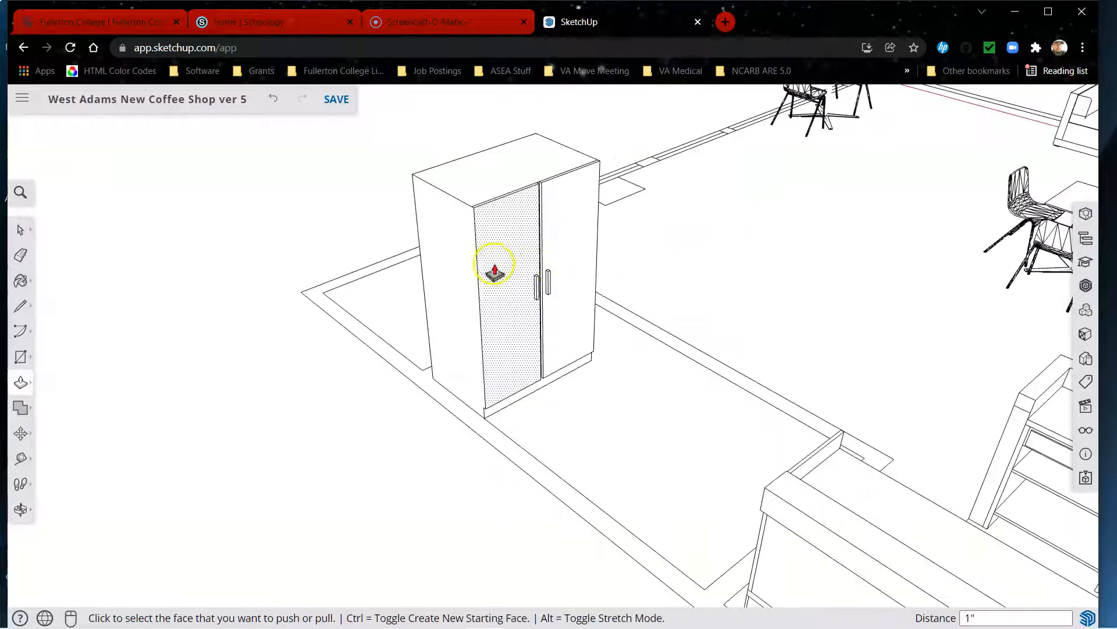
middle_click_drag(532, 279, 295, 274)
middle_click_drag(472, 287, 606, 282)
key("space")
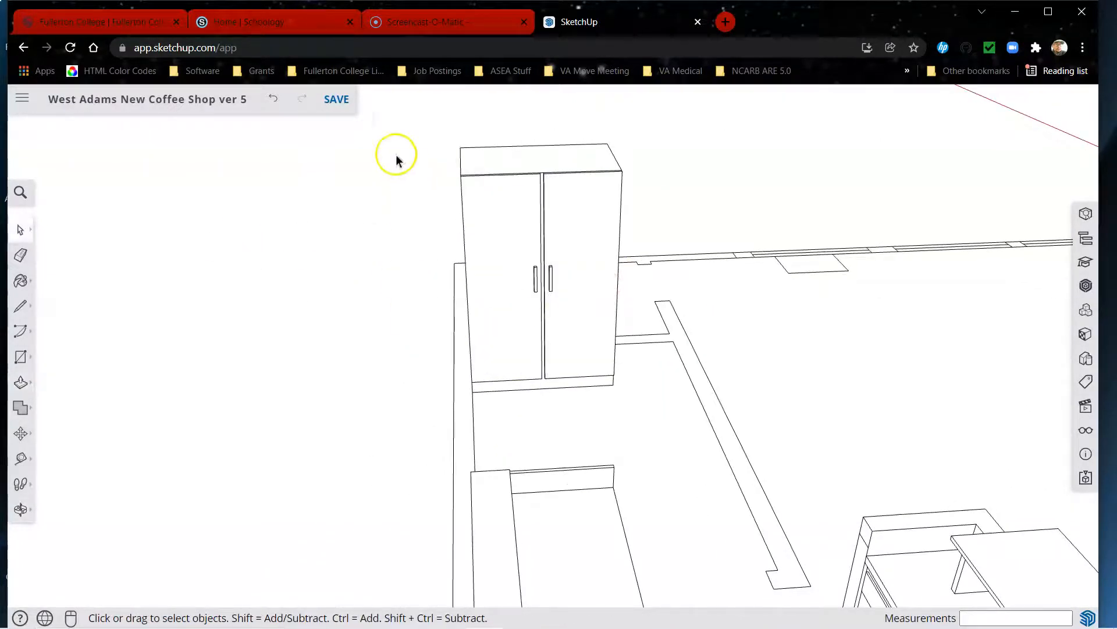
middle_click_drag(480, 268, 616, 192)
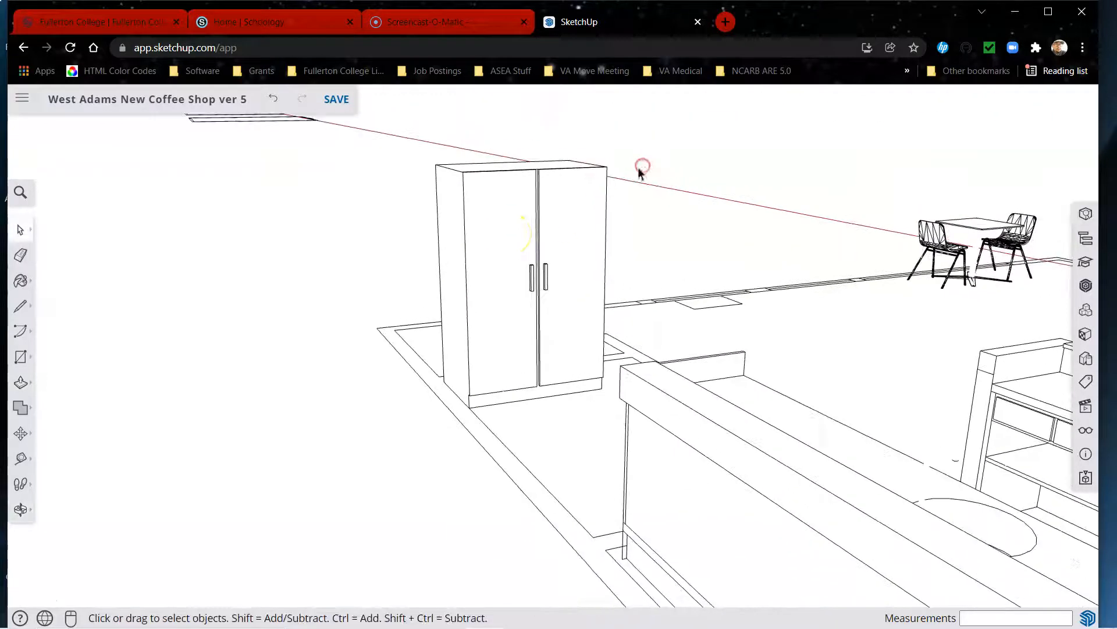
left_click_drag(410, 149, 614, 410)
right_click(613, 409)
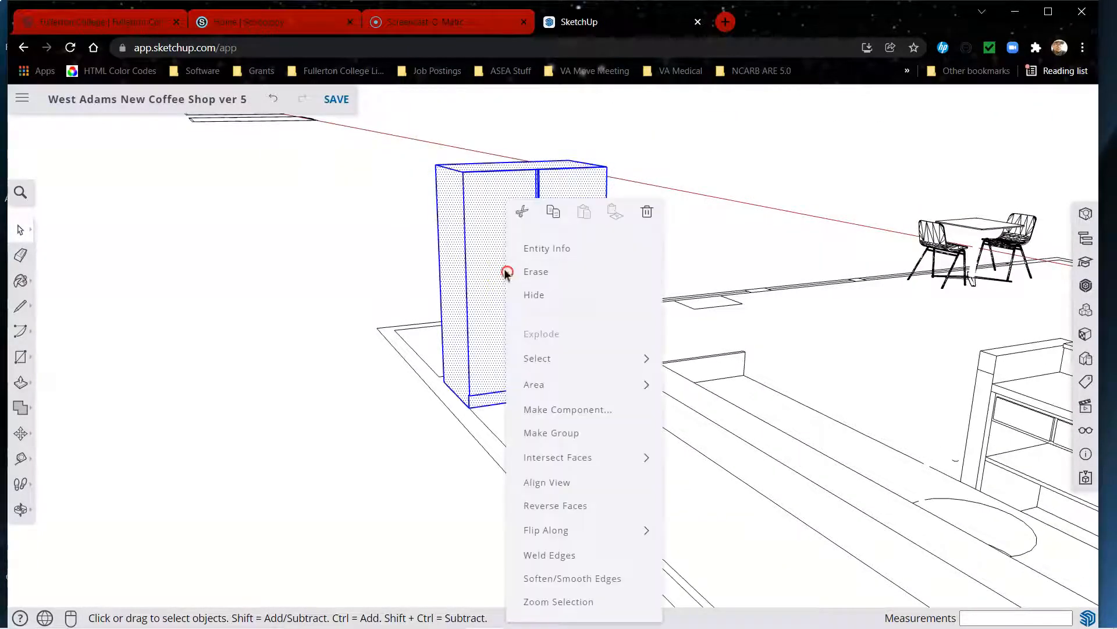
left_click(577, 406)
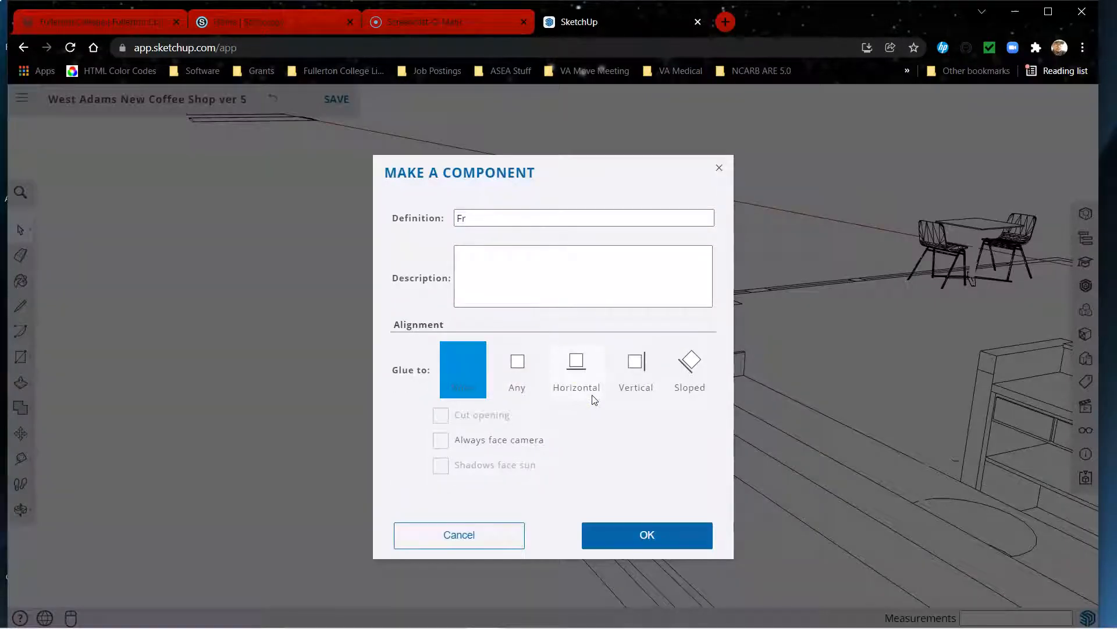
left_click(669, 531)
Draw a rectangle about 2' 3" by 2' 2" on the floor between the cabinet's side and the adjacent partition wall.
scroll(470, 410, "down", 1)
scroll(470, 410, "down", 1)
middle_click_drag(599, 320, 407, 462)
scroll(484, 459, "up", 3)
left_click(484, 455)
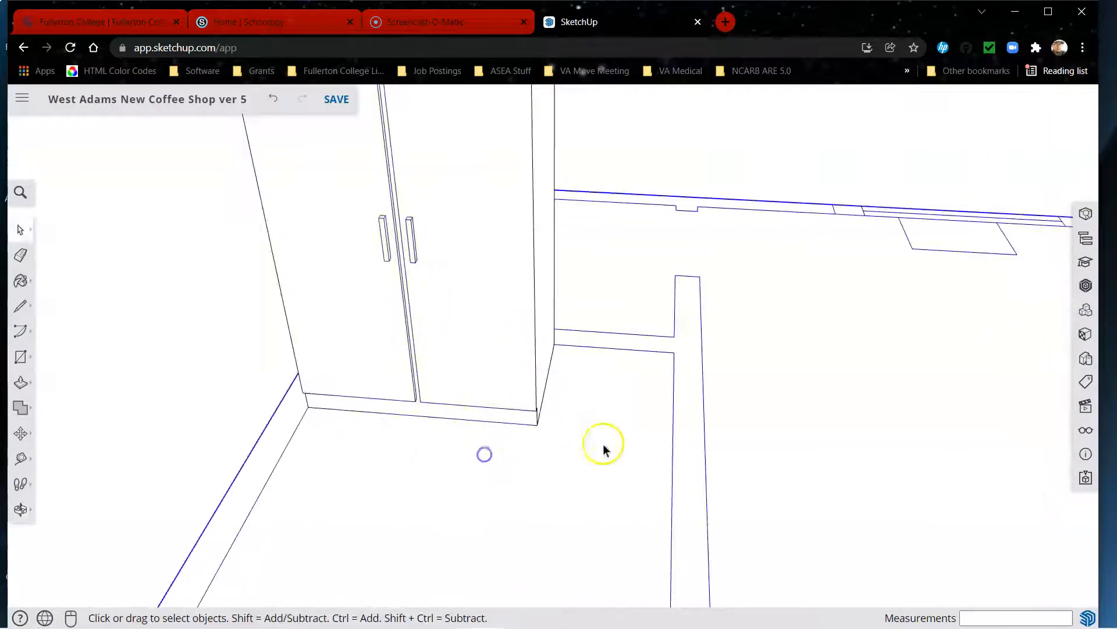
scroll(647, 418, "up", 3)
scroll(610, 407, "down", 3)
left_click(208, 396)
scroll(663, 399, "down", 2)
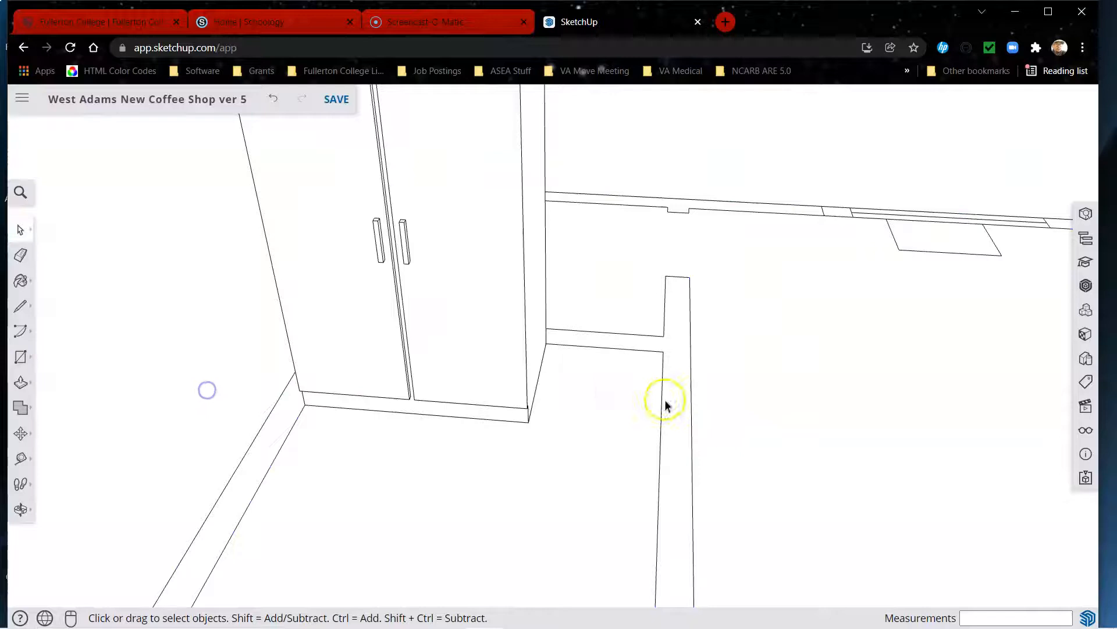
scroll(616, 392, "up", 3)
key("r")
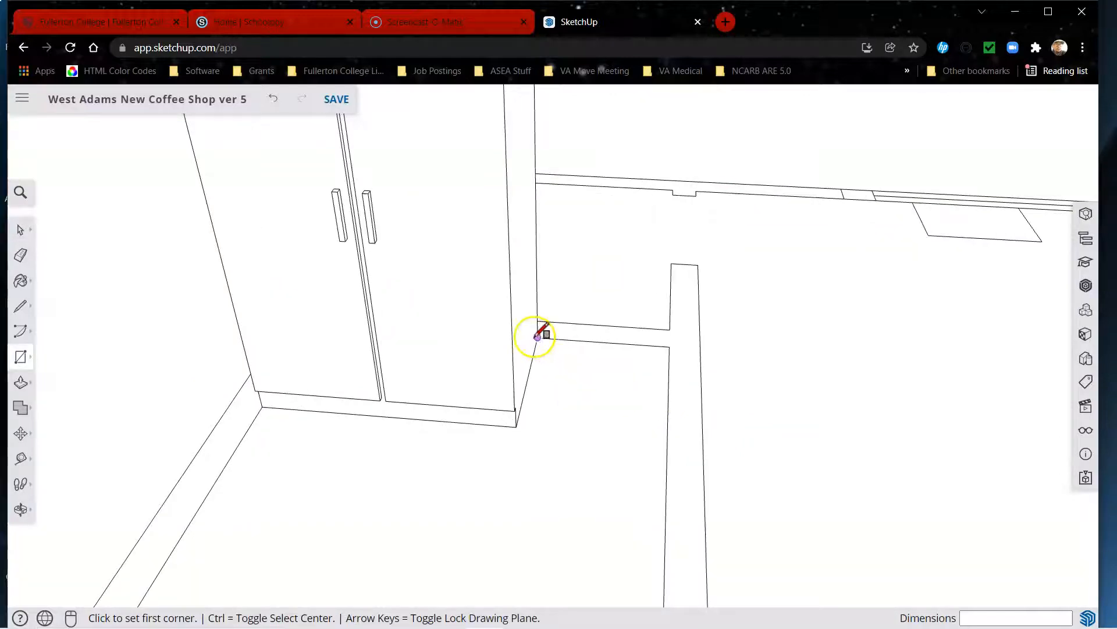
left_click(537, 337)
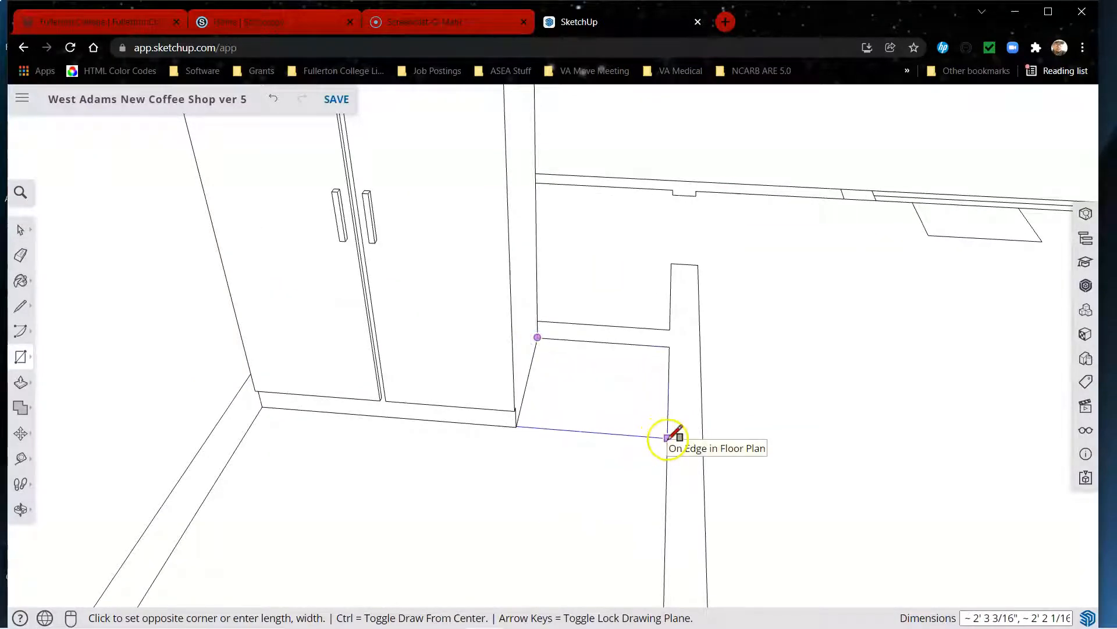
left_click(667, 439)
Offset the floor rectangle's edges inward about 2" to form a border.
scroll(603, 390, "up", 3)
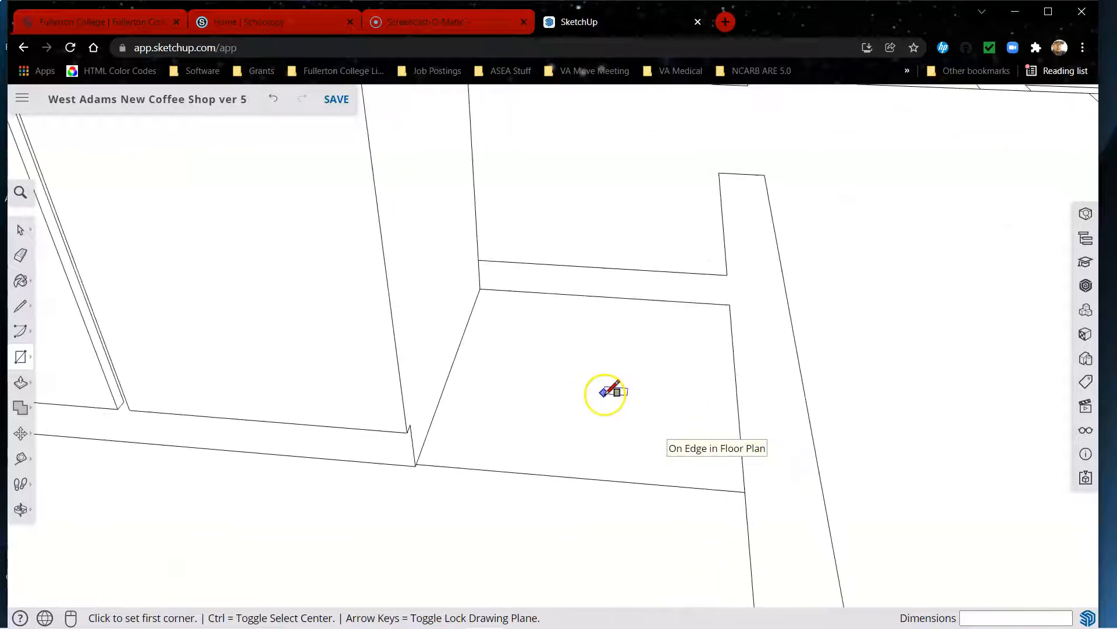
key("f")
left_click(560, 420)
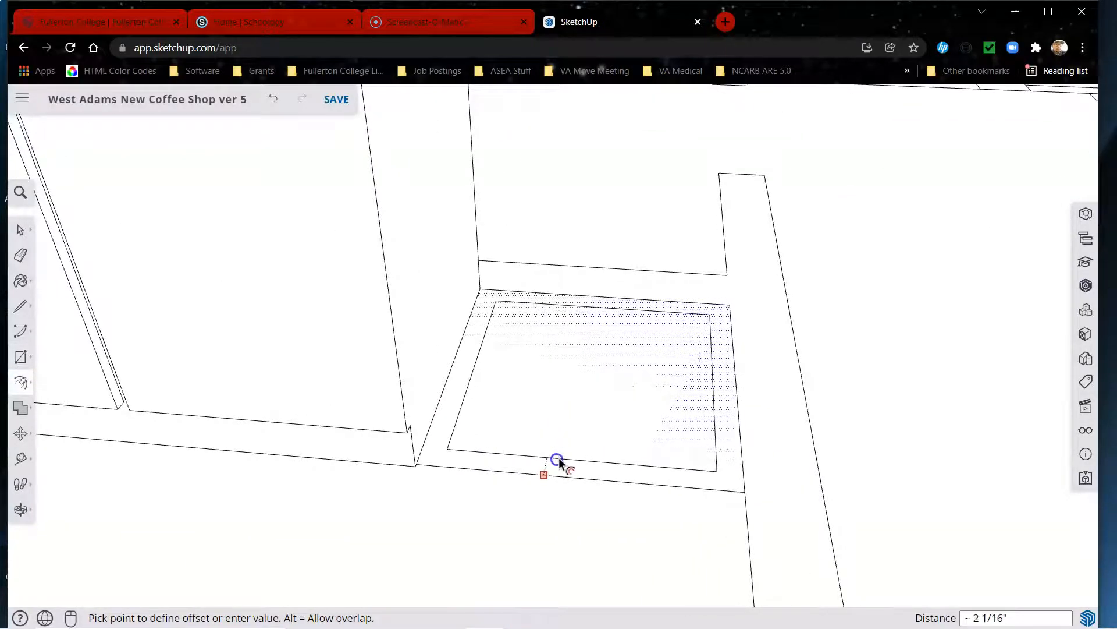
left_click(595, 444)
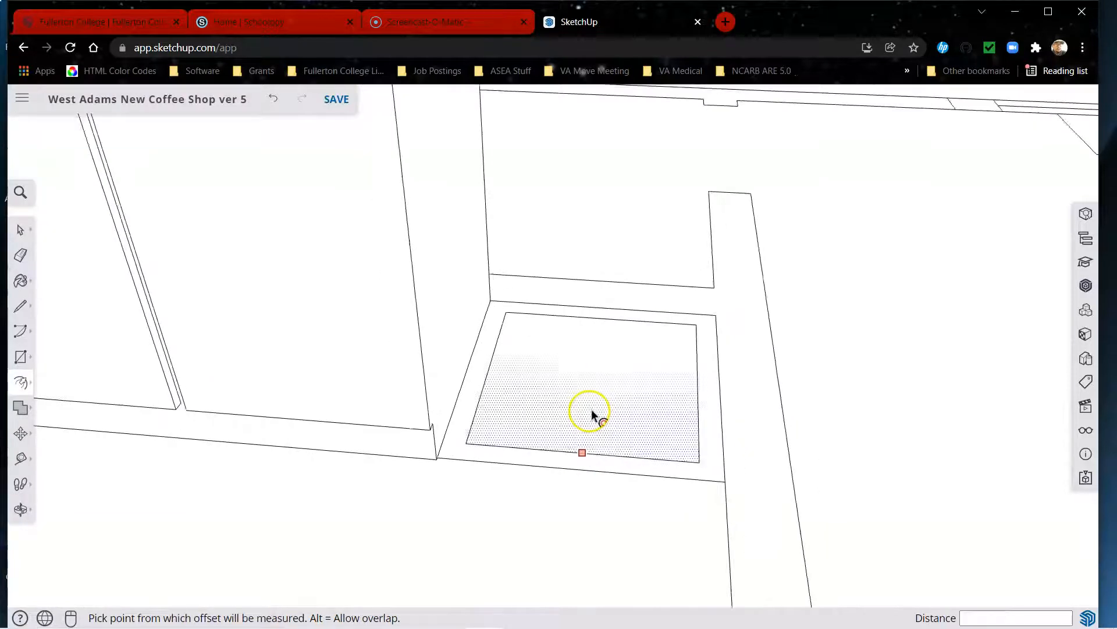
Pull the border around the floor rectangle up about 1 9/16" to form a raised basin rim.
scroll(597, 430, "down", 2)
left_click(698, 474)
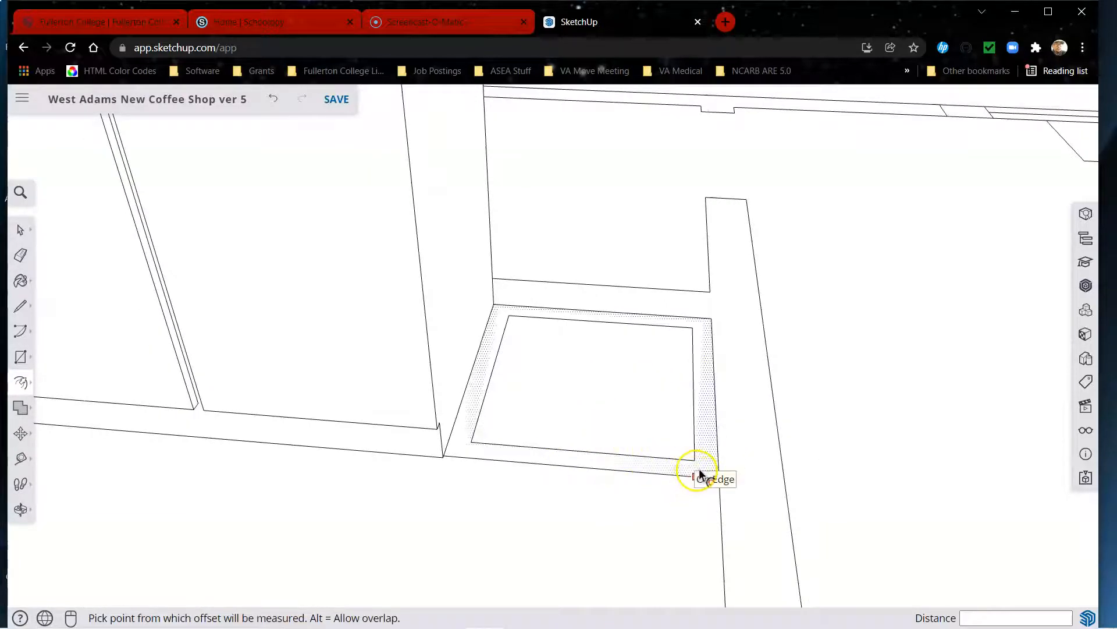
key("p")
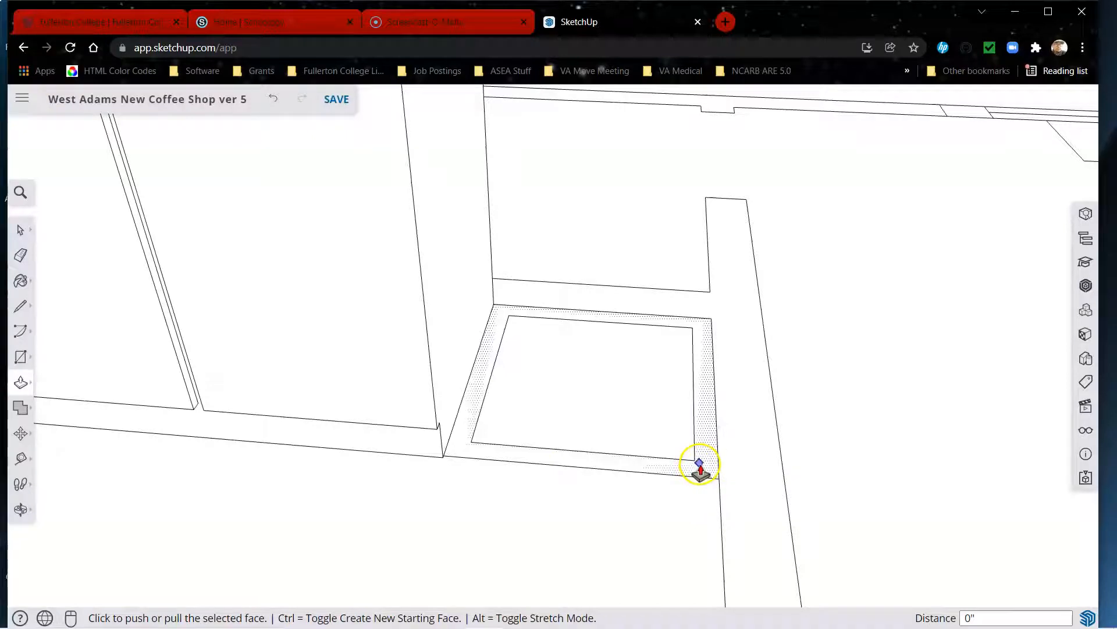
left_click(704, 469)
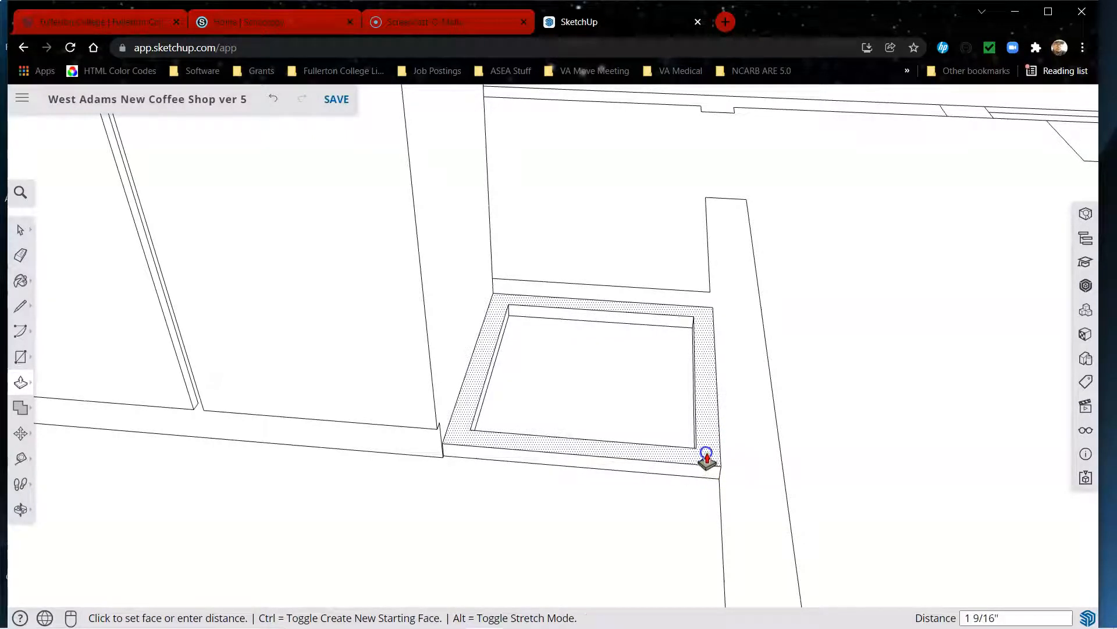
left_click(706, 459)
Draw two concentric drain circles with radii of about 1 11/16" and 1" in the middle of the basin floor.
scroll(595, 358, "up", 4)
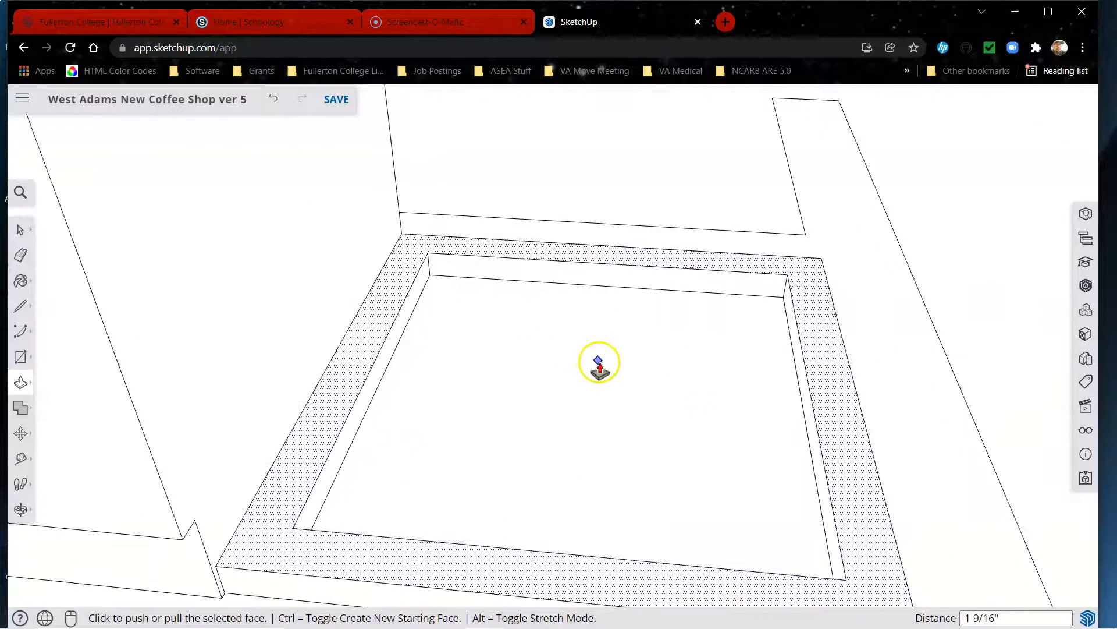
key("c")
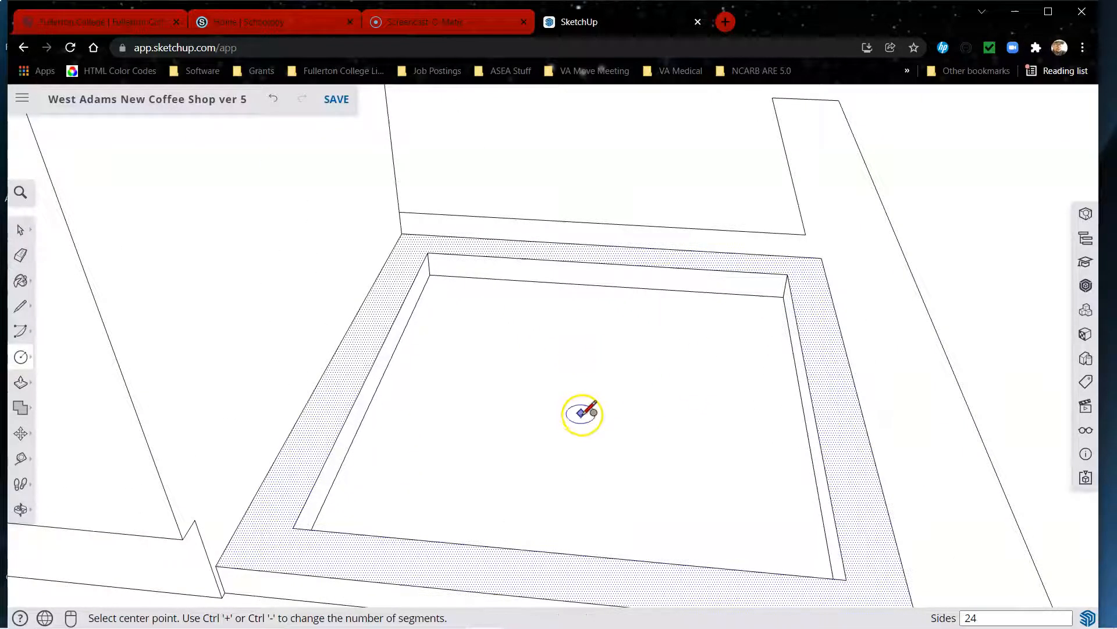
left_click(592, 397)
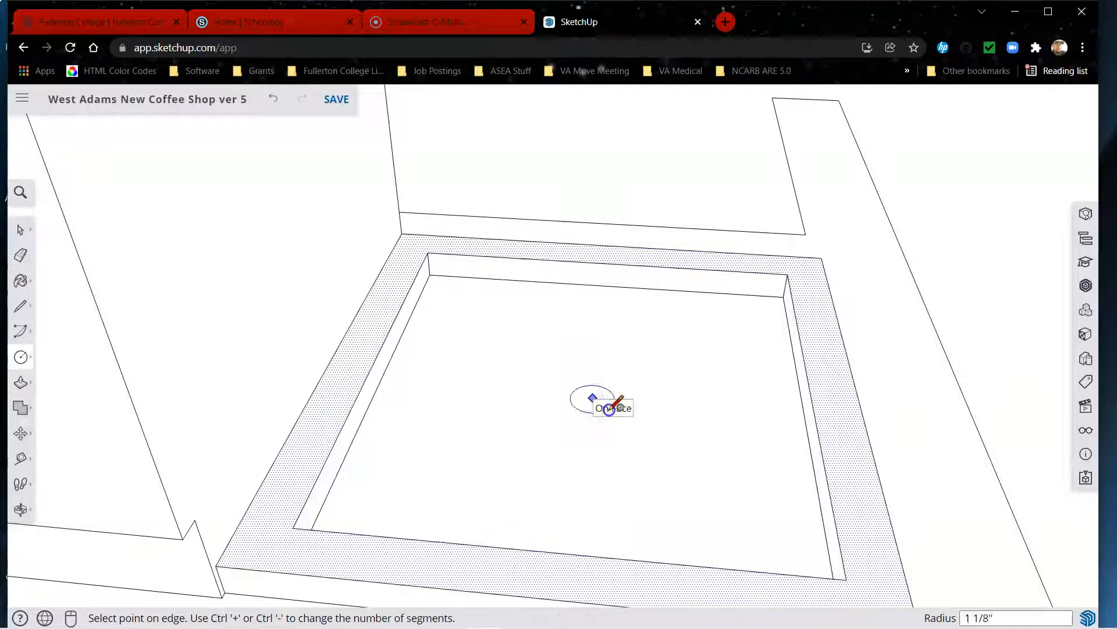
left_click(611, 417)
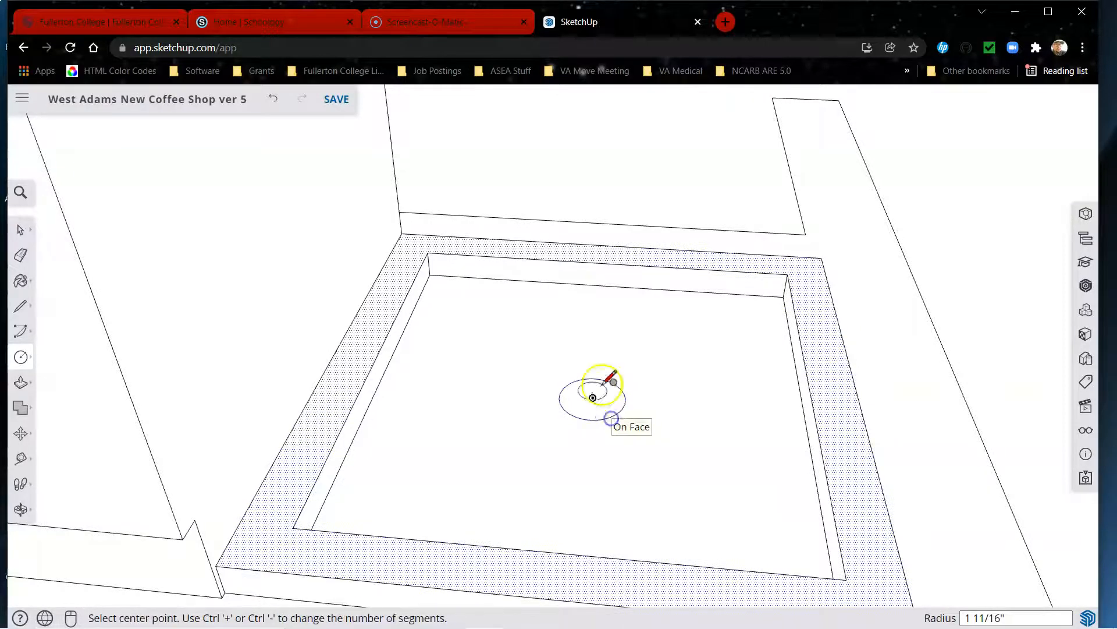
scroll(595, 396, "up", 5)
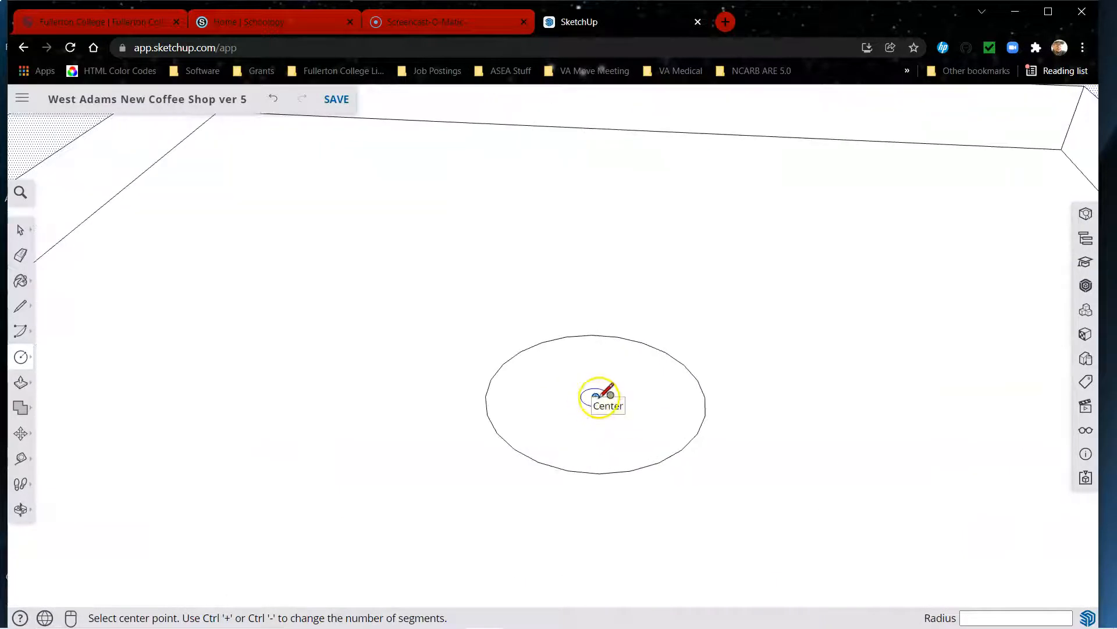
left_click(595, 396)
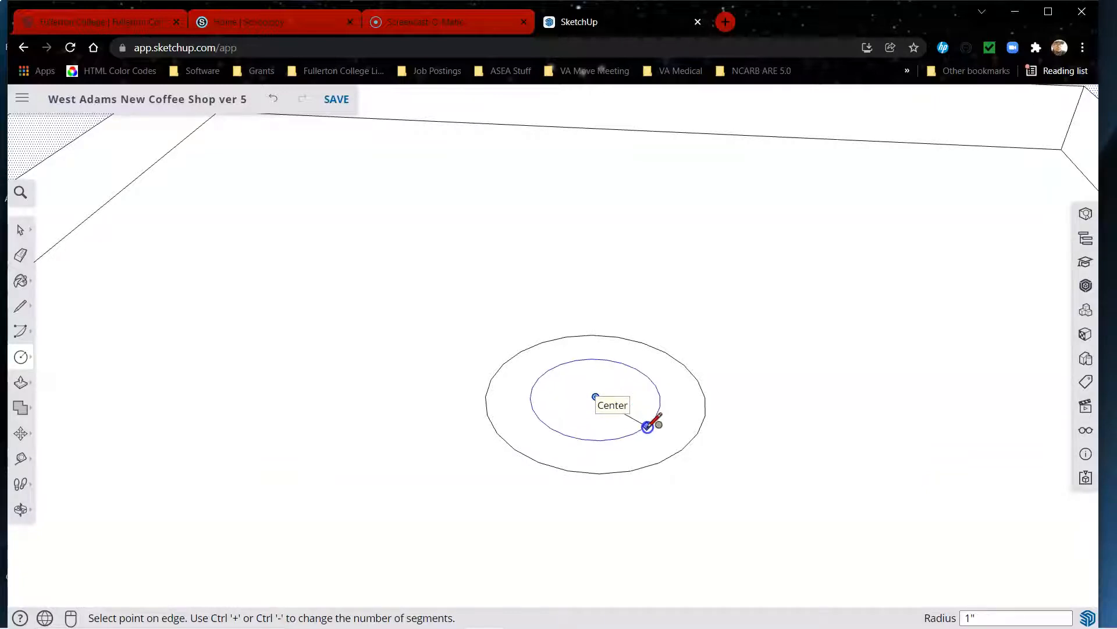
left_click(648, 428)
Push/Pull the drain's outer ring in the basin floor by about 1/16".
scroll(594, 355, "down", 6)
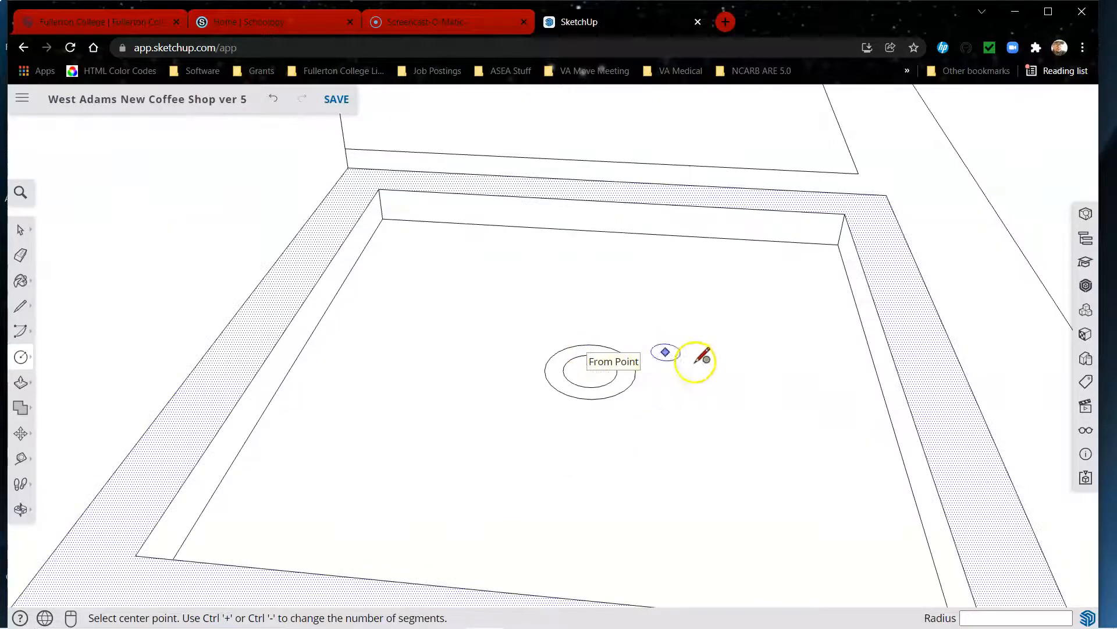
key("p")
left_click(761, 370)
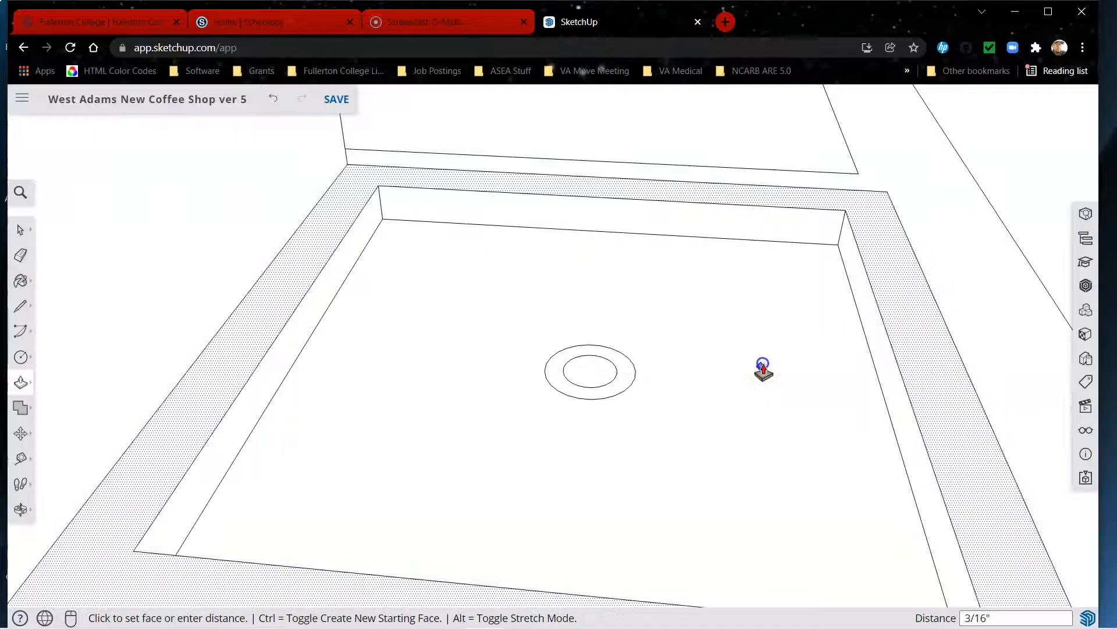
left_click(763, 369)
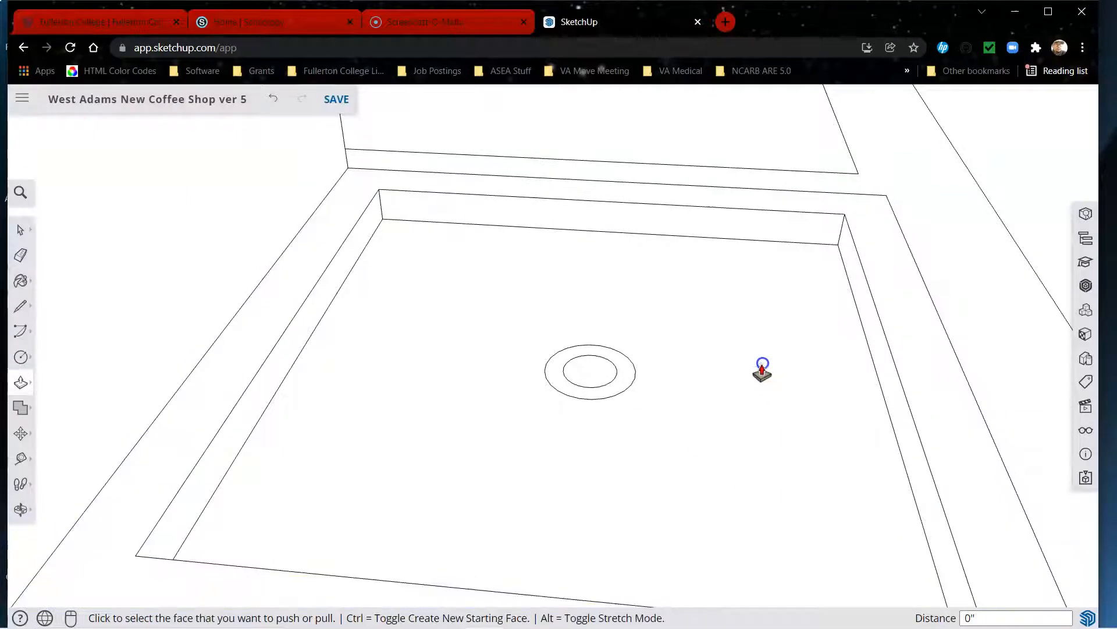
left_click(722, 369)
left_click(718, 366)
scroll(609, 364, "up", 5)
left_click(611, 361)
left_click(612, 358)
Examine the drain basin beside the storage cabinet and the surrounding furnished coffee shop plan from several angles.
scroll(612, 367, "down", 5)
middle_click_drag(617, 378, 413, 370)
scroll(757, 387, "down", 5)
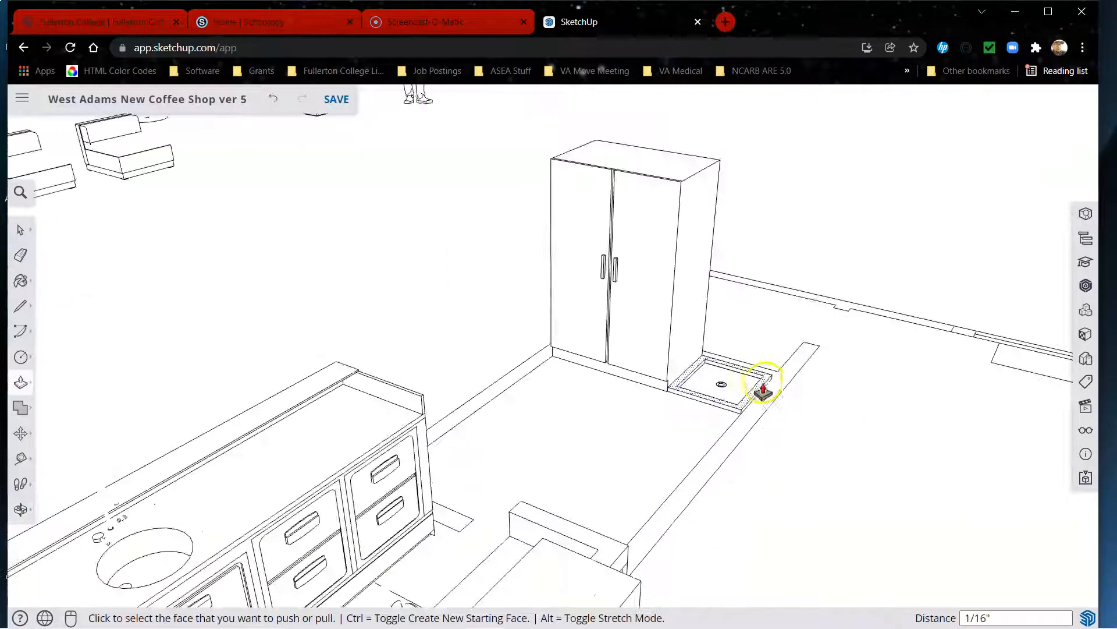
scroll(792, 350, "up", 4)
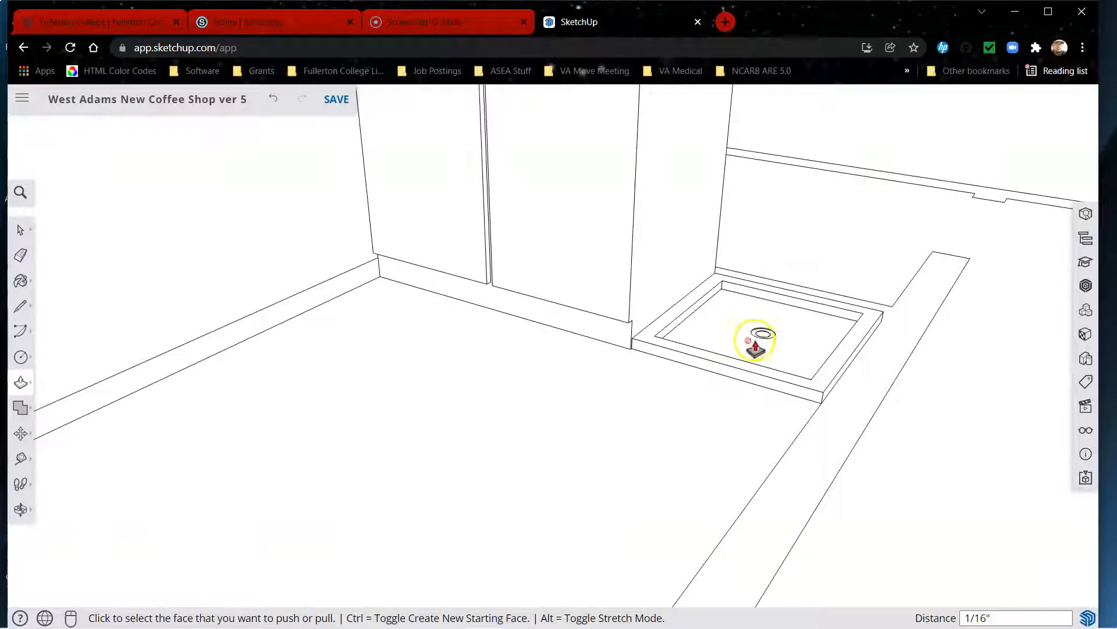
scroll(734, 349, "down", 5)
scroll(588, 434, "up", 3)
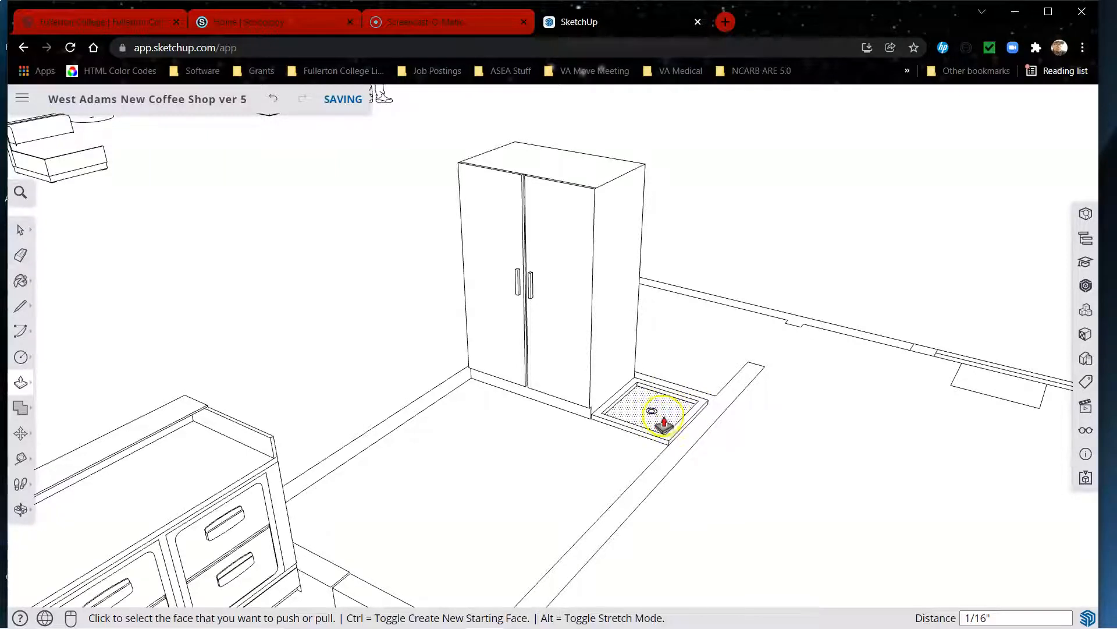
scroll(660, 422, "down", 3)
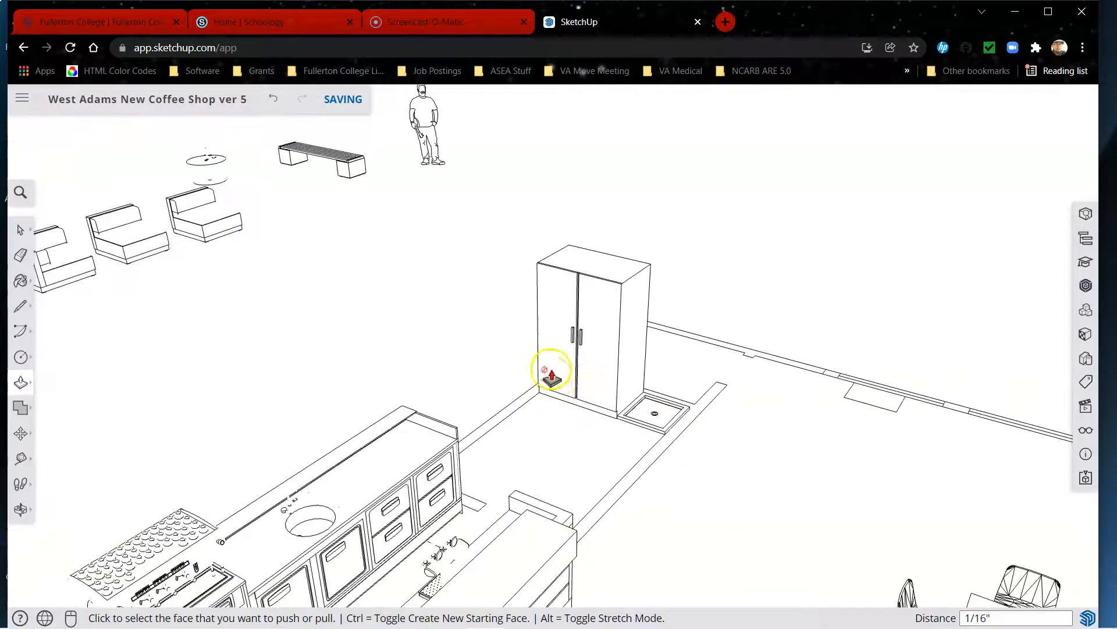
scroll(551, 369, "down", 4)
scroll(329, 342, "down", 3)
scroll(344, 324, "up", 4)
scroll(519, 331, "down", 2)
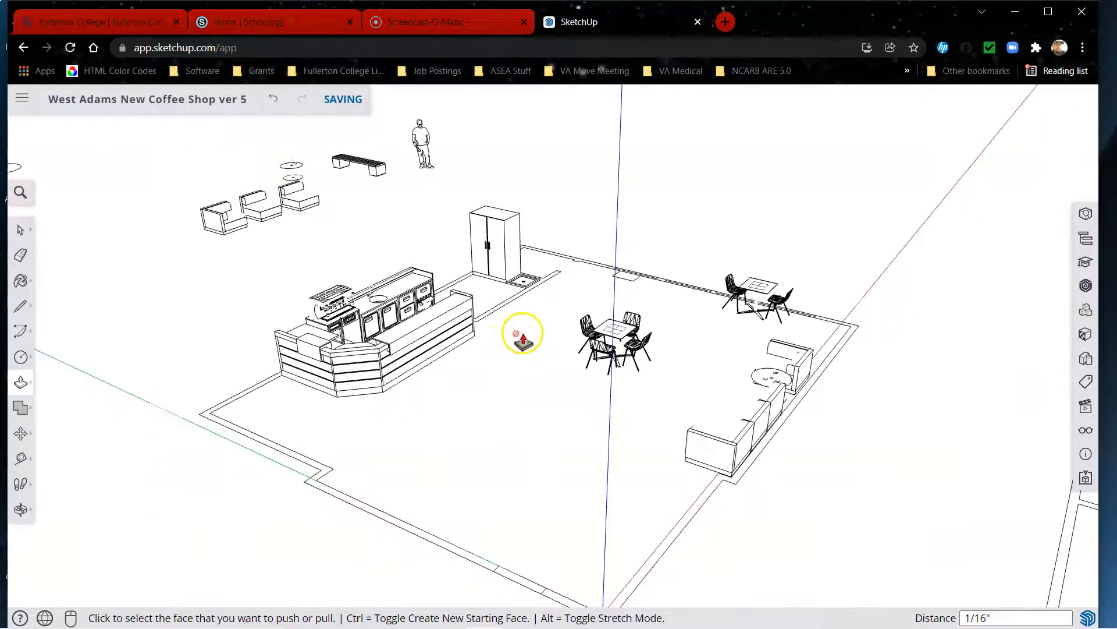
middle_click_drag(528, 308, 349, 364)
key("space")
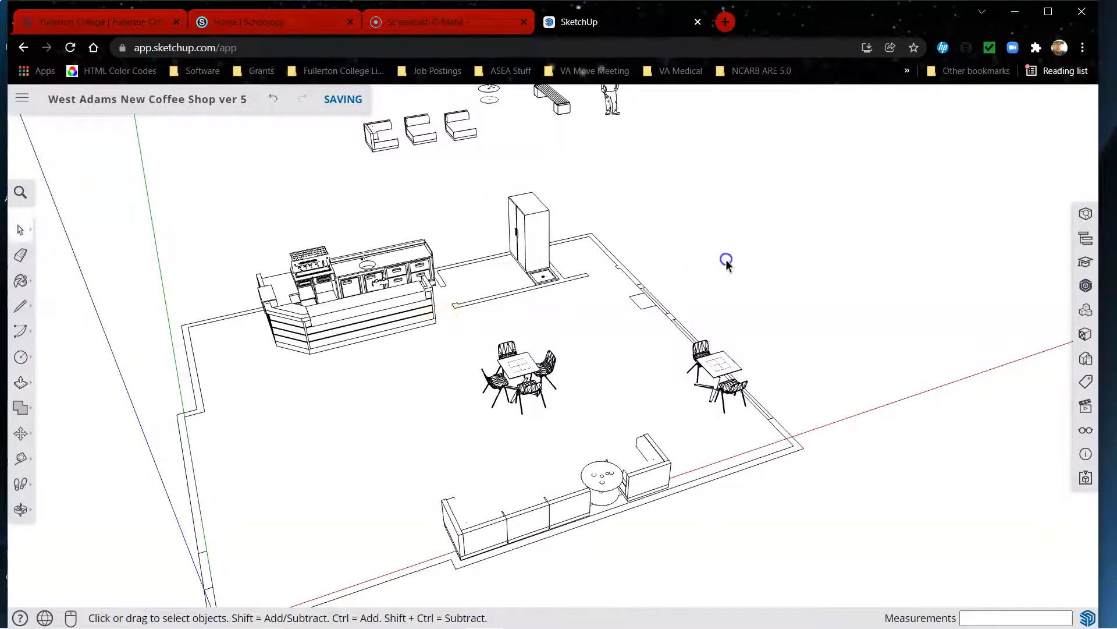
scroll(501, 272, "up", 4)
scroll(523, 362, "down", 2)
middle_click_drag(652, 311, 393, 364)
scroll(651, 316, "up", 3)
scroll(637, 312, "down", 4)
scroll(640, 309, "down", 4)
scroll(620, 357, "up", 5)
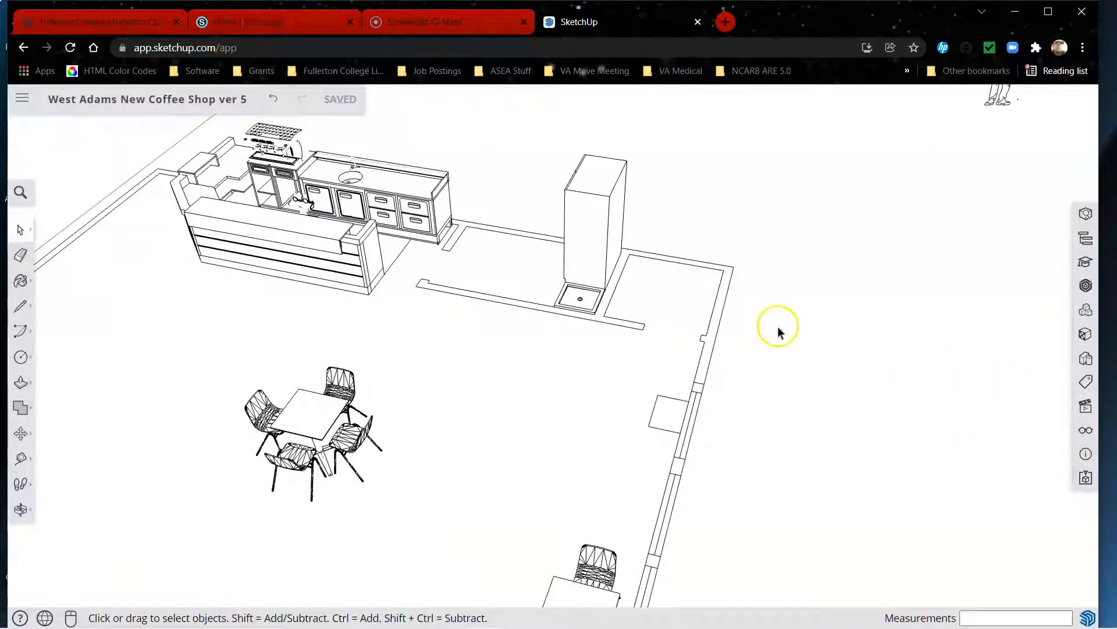
Search 3D Warehouse for doors and load the 3D DOOR model into the plan.
left_click(1086, 312)
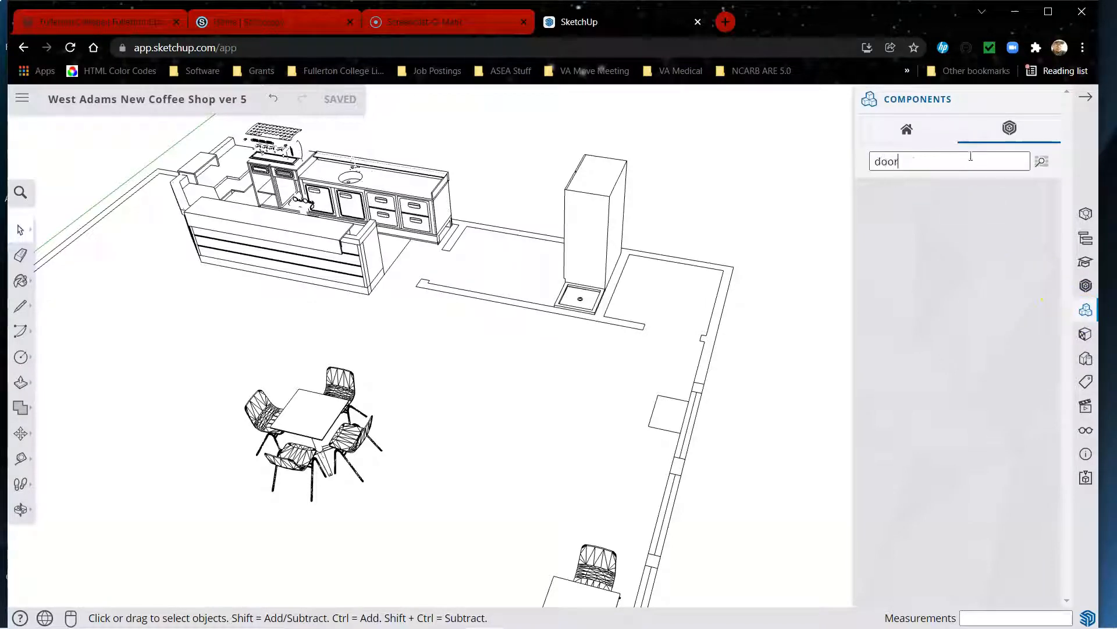
type("doors")
key("Return")
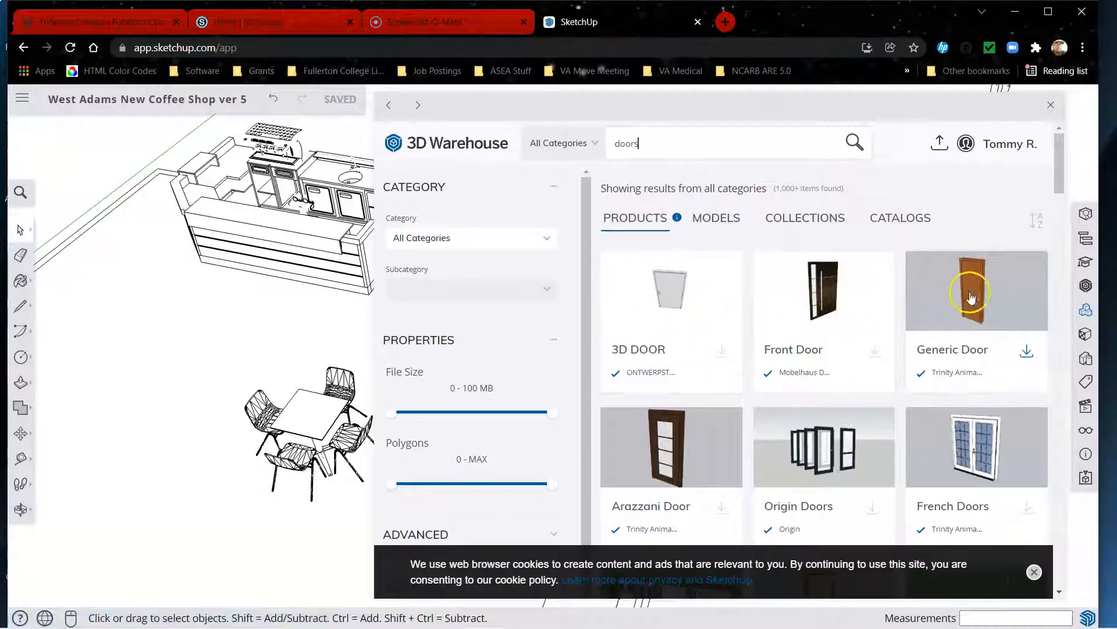
left_click(722, 353)
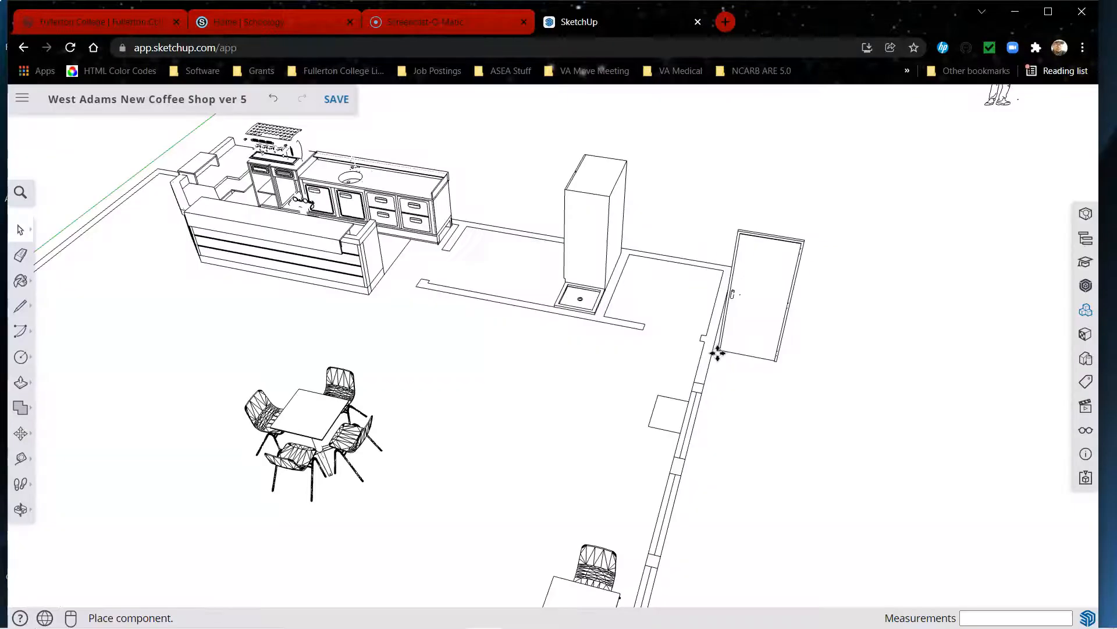
Place the door at the end corner of the partition wall beyond the basin, spanning the opening toward the outer wall.
scroll(634, 324, "up", 5)
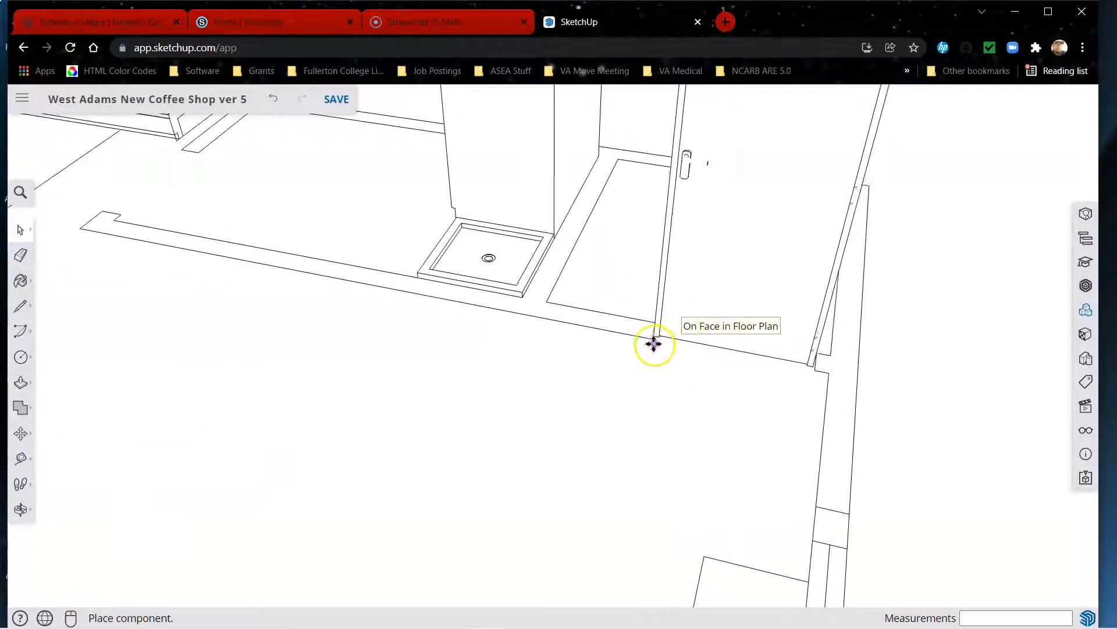
scroll(657, 346, "up", 3)
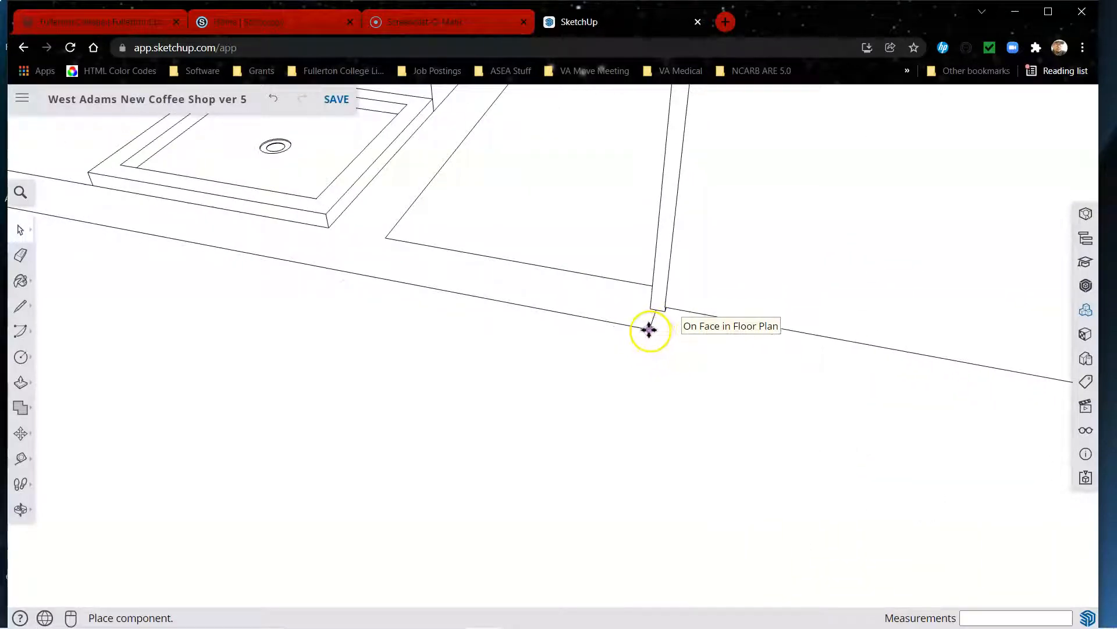
left_click(649, 326)
scroll(582, 323, "down", 3)
scroll(781, 369, "up", 5)
scroll(712, 356, "down", 3)
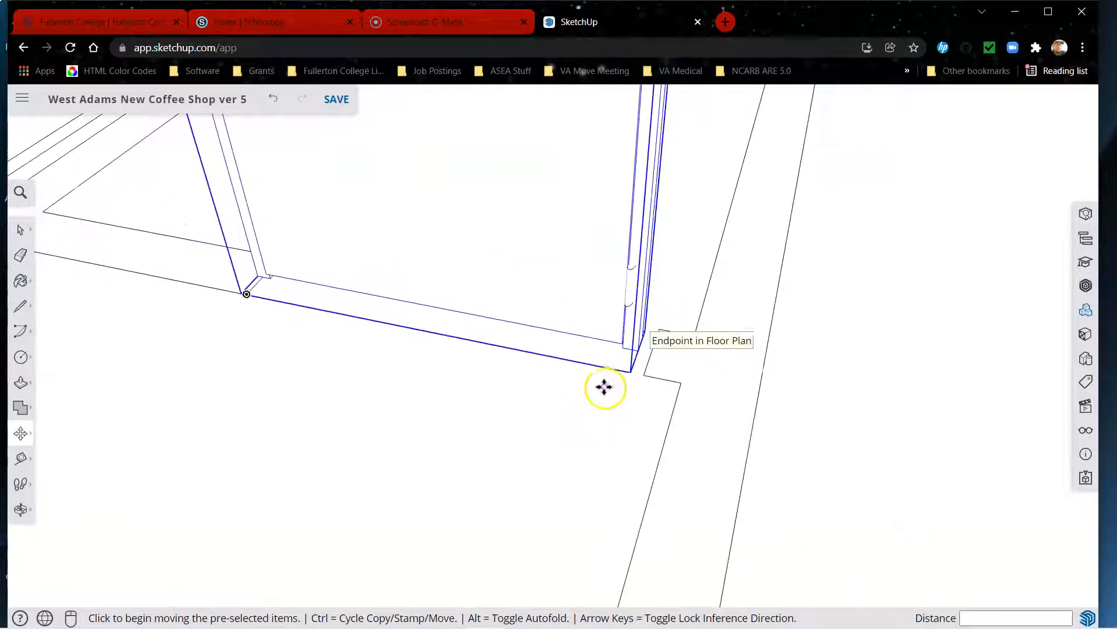
middle_click_drag(711, 342, 435, 386)
middle_click_drag(516, 382, 369, 419)
scroll(490, 434, "down", 2)
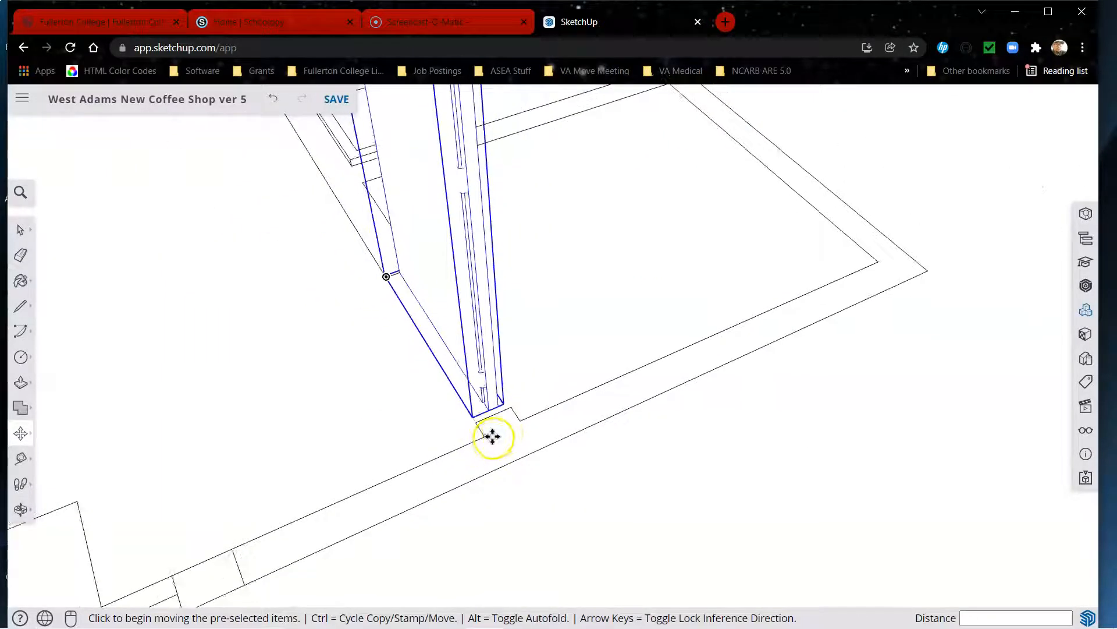
scroll(498, 431, "up", 1)
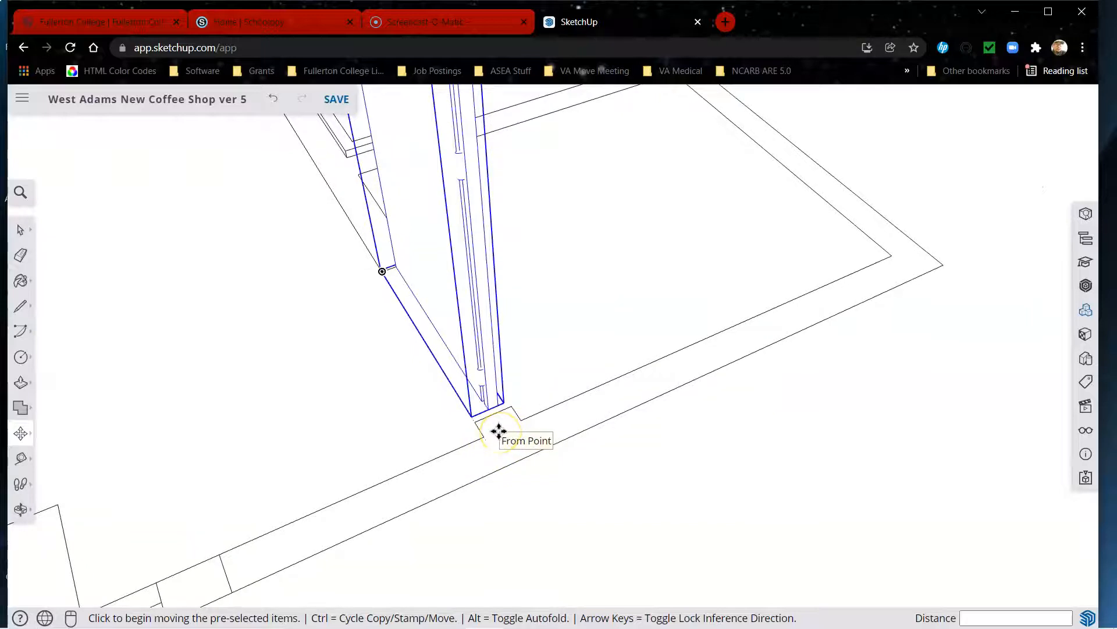
Scale the door's width by about 1.03 so it meets the jamb corner at the outer wall.
key("s")
middle_click_drag(536, 444, 534, 375)
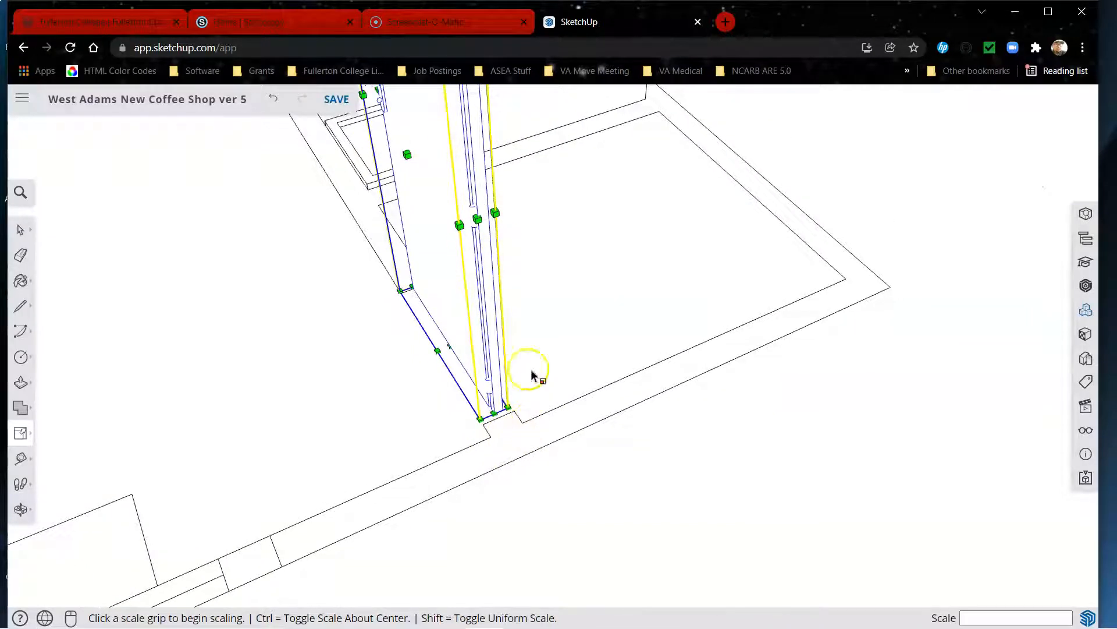
left_click(479, 220)
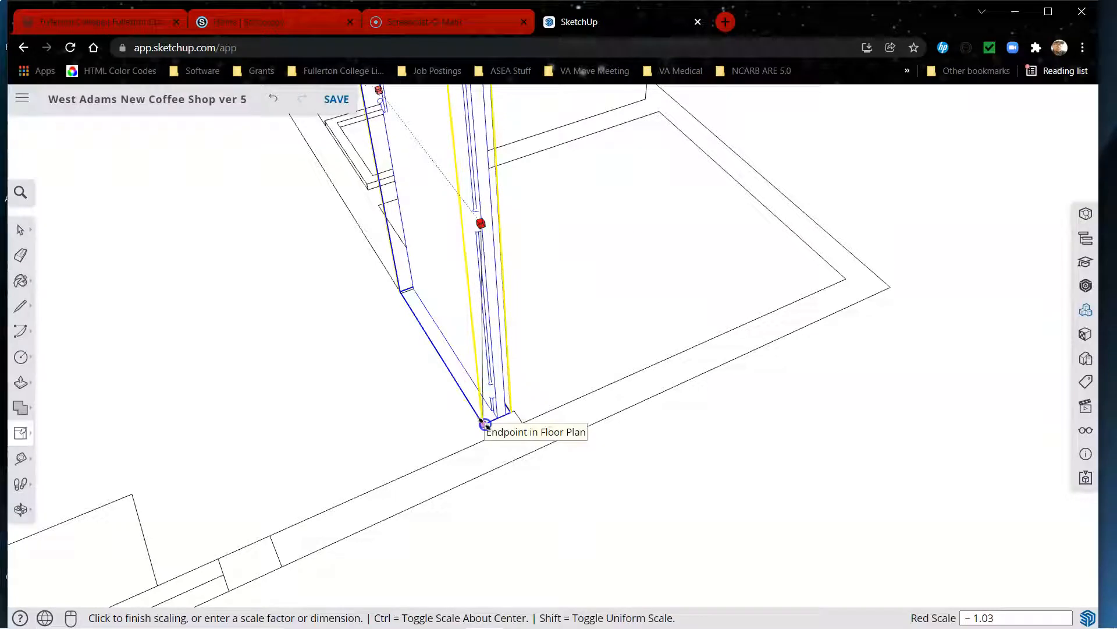
left_click(485, 423)
middle_click_drag(524, 415, 476, 280)
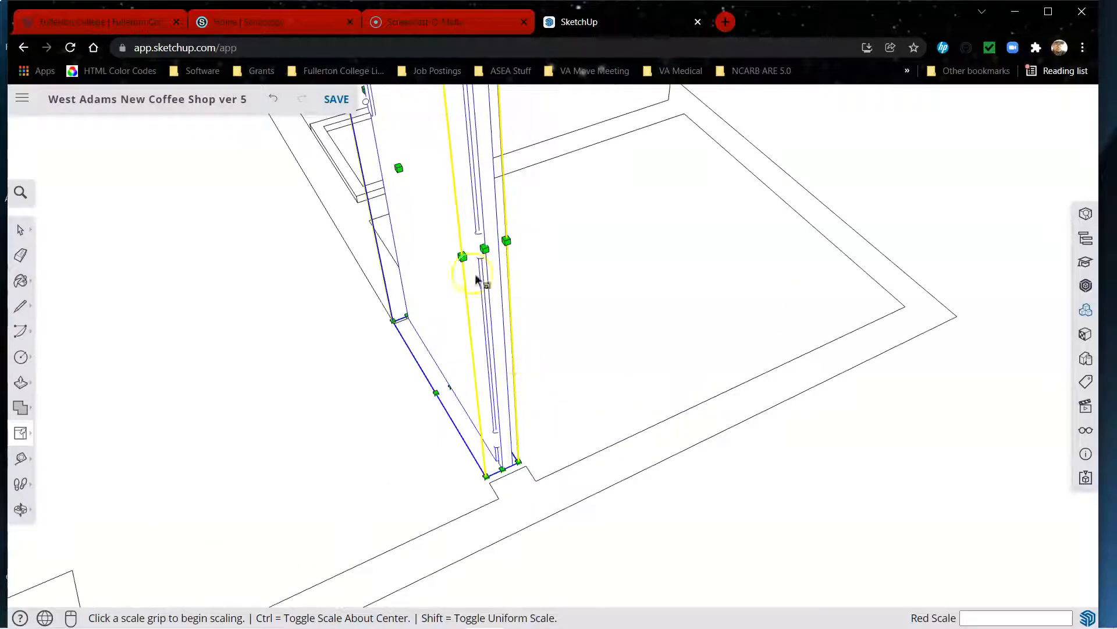
middle_click_drag(437, 127, 465, 110)
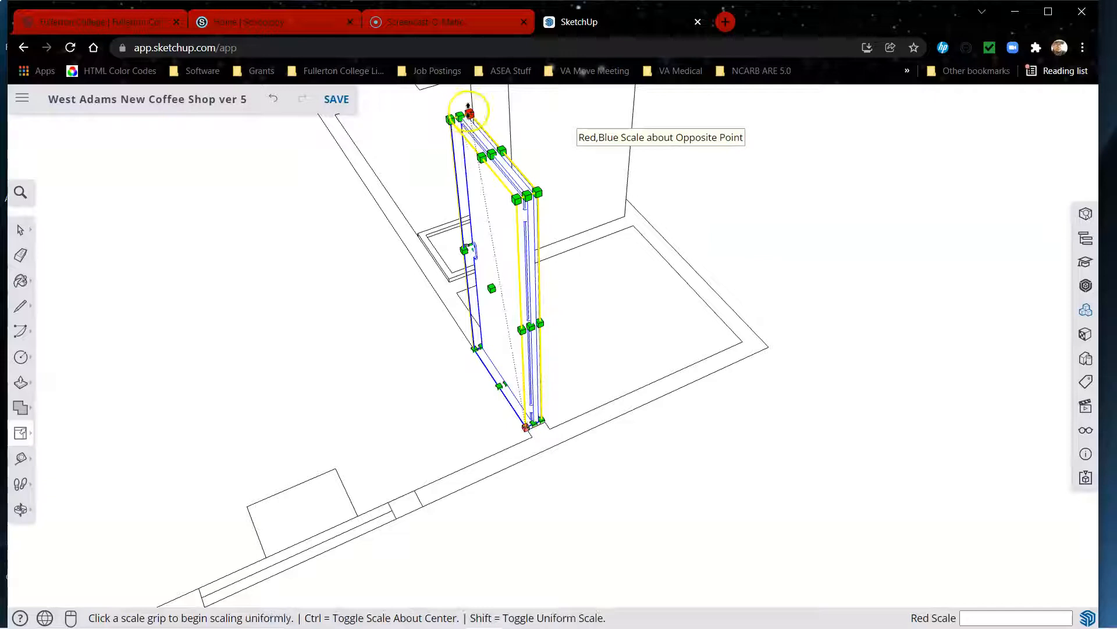
scroll(488, 106, "down", 3)
scroll(515, 257, "up", 7)
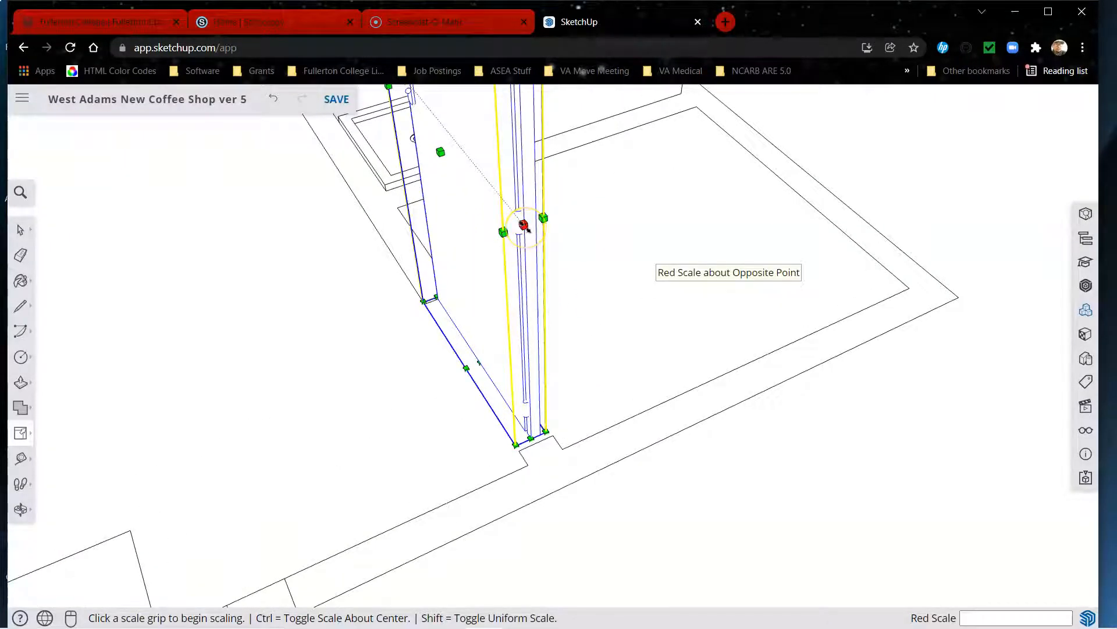
mouse_move(808, 624)
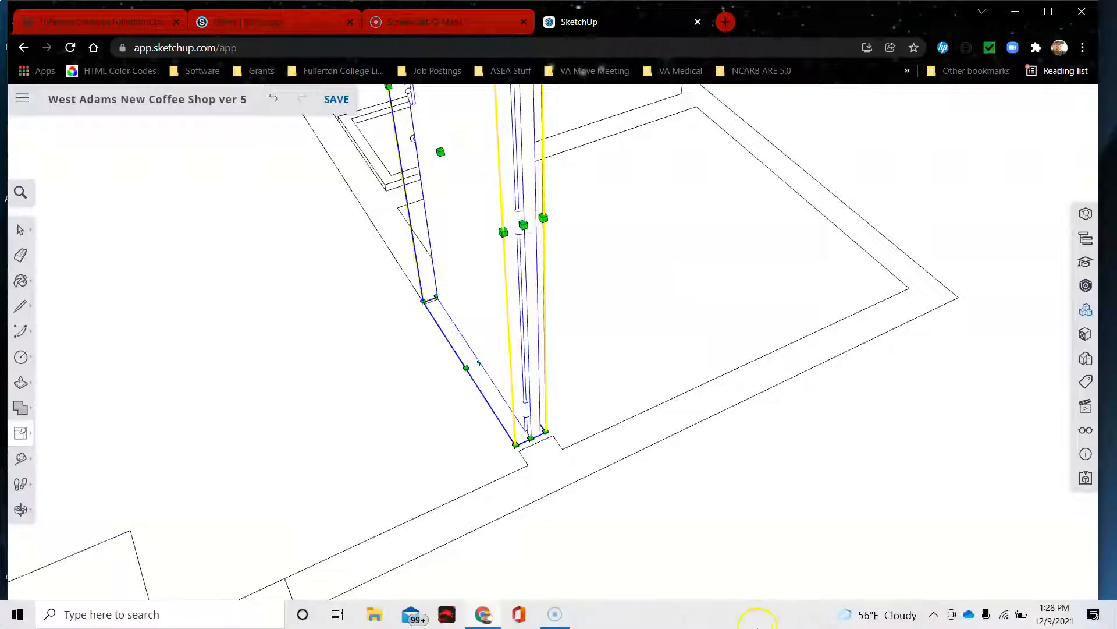
left_click(523, 225)
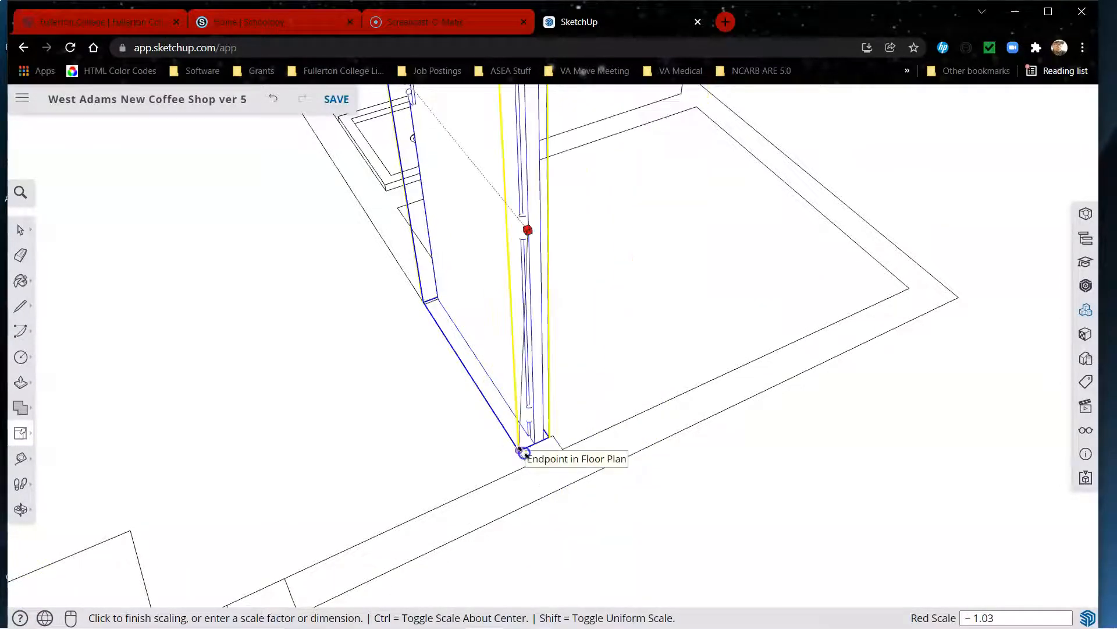
left_click(520, 450)
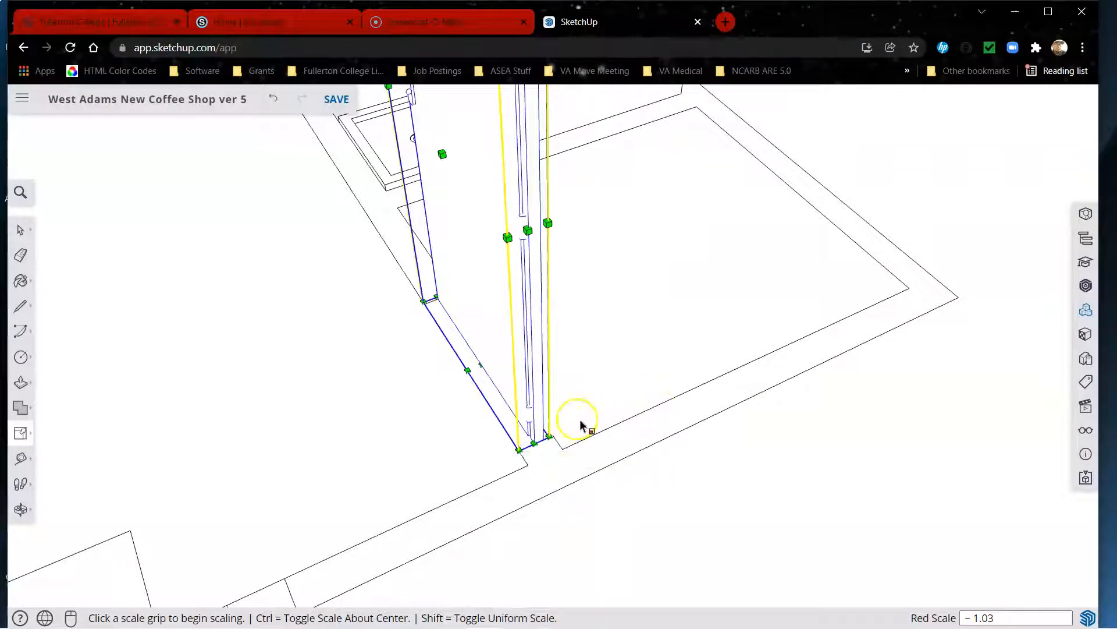
key("space")
Place a door at the edge of the opening in the outer wall near the model origin.
scroll(858, 408, "down", 5)
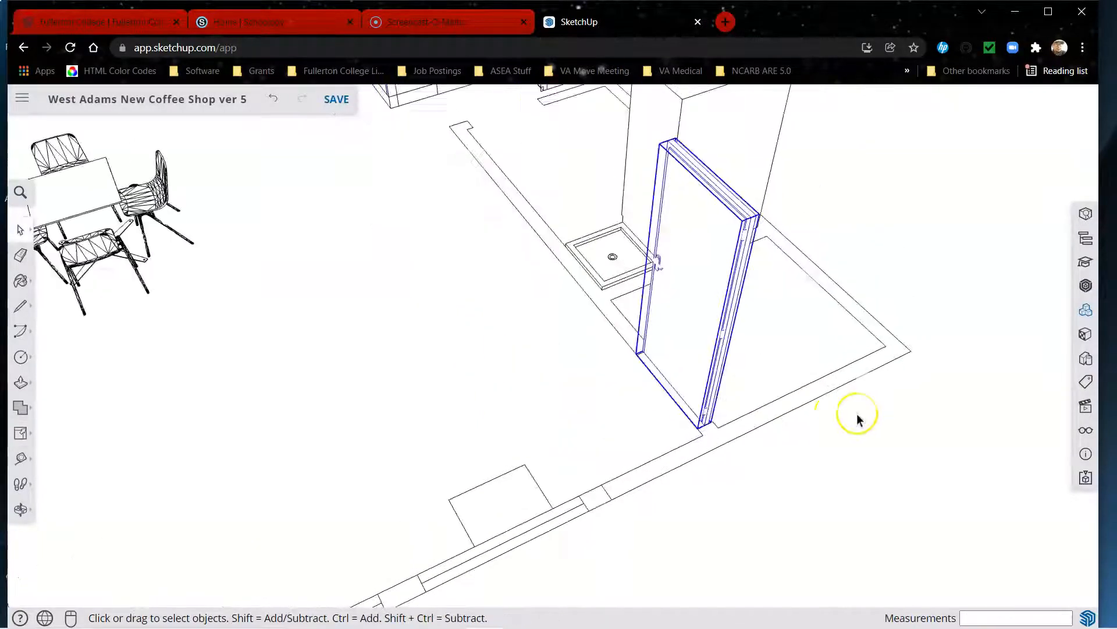
middle_click_drag(625, 420, 930, 364)
middle_click_drag(663, 392, 882, 375)
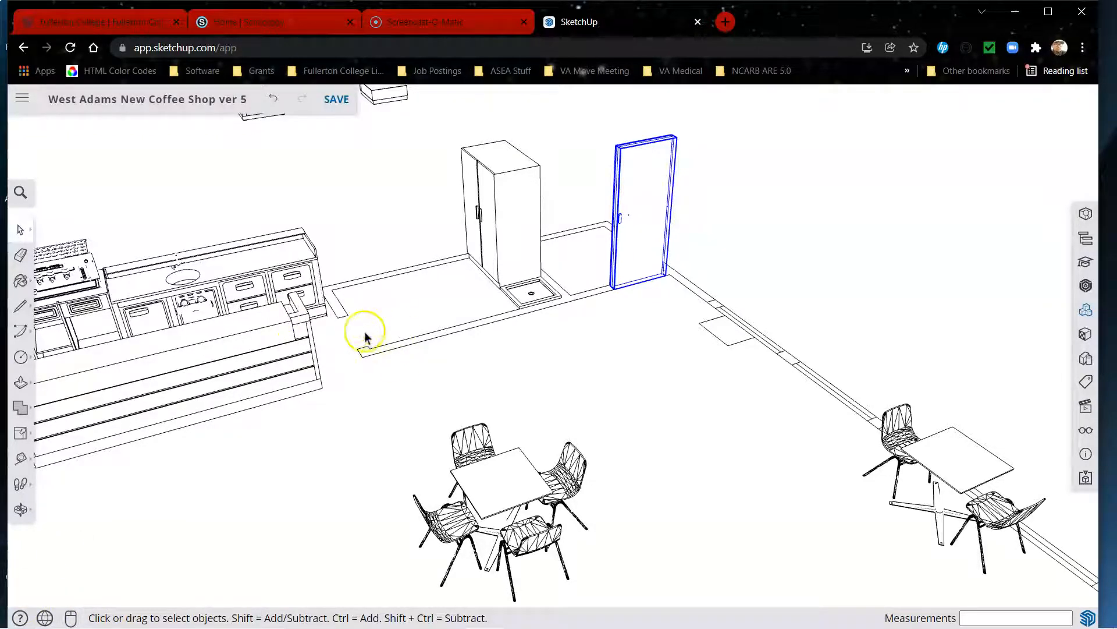
scroll(364, 338, "down", 6)
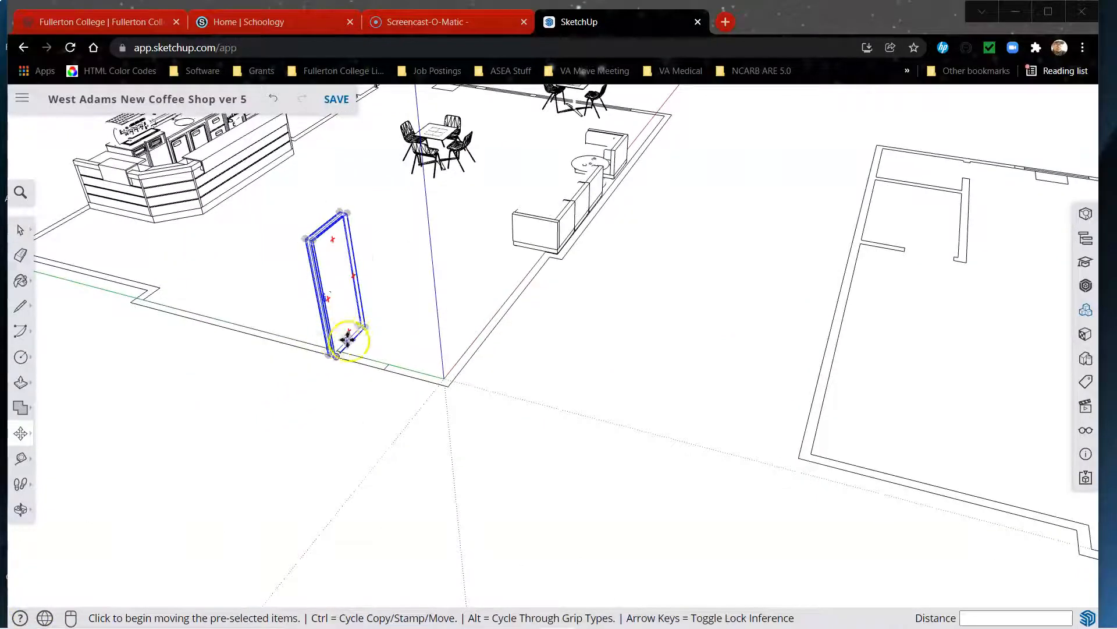
scroll(348, 339, "up", 5)
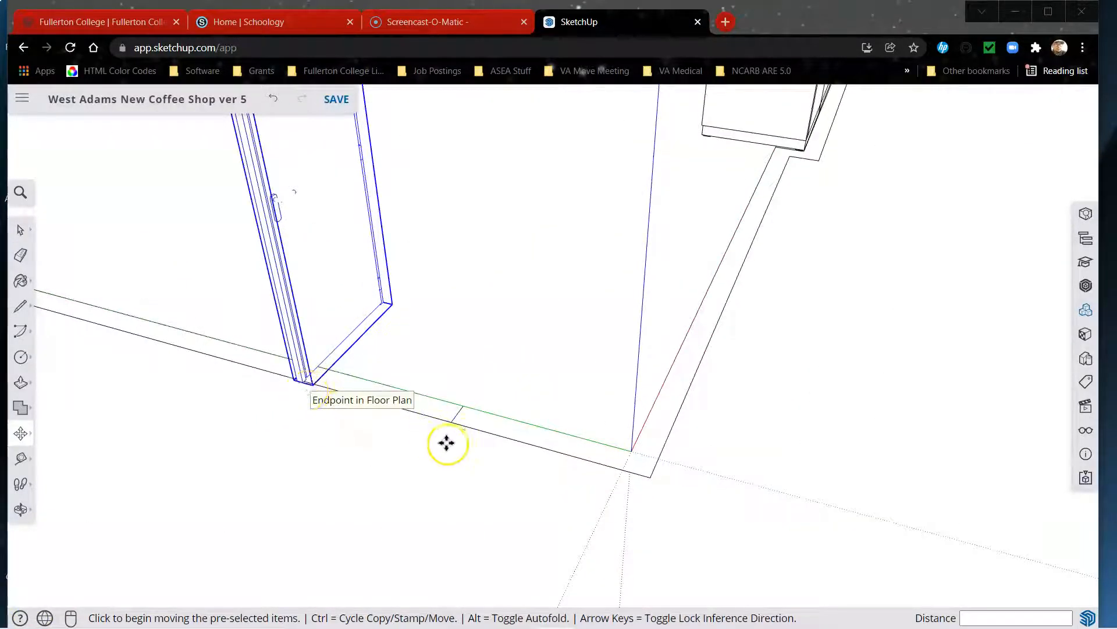
scroll(446, 443, "down", 5)
scroll(366, 427, "up", 3)
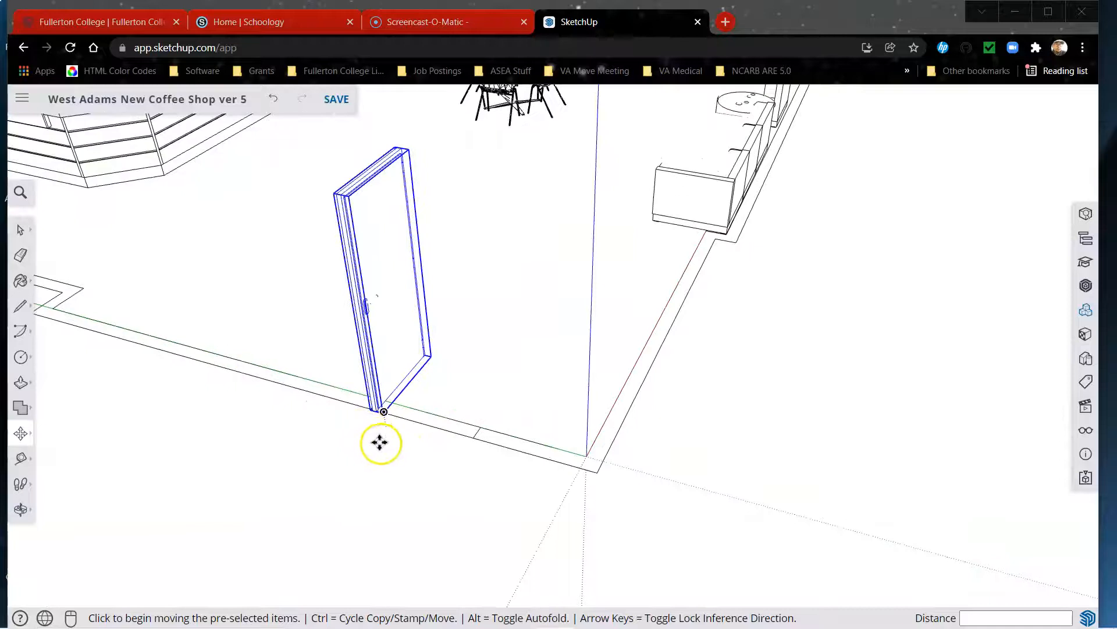
scroll(380, 443, "down", 3)
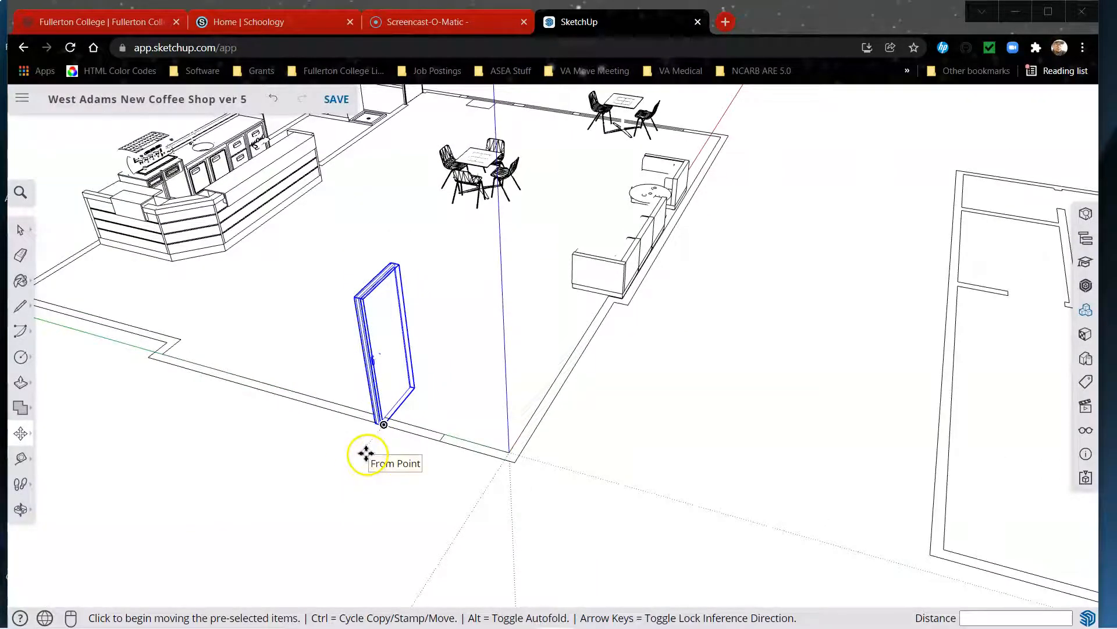
left_click(296, 443)
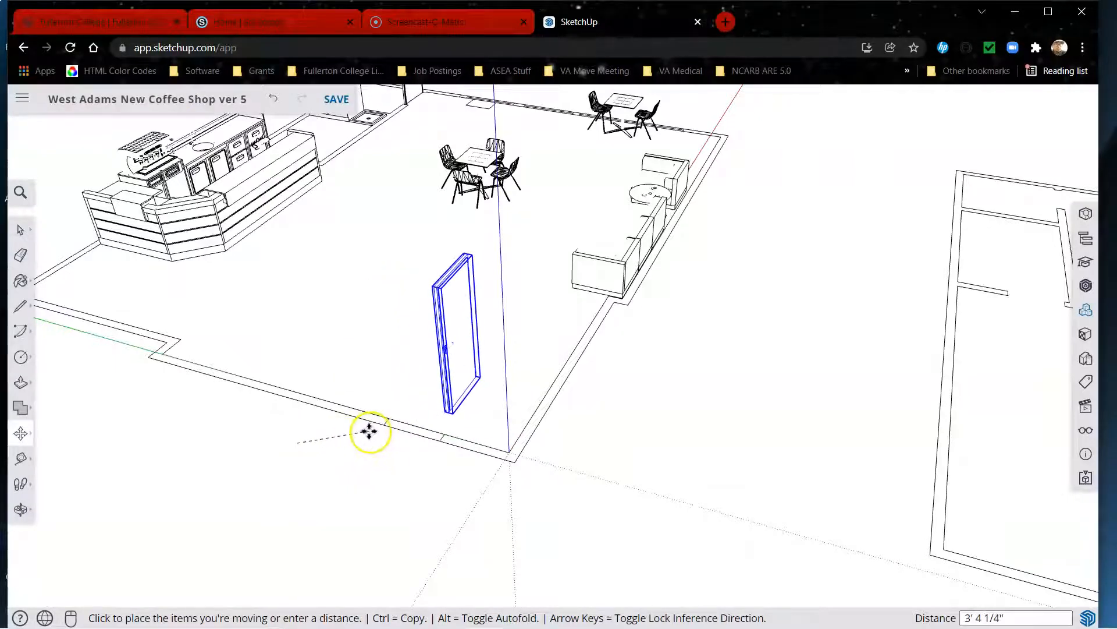
left_click(365, 432)
key("Escape")
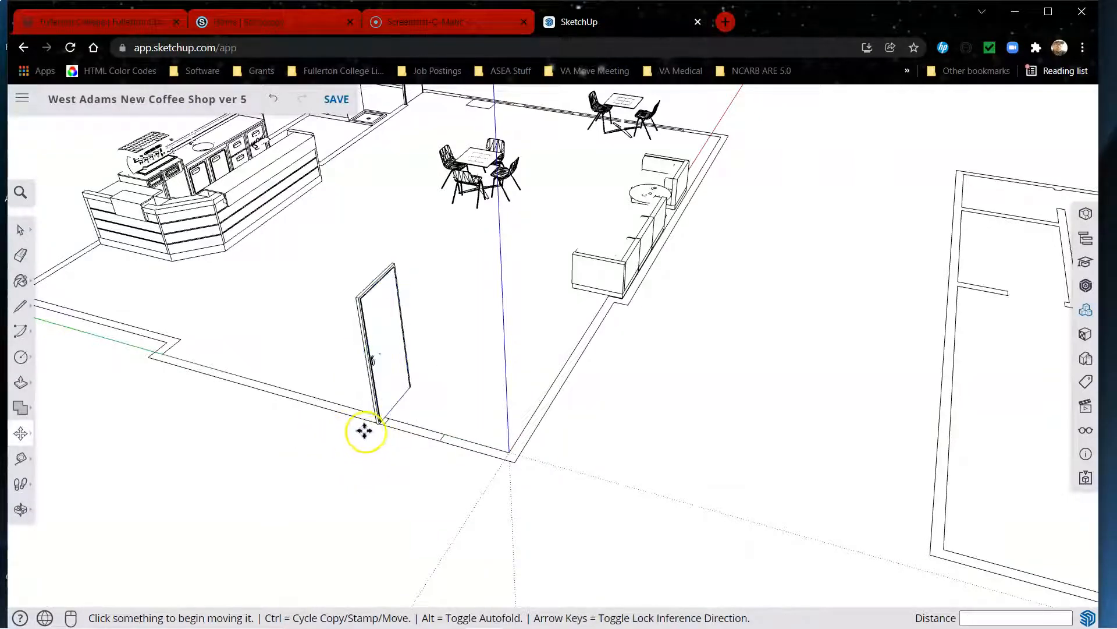
Rotate the door near the model origin about its bottom corner so it swings into line with the outer wall's opening.
key("space")
key("q")
scroll(362, 442, "up", 5)
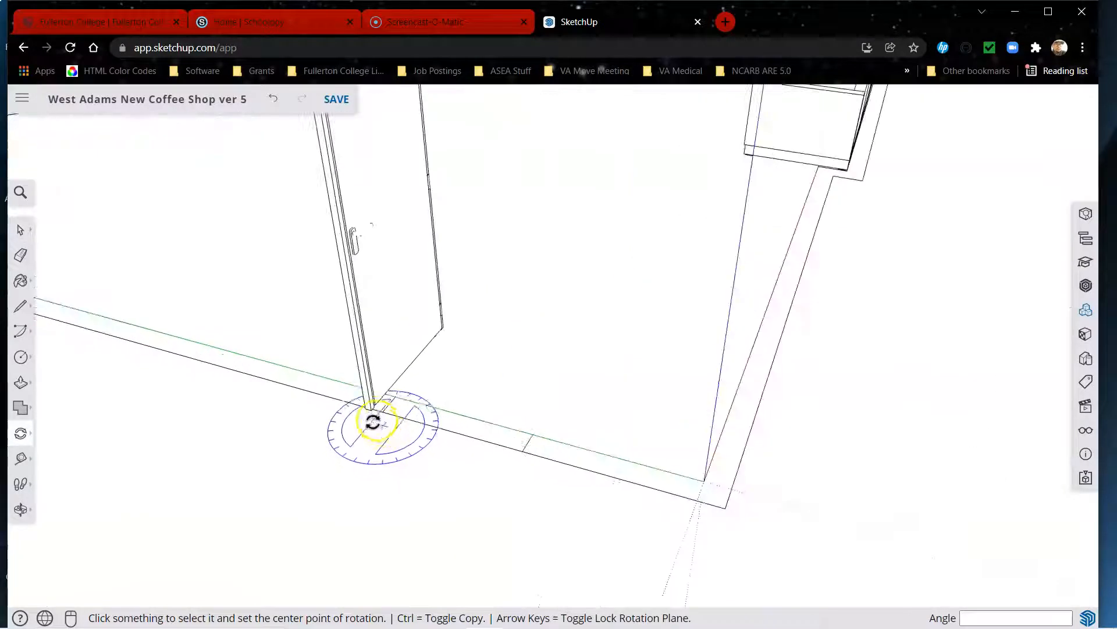
left_click(371, 411)
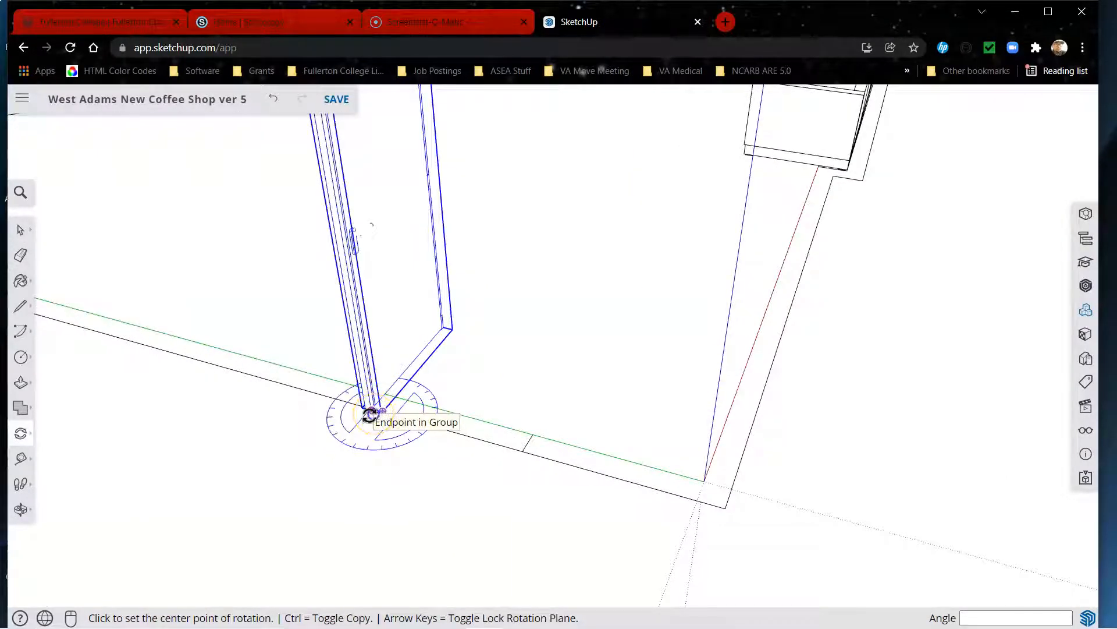
left_click(371, 414)
left_click(474, 296)
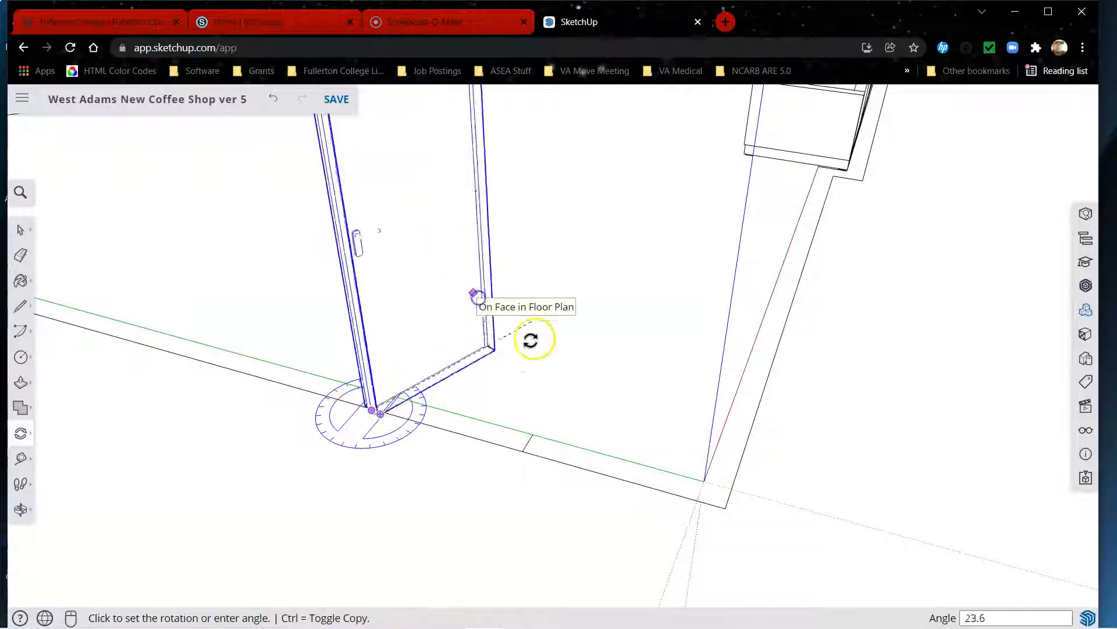
left_click(533, 461)
Fine-tune the door's rotation about its handle-side bottom corner so its base follows the outer wall's edge.
scroll(582, 495, "down", 3)
scroll(524, 495, "up", 3)
scroll(478, 489, "up", 2)
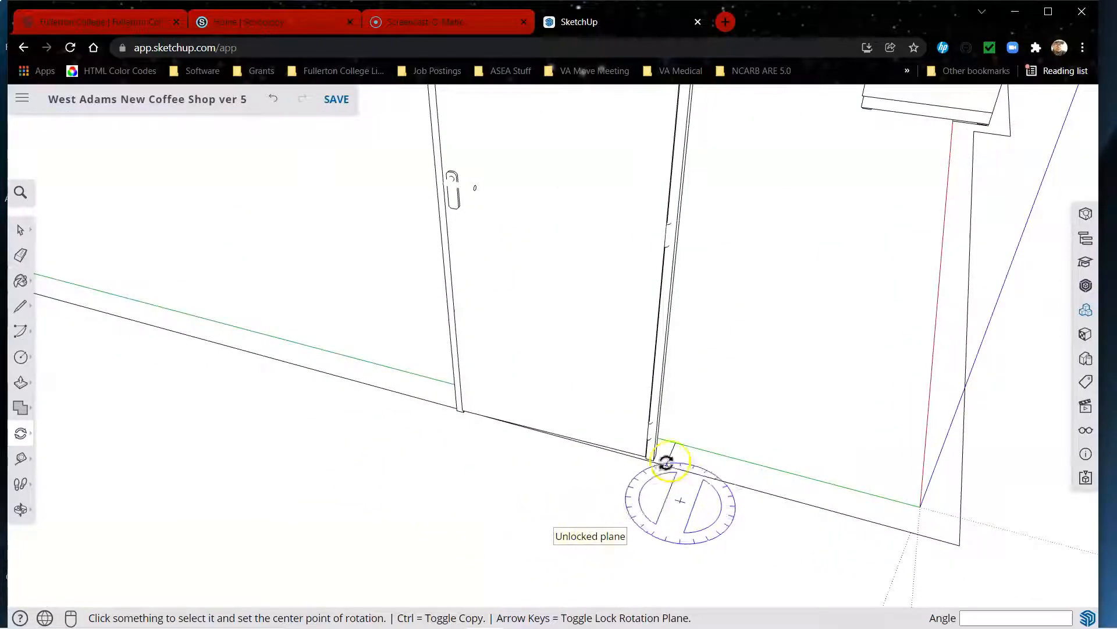
scroll(669, 466, "up", 2)
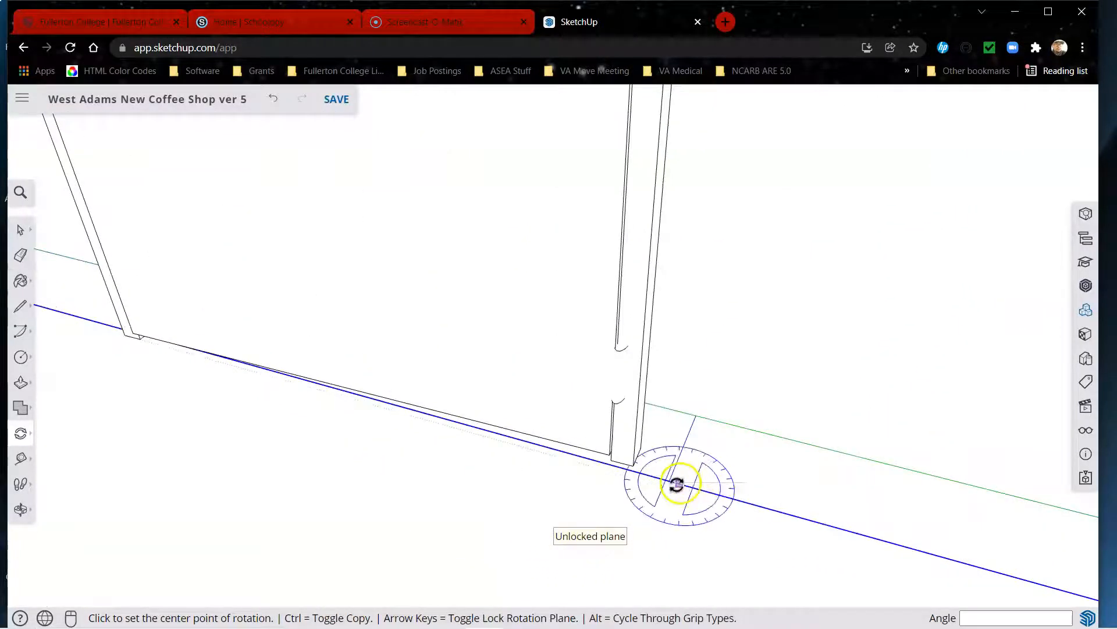
left_click(123, 335)
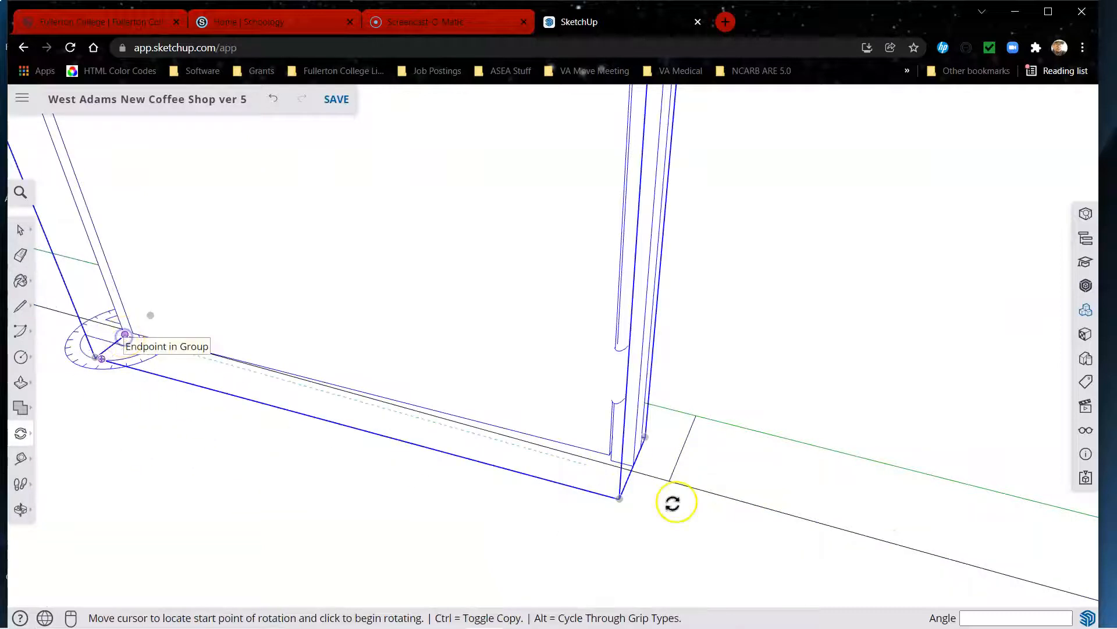
left_click(632, 469)
left_click(654, 478)
scroll(653, 503, "down", 3)
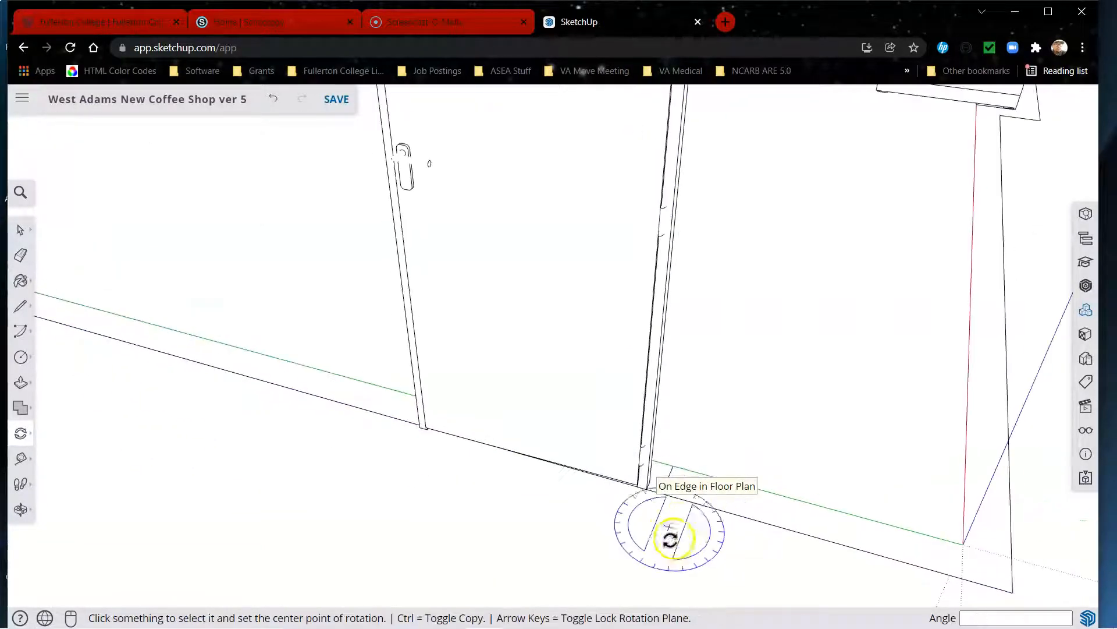
Move the door slightly along the outer wall toward the opening's jamb nearest the model origin.
key("m")
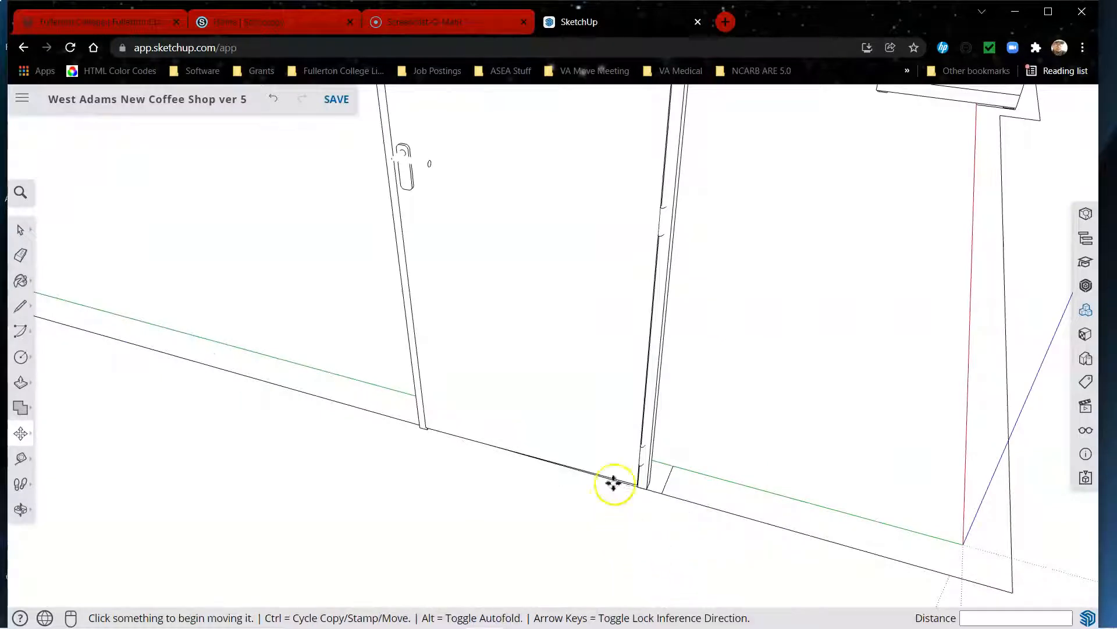
left_click(618, 460)
left_click(632, 462)
scroll(726, 531, "down", 6)
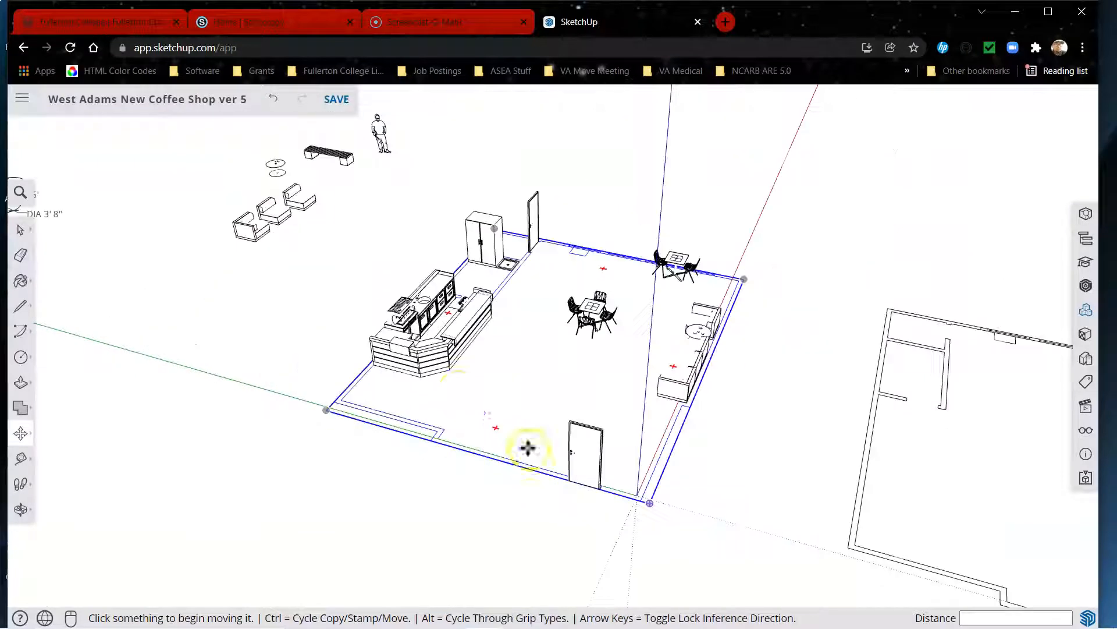
scroll(457, 382, "down", 3)
key("space")
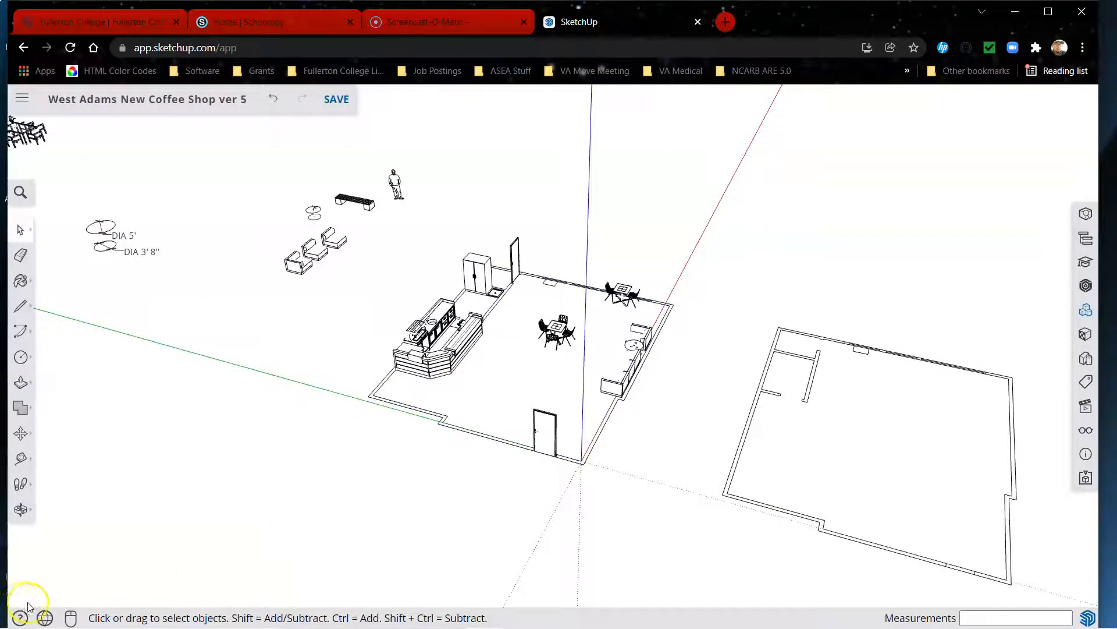